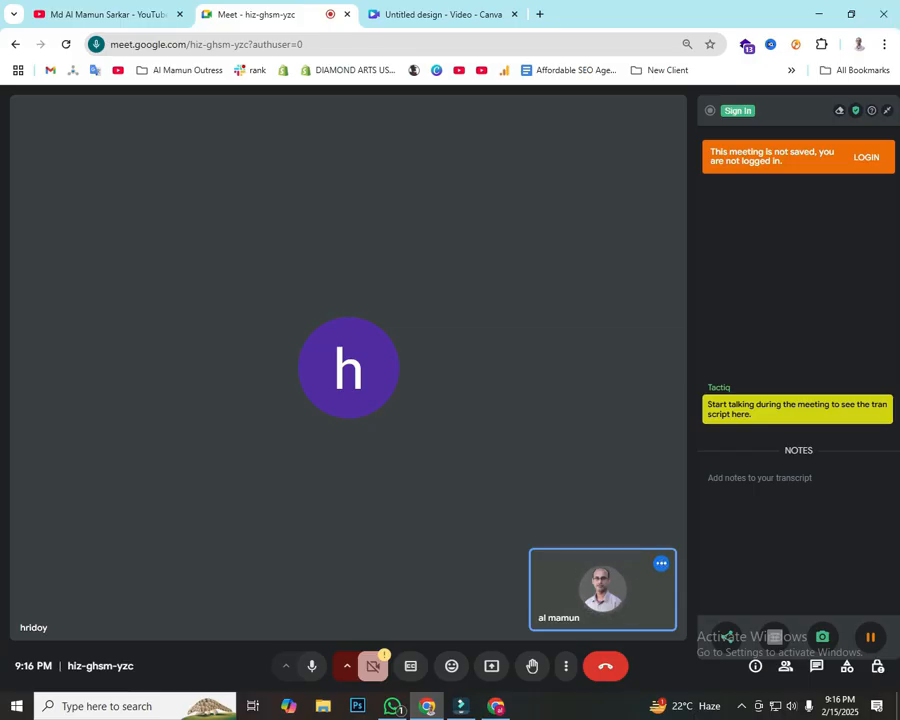
Step: Replace the Canva tab with a new blank tab and share the whole screen in the Google Meet call
{"action": "left_click", "coordinate": [514, 14]}
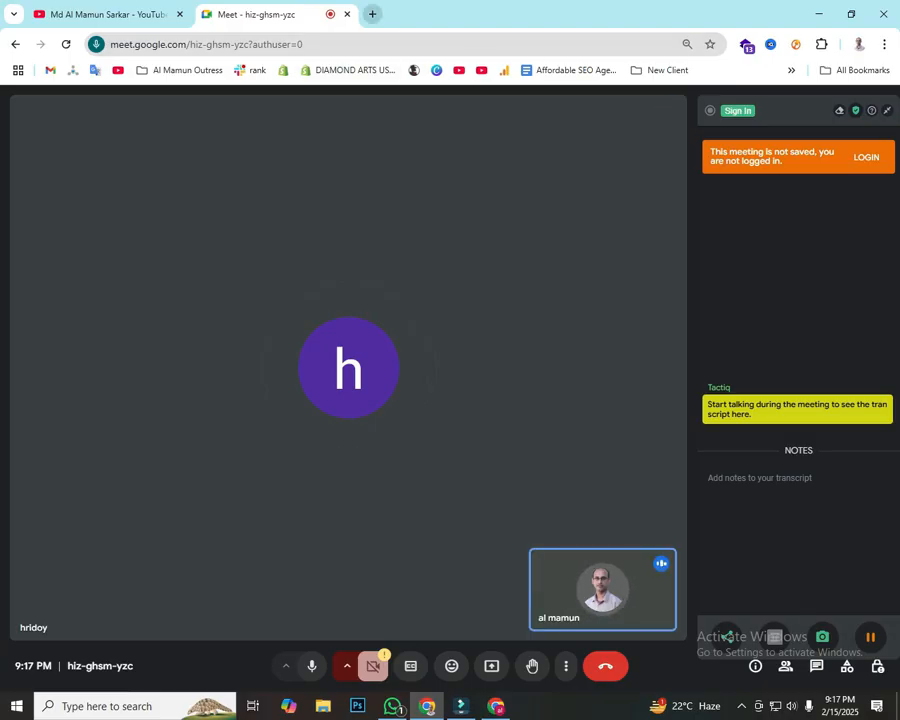
{"action": "left_click", "coordinate": [372, 14]}
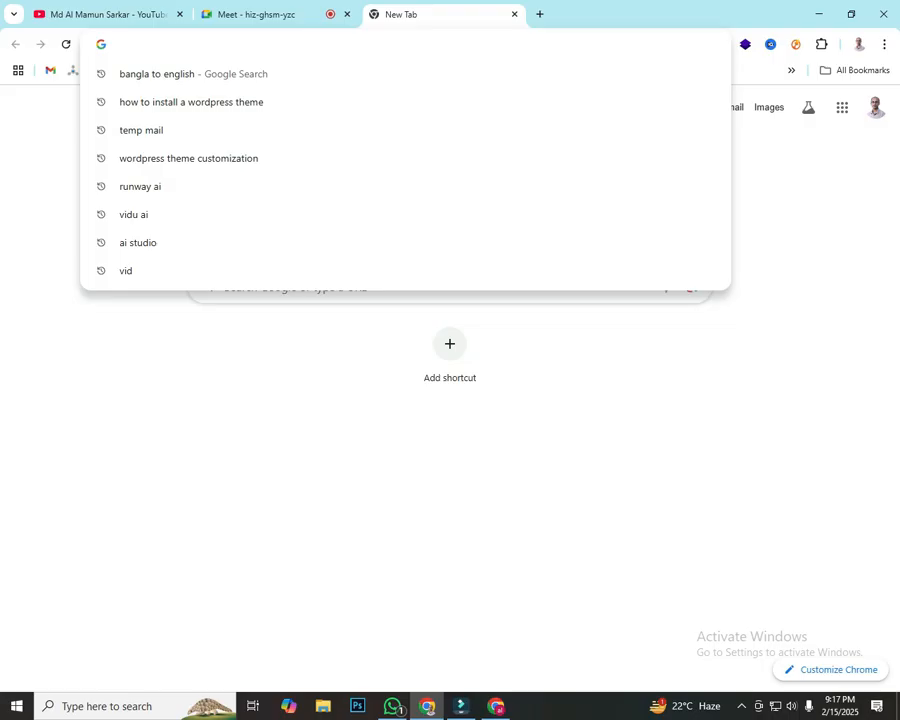
{"action": "left_click", "coordinate": [255, 14]}
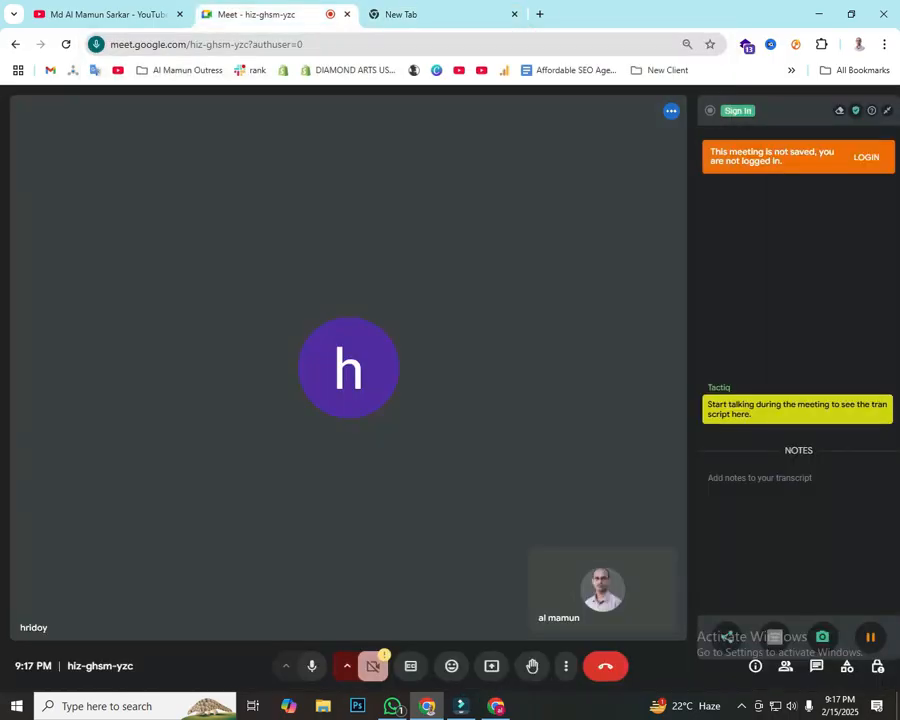
{"action": "left_click", "coordinate": [491, 666]}
{"action": "left_click", "coordinate": [579, 126]}
{"action": "left_click", "coordinate": [353, 218]}
{"action": "left_click", "coordinate": [566, 437]}
{"action": "left_click", "coordinate": [420, 14]}
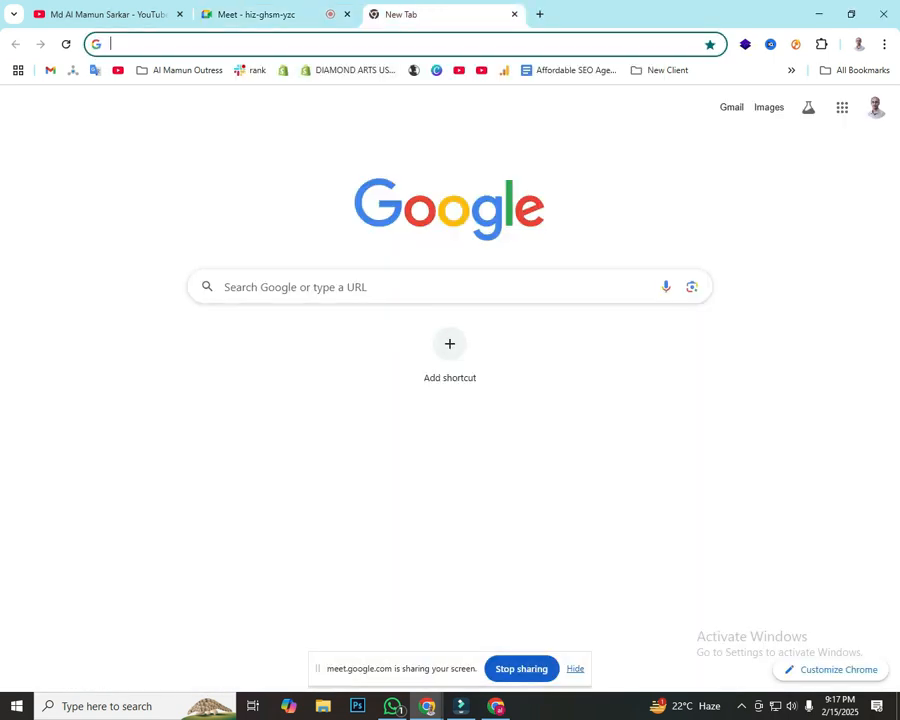
Step: Search Google for "seo service" and open the seoaudit.agency website from the results
{"action": "left_click", "coordinate": [300, 44]}
{"action": "type", "text": "w"}
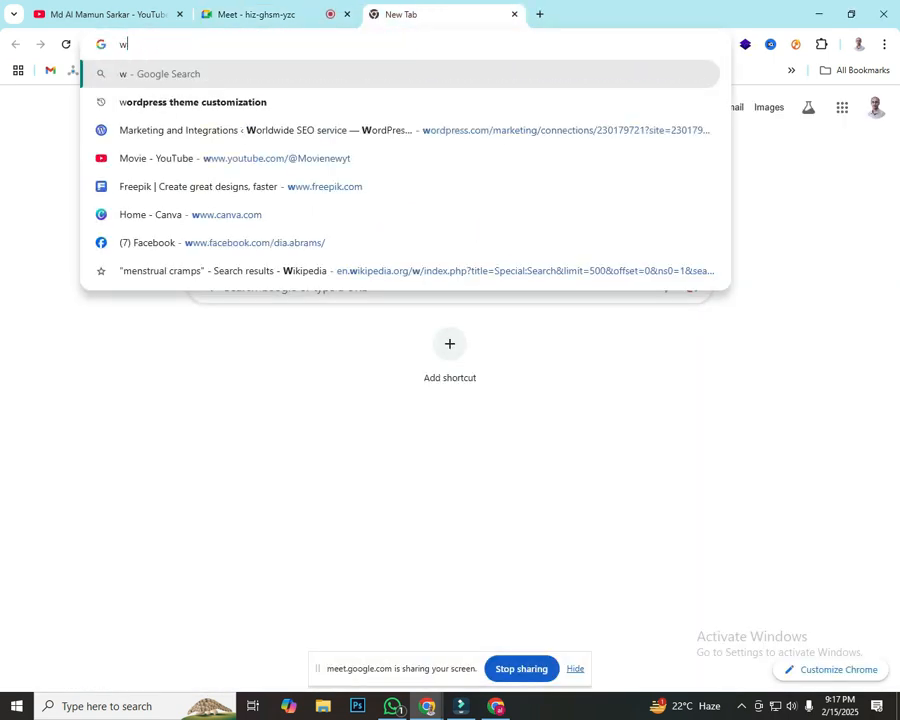
{"action": "key", "text": "BackSpace"}
{"action": "type", "text": "seo service"}
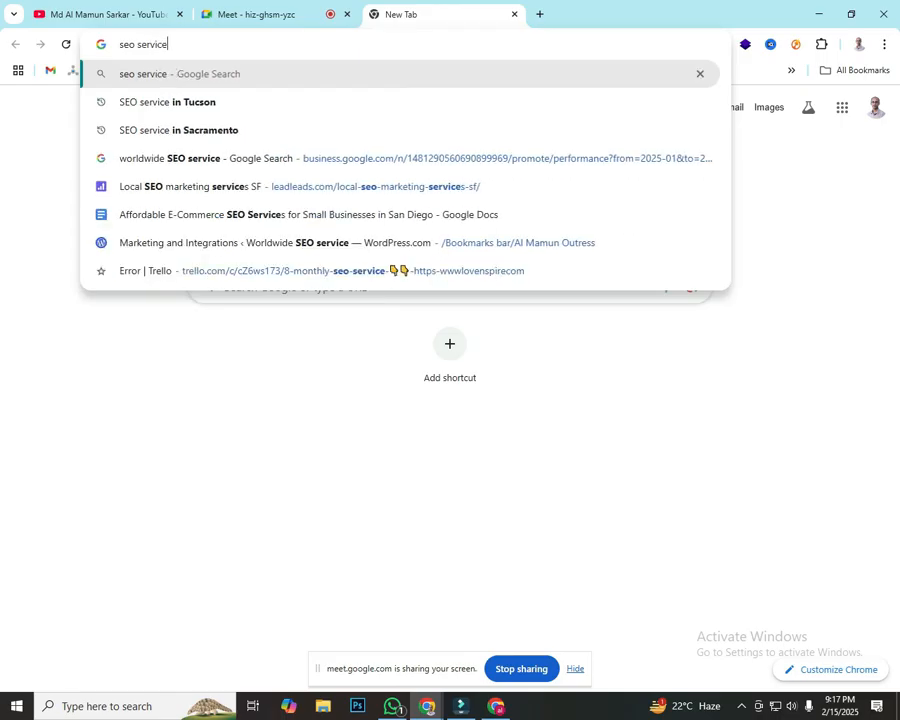
{"action": "key", "text": "Return"}
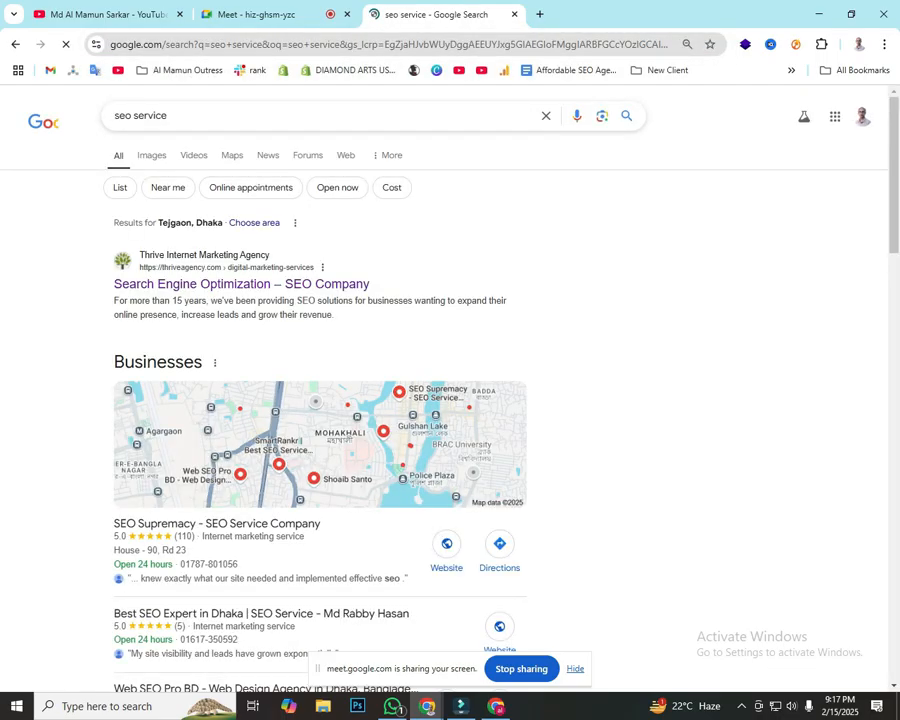
{"action": "scroll", "coordinate": [450, 390], "scroll_direction": "down", "scroll_amount": 4}
{"action": "scroll", "coordinate": [276, 352], "scroll_direction": "down", "scroll_amount": 3}
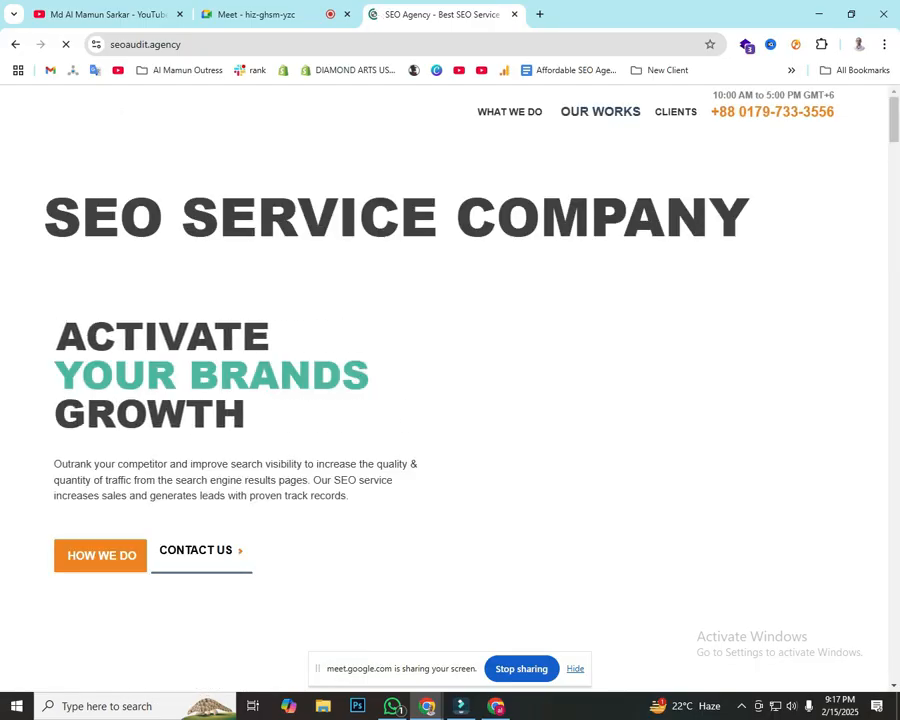
Step: Examine the seoaudit.agency homepage's layout, from the main banner through the SEO audit and software sections to the service tiles
{"action": "scroll", "coordinate": [443, 380], "scroll_direction": "down", "scroll_amount": 15}
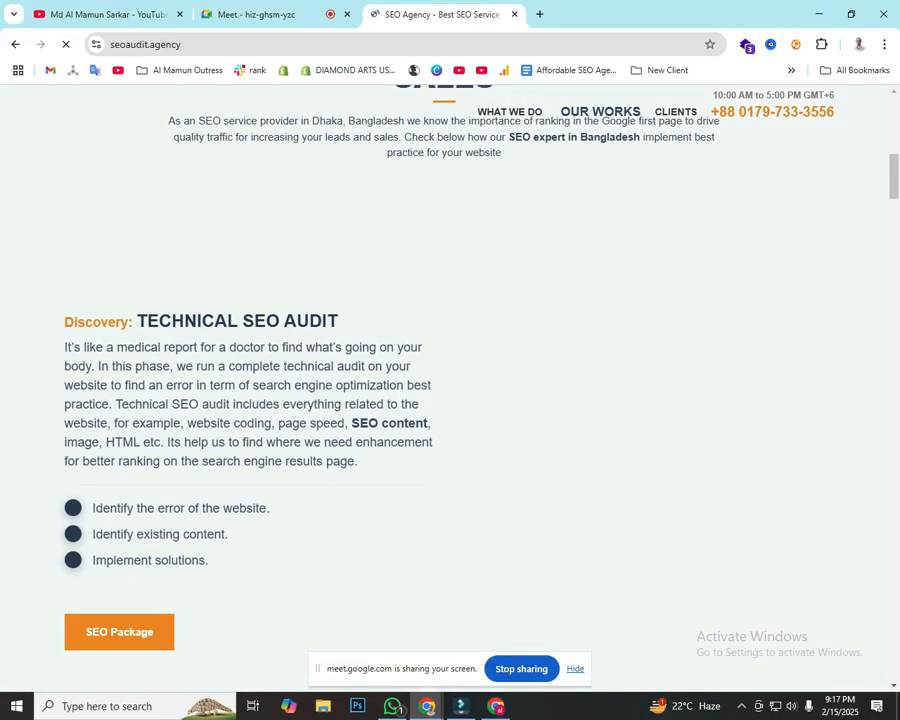
{"action": "scroll", "coordinate": [444, 201], "scroll_direction": "down", "scroll_amount": 15}
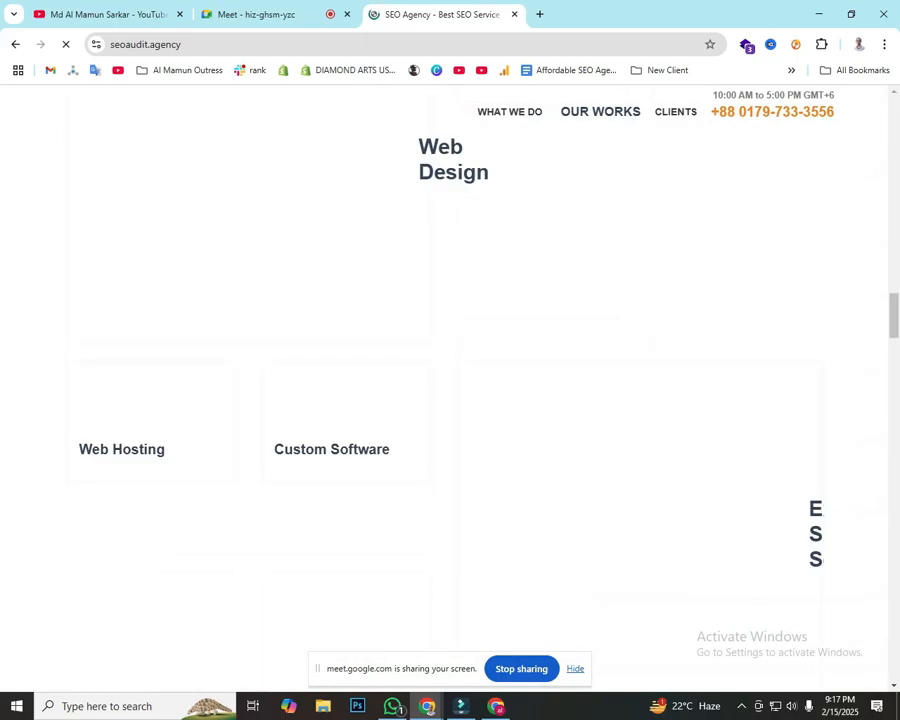
{"action": "scroll", "coordinate": [444, 201], "scroll_direction": "up", "scroll_amount": 10}
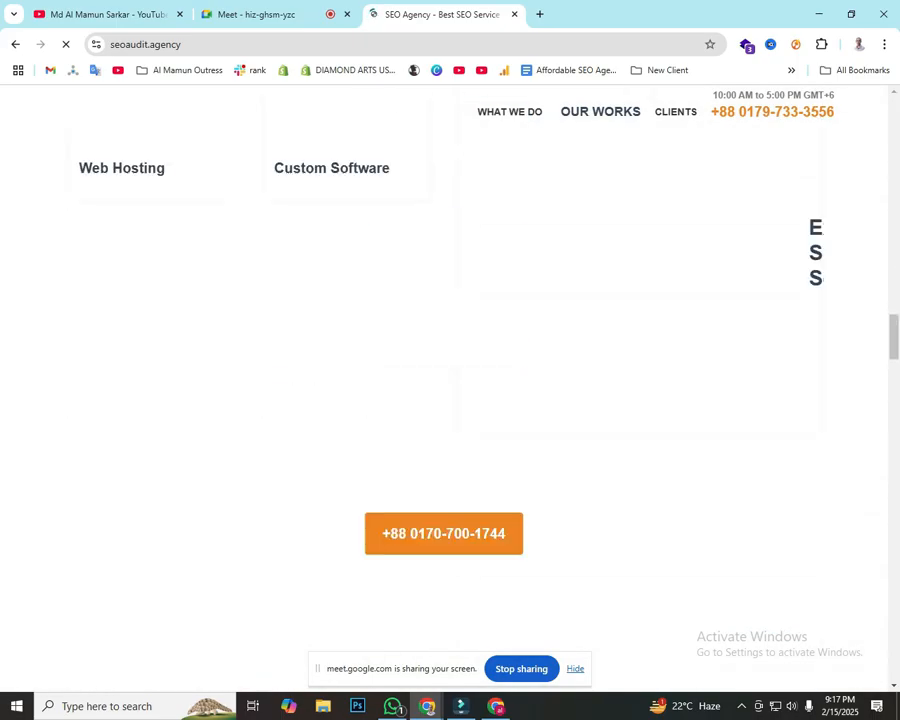
{"action": "scroll", "coordinate": [444, 380], "scroll_direction": "up", "scroll_amount": 15}
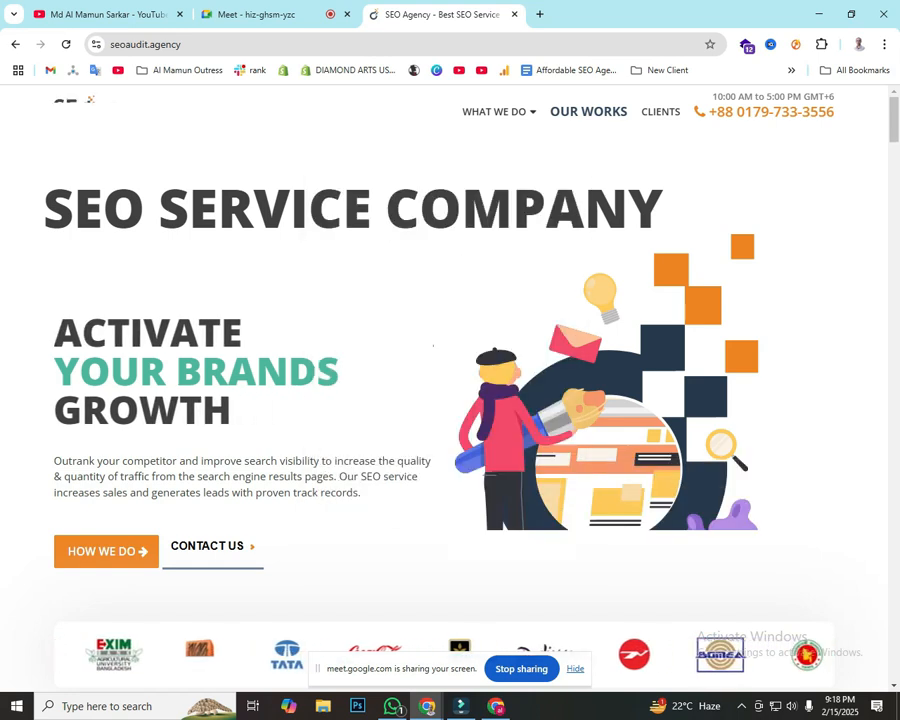
{"action": "scroll", "coordinate": [444, 380], "scroll_direction": "down", "scroll_amount": 4}
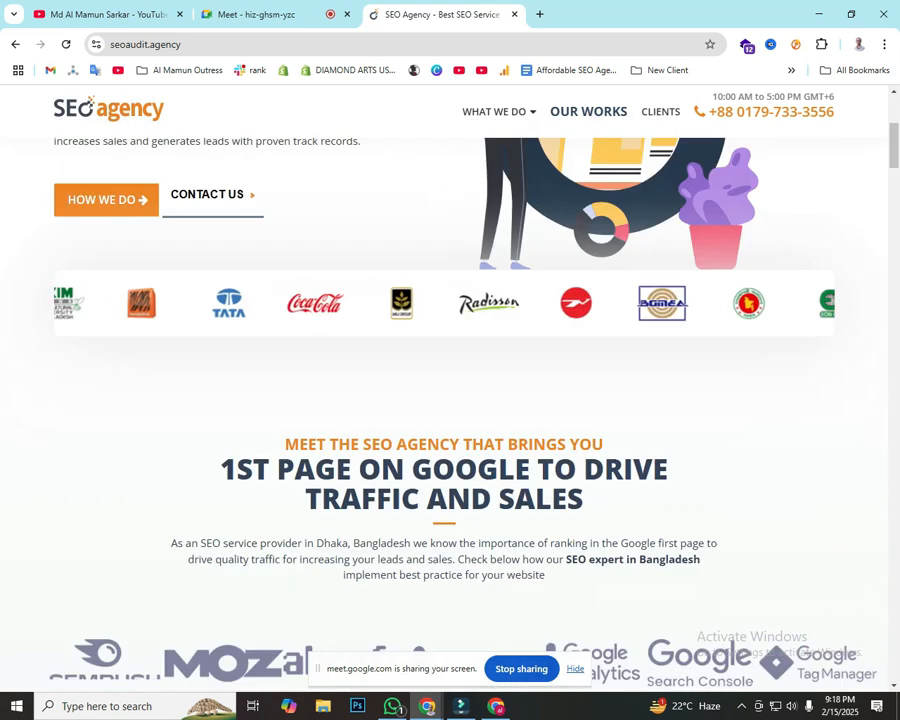
{"action": "scroll", "coordinate": [444, 400], "scroll_direction": "down", "scroll_amount": 3}
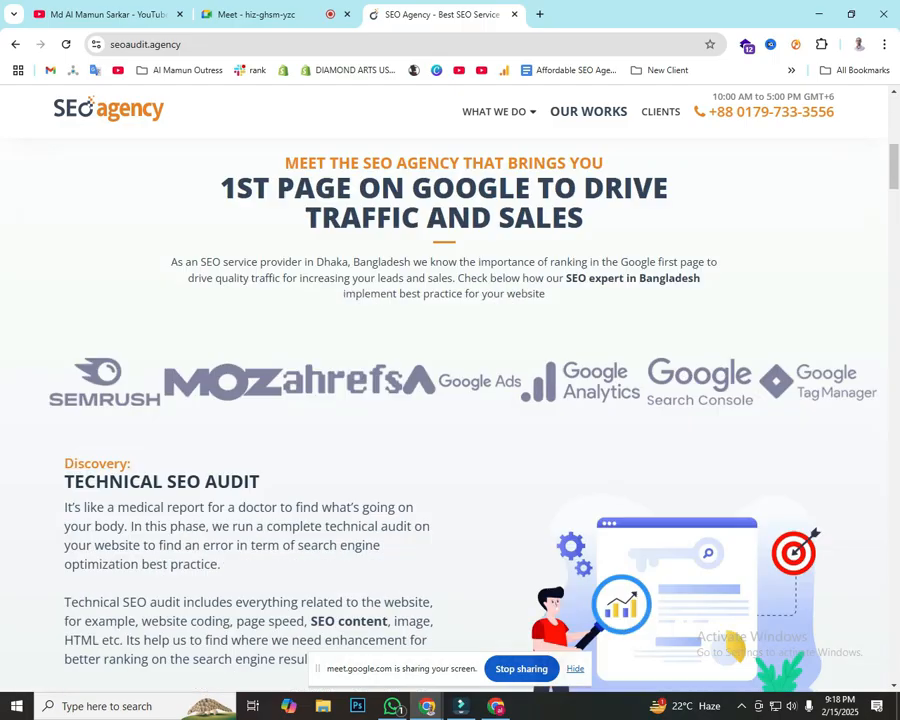
{"action": "scroll", "coordinate": [444, 400], "scroll_direction": "down", "scroll_amount": 15}
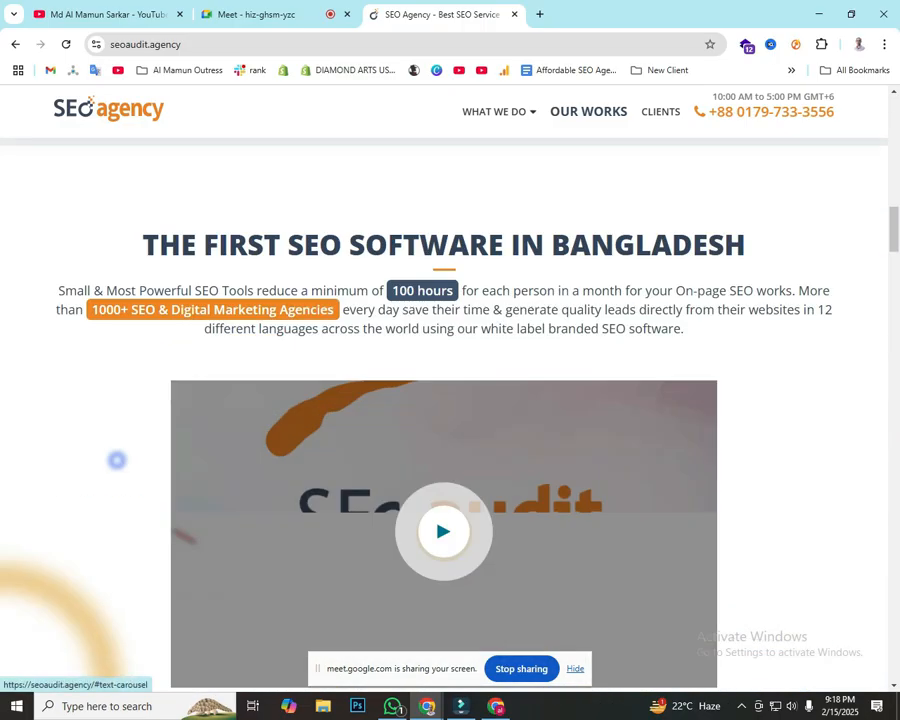
{"action": "scroll", "coordinate": [444, 400], "scroll_direction": "down", "scroll_amount": 7}
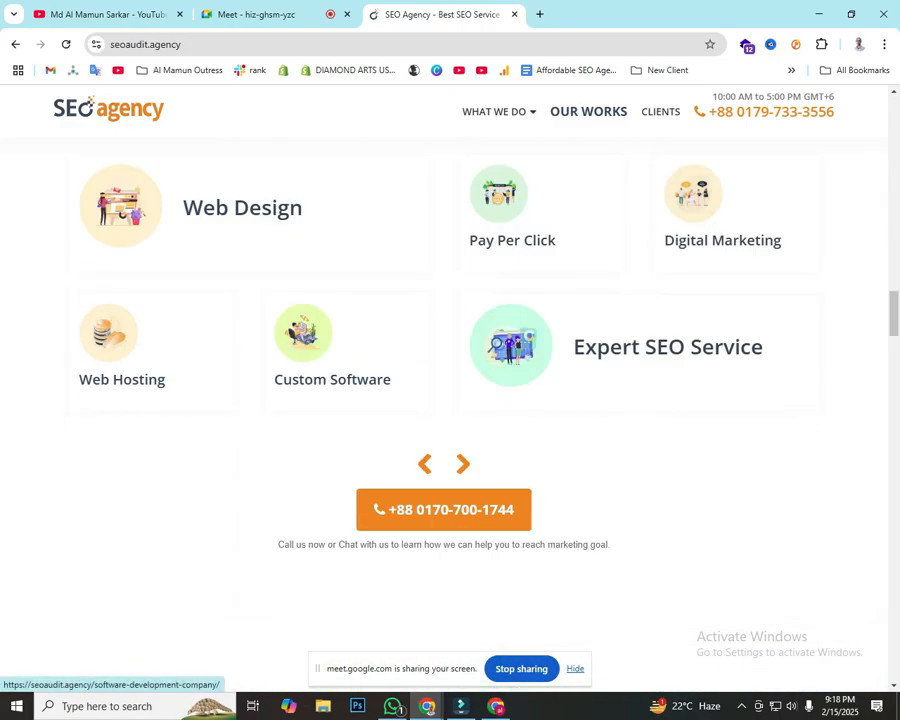
{"action": "scroll", "coordinate": [444, 400], "scroll_direction": "down", "scroll_amount": 4}
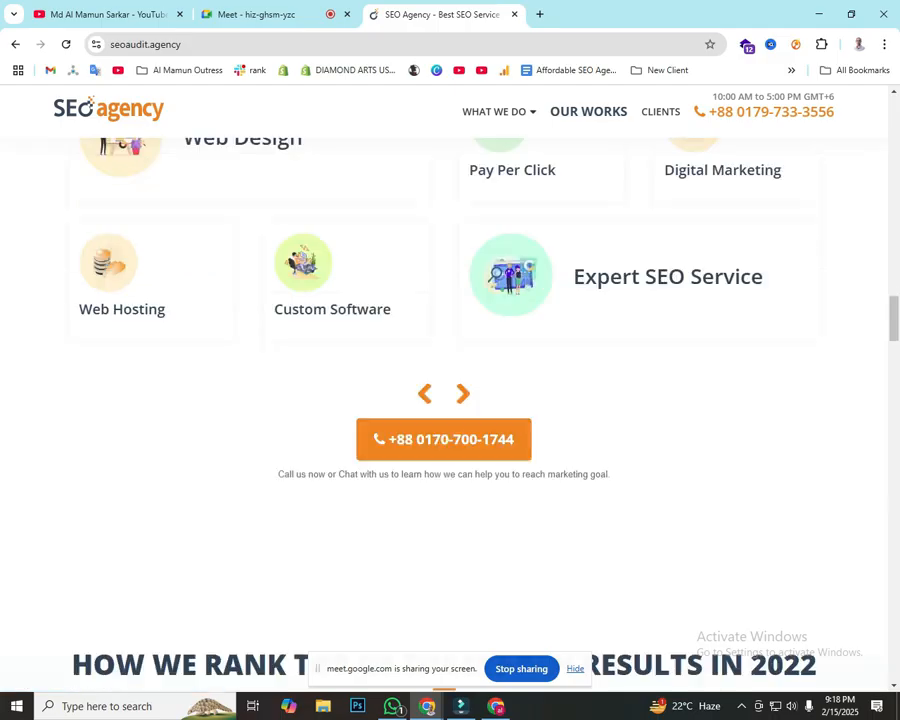
Step: Highlight the homepage headings "How we rank top of the search results in 2022" and "Check your website's SEO score"
{"action": "left_click_drag", "start_coordinate": [73, 314], "coordinate": [817, 318]}
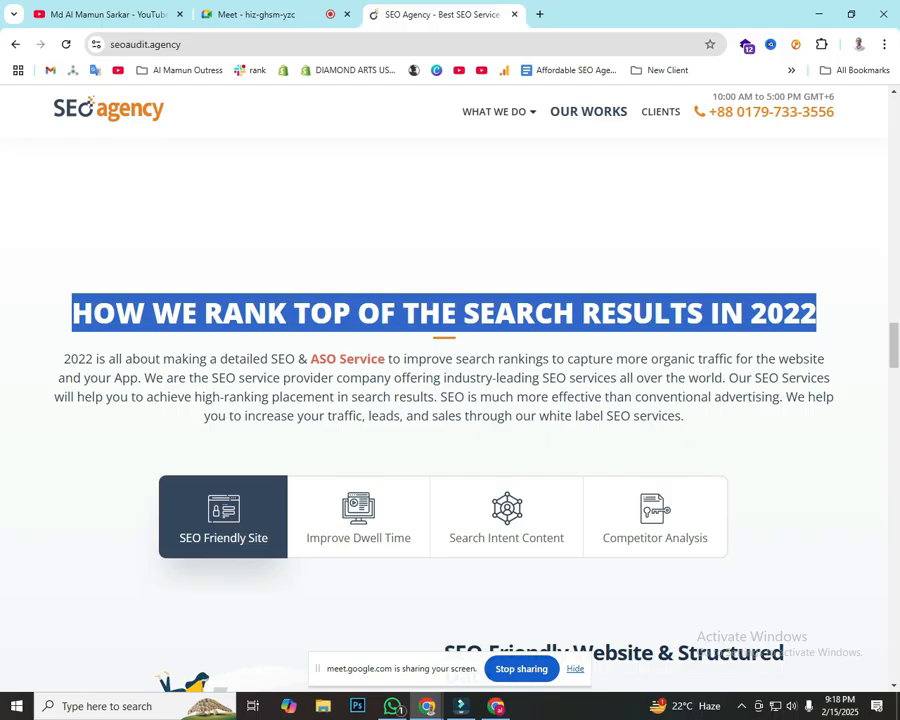
{"action": "scroll", "coordinate": [450, 400], "scroll_direction": "down", "scroll_amount": 12}
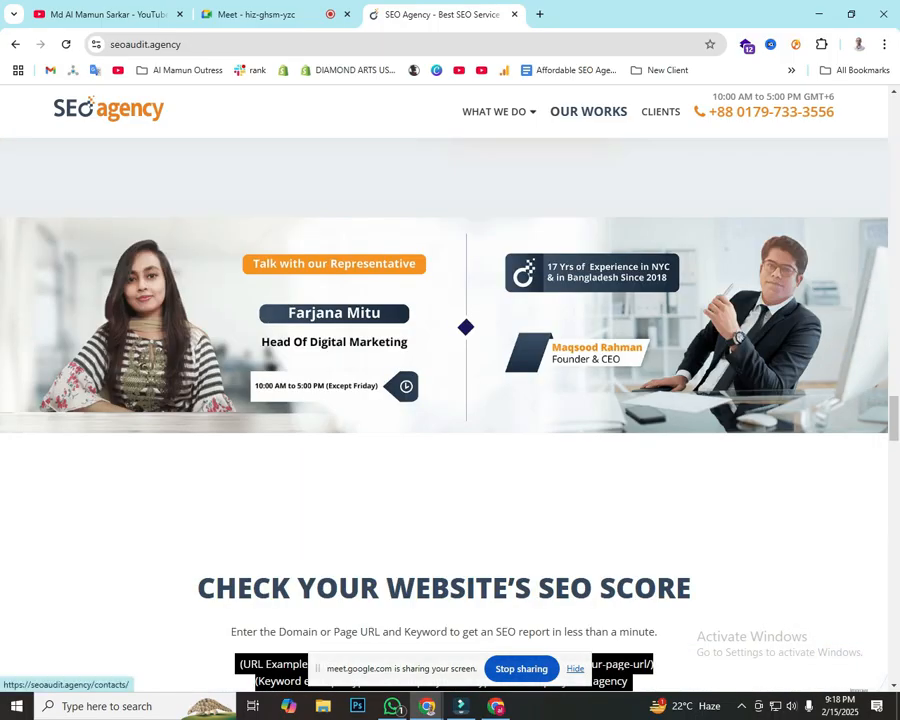
{"action": "scroll", "coordinate": [450, 400], "scroll_direction": "down", "scroll_amount": 2}
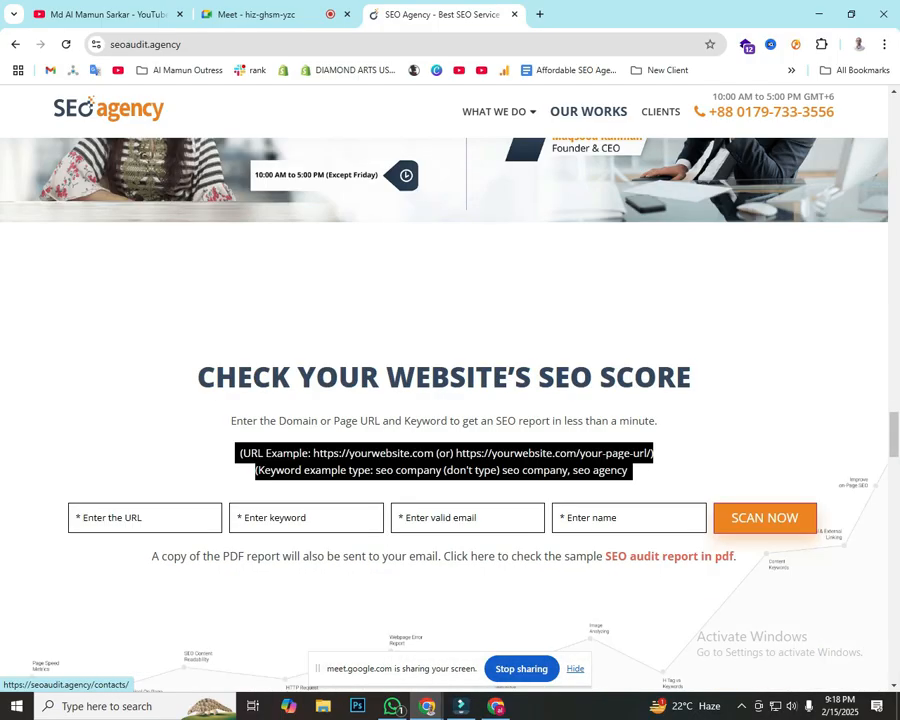
{"action": "left_click_drag", "start_coordinate": [197, 377], "coordinate": [691, 377]}
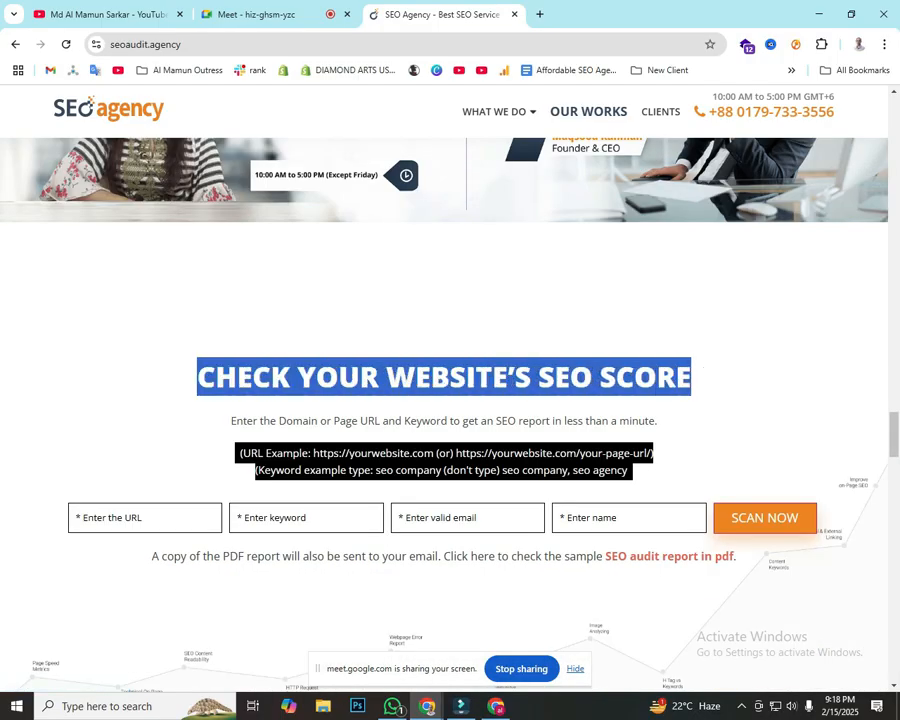
{"action": "left_click", "coordinate": [703, 370]}
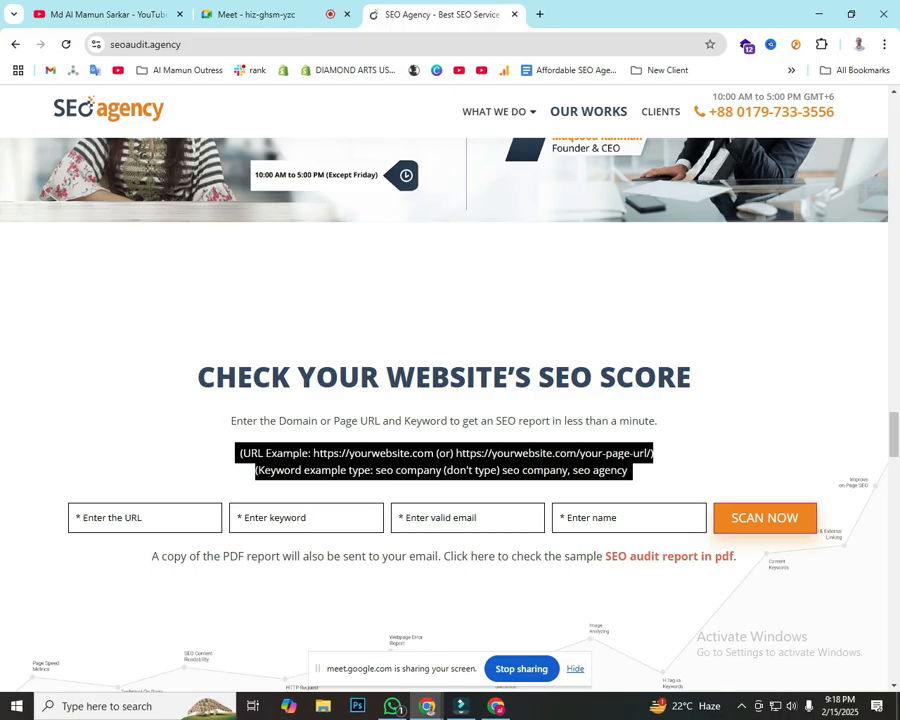
{"action": "left_click_drag", "start_coordinate": [197, 377], "coordinate": [691, 377]}
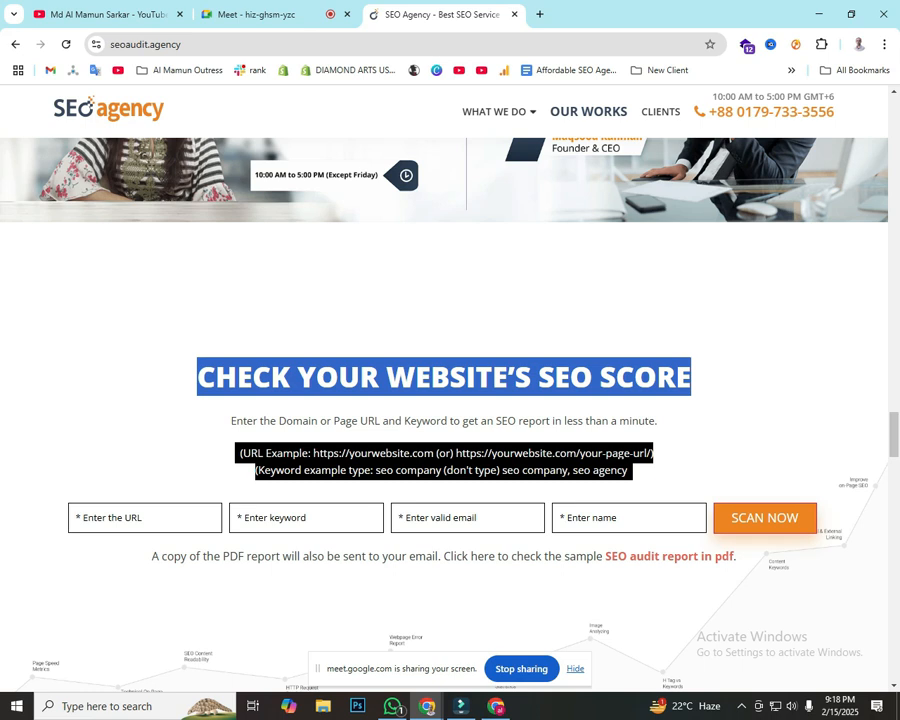
Step: In the other Chrome window, open the wp-admin page of the Pantheon site address kept in Google Translate, and hide the screen-sharing notice
{"action": "left_click", "coordinate": [496, 706]}
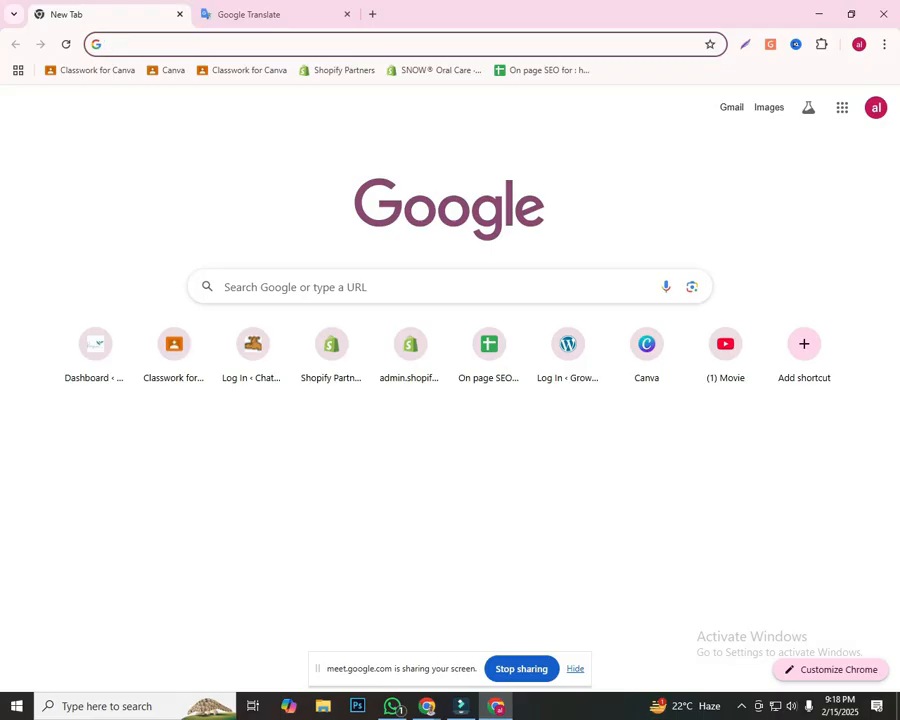
{"action": "key", "text": "ctrl+Tab"}
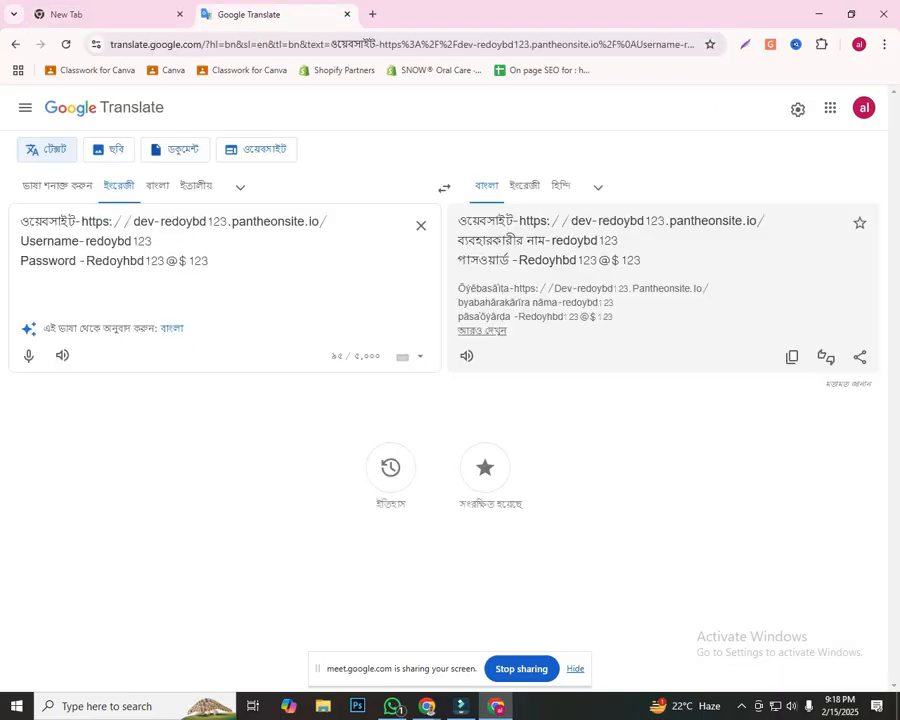
{"action": "left_click_drag", "start_coordinate": [328, 221], "coordinate": [81, 221]}
{"action": "key", "text": "ctrl+c"}
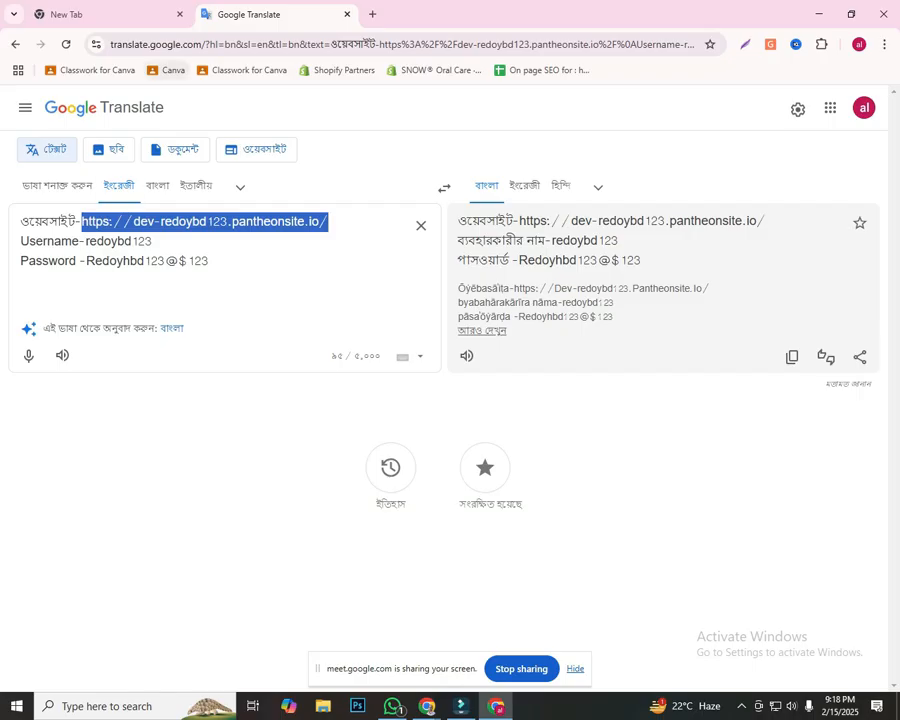
{"action": "left_click", "coordinate": [372, 14]}
{"action": "key", "text": "ctrl+v"}
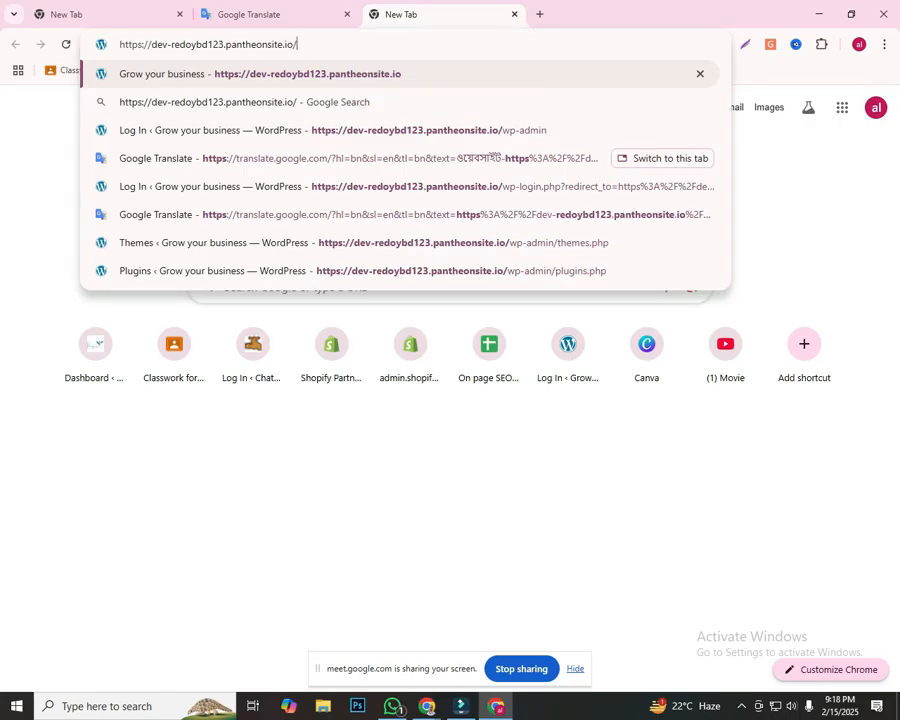
{"action": "type", "text": "wp"}
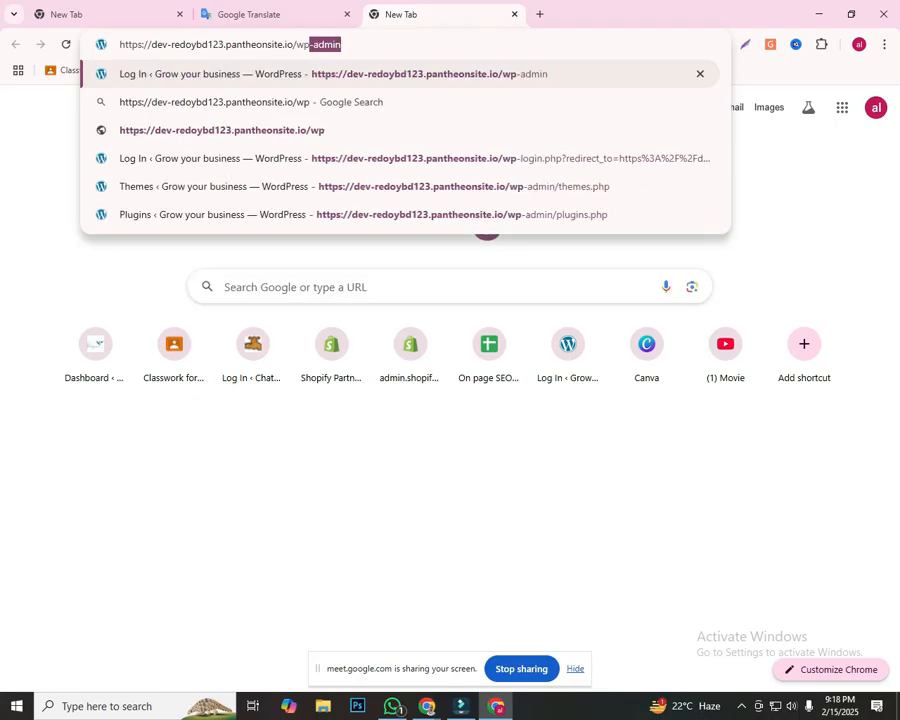
{"action": "key", "text": "Return"}
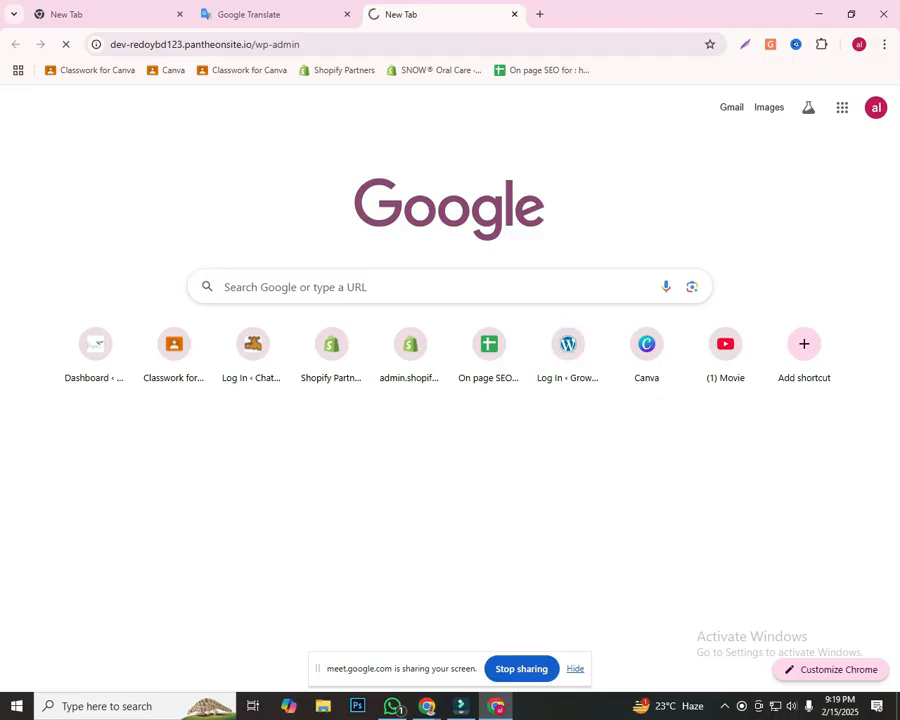
{"action": "left_click", "coordinate": [575, 669]}
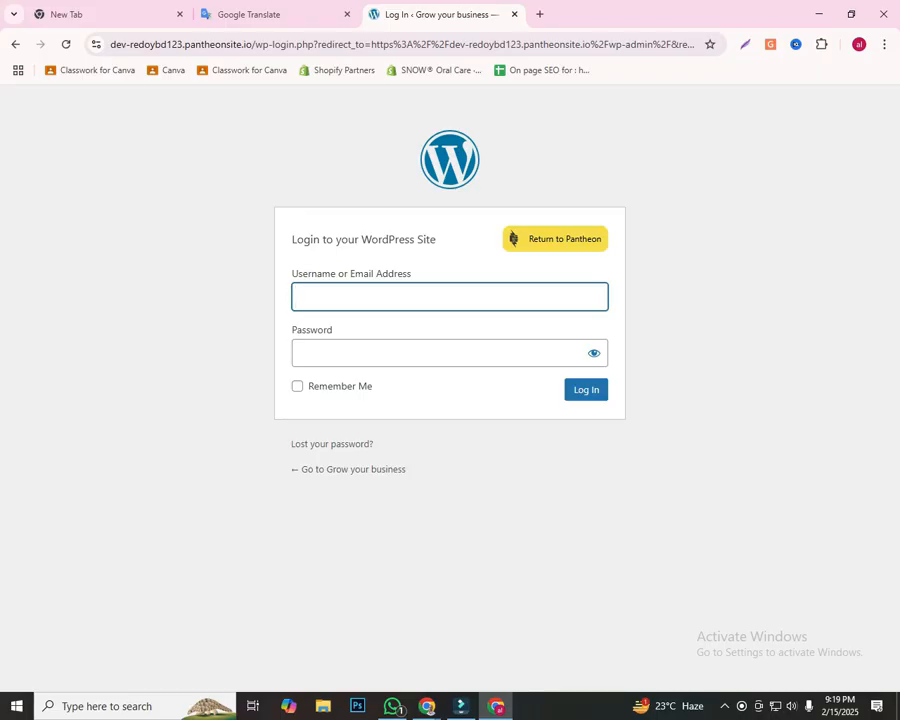
Step: Copy the account username from the Google Translate text into the WordPress login form
{"action": "left_click", "coordinate": [268, 15]}
{"action": "left_click_drag", "start_coordinate": [154, 242], "coordinate": [86, 242]}
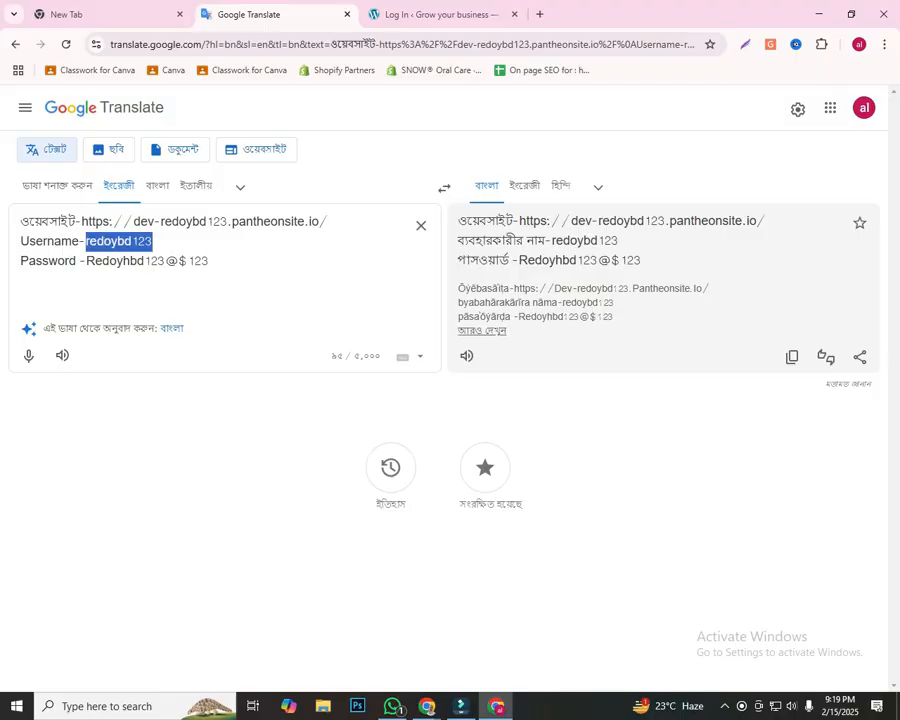
{"action": "key", "text": "ctrl+c"}
{"action": "key", "text": "ctrl+Tab"}
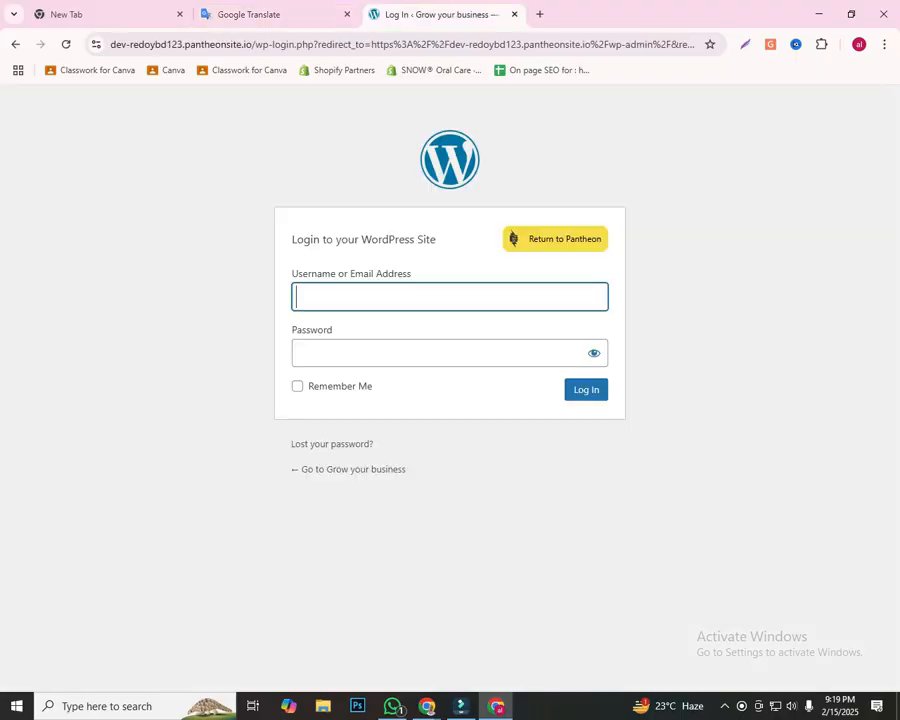
{"action": "key", "text": "ctrl+v"}
Step: Copy the account password from the Google Translate text into the WordPress login form and log in
{"action": "left_click", "coordinate": [268, 15]}
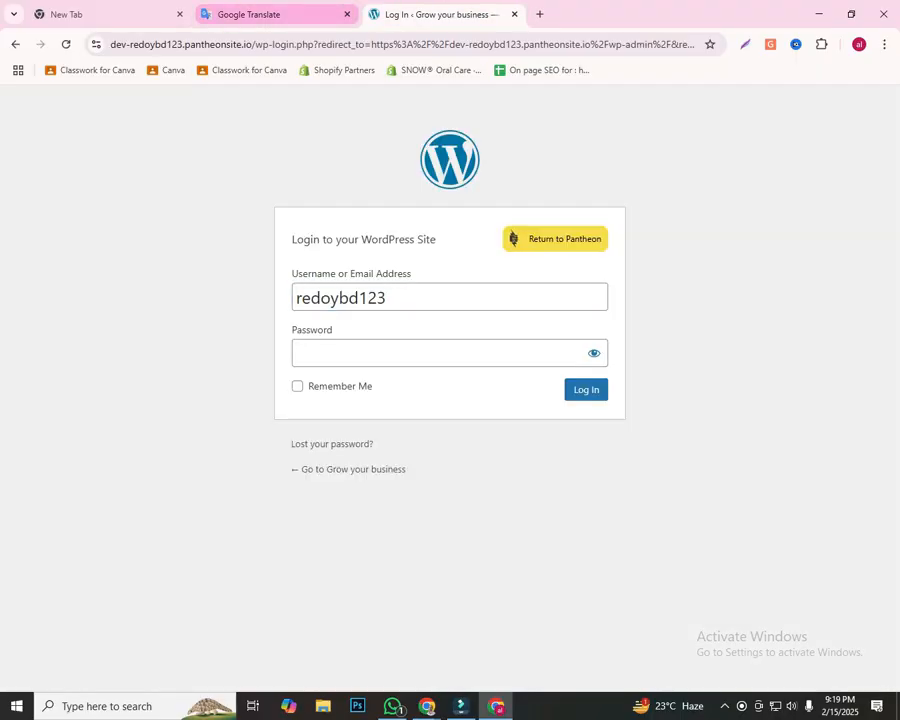
{"action": "left_click_drag", "start_coordinate": [210, 261], "coordinate": [86, 261]}
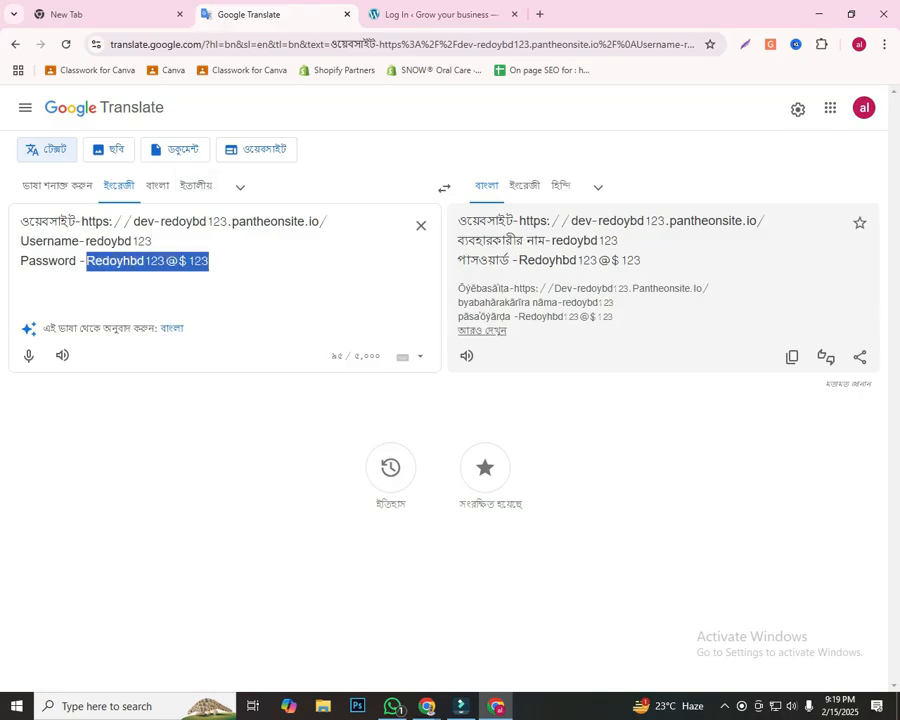
{"action": "key", "text": "ctrl+c"}
{"action": "key", "text": "ctrl+Tab"}
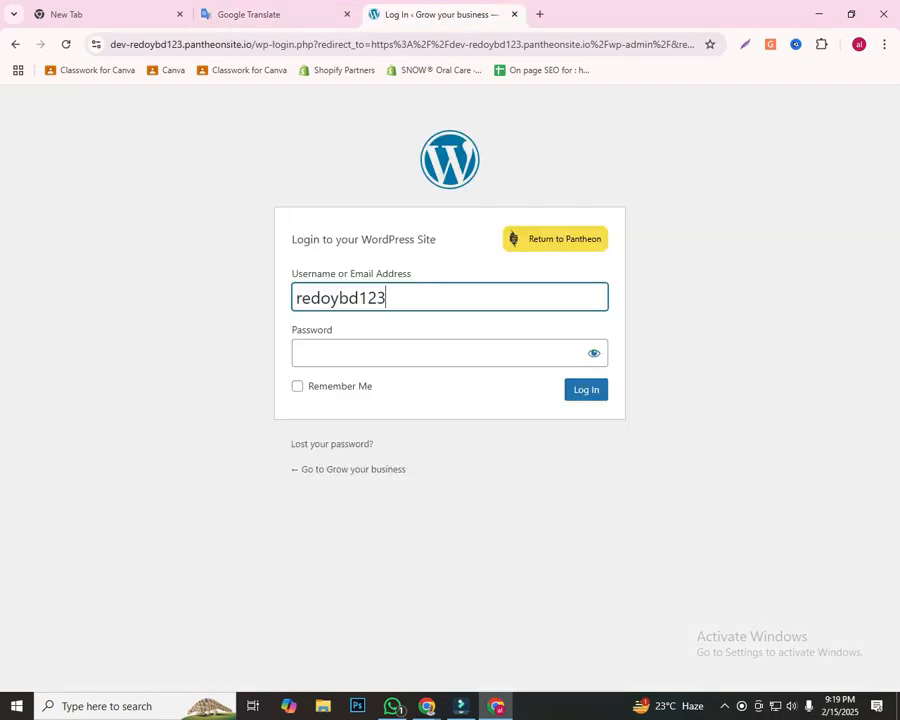
{"action": "key", "text": "Tab"}
{"action": "key", "text": "ctrl+v"}
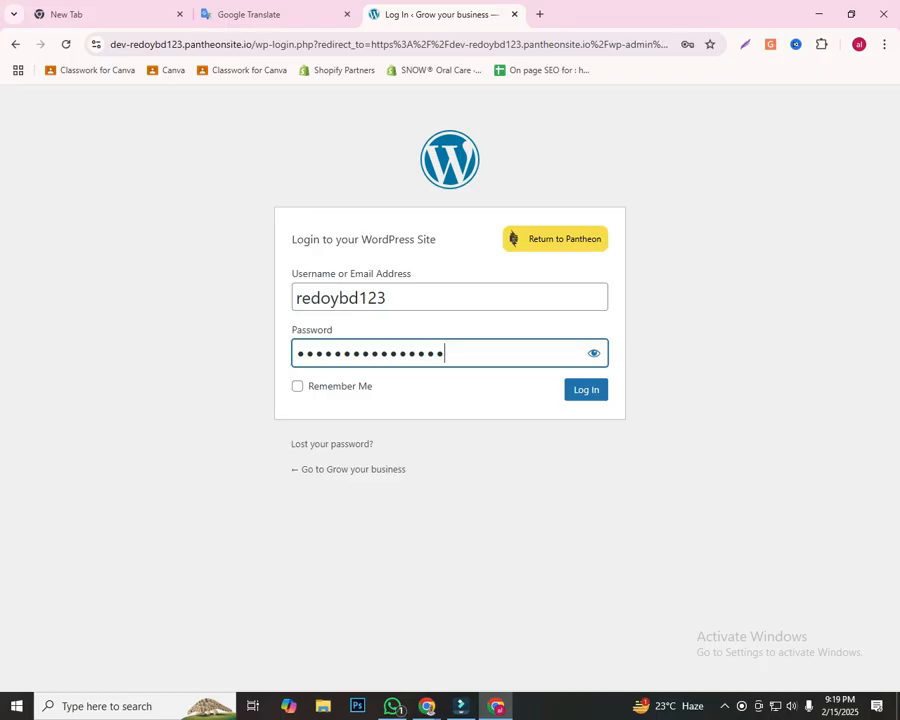
{"action": "key", "text": "Return"}
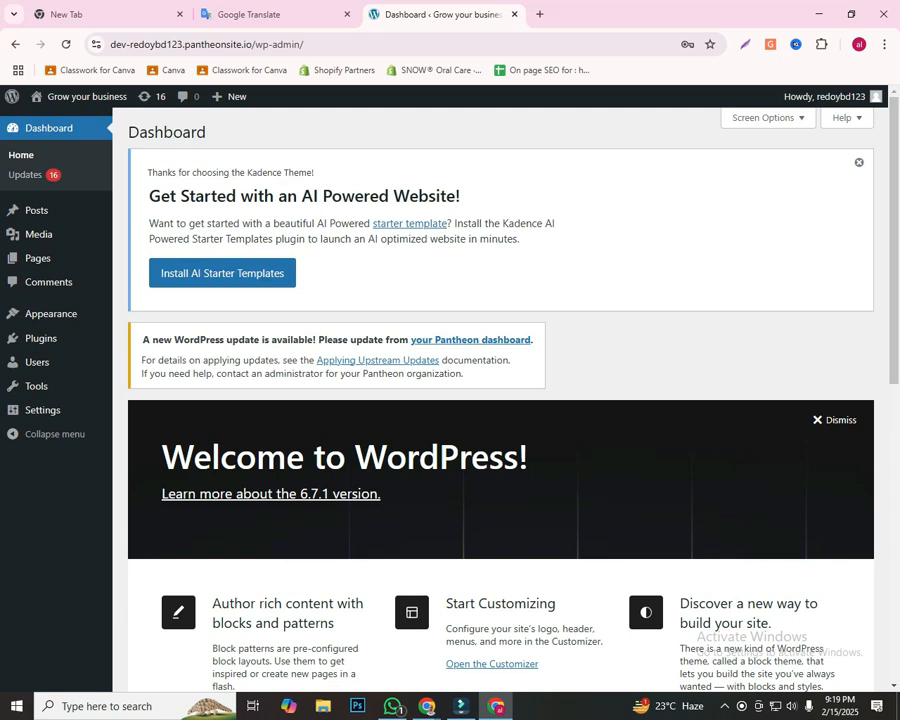
Step: Outline the WordPress dashboard with a red rectangle, draw red arrows to the Appearance entry, and close the screenshot overlay
{"action": "key", "text": "Print"}
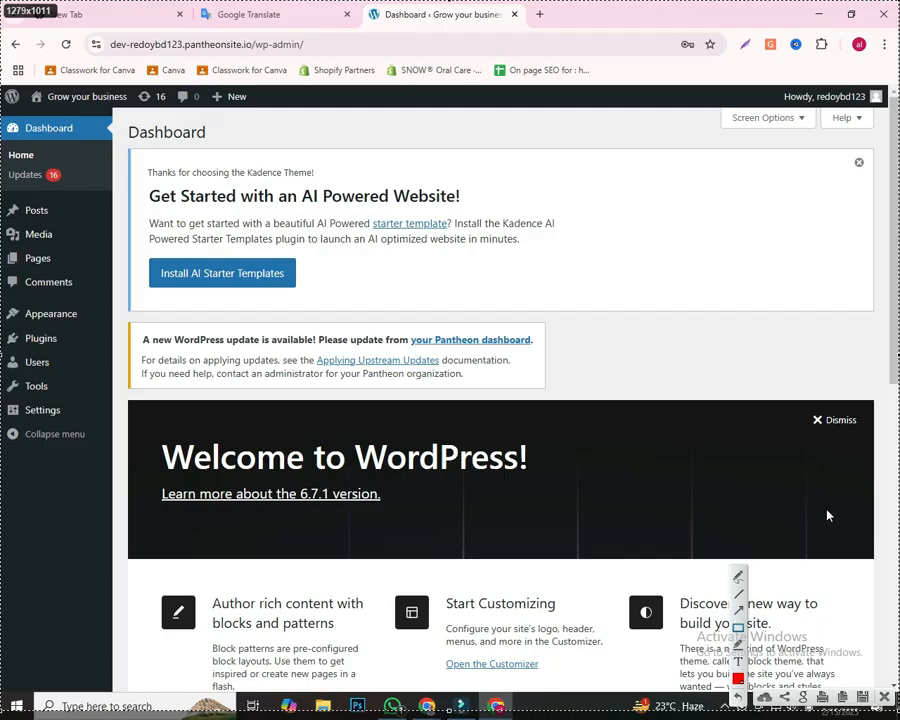
{"action": "left_click_drag", "start_coordinate": [5, 30], "coordinate": [898, 677]}
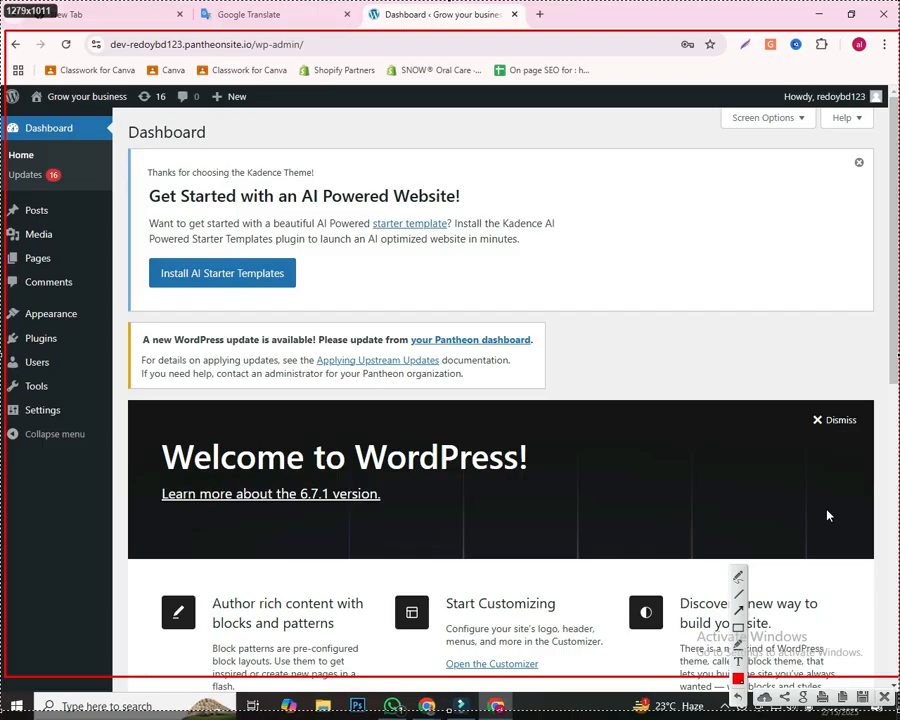
{"action": "mouse_move", "coordinate": [422, 670]}
{"action": "left_mouse_down"}
{"action": "mouse_move", "coordinate": [312, 577]}
{"action": "mouse_move", "coordinate": [74, 285]}
{"action": "mouse_move", "coordinate": [51, 226]}
{"action": "mouse_move", "coordinate": [80, 300]}
{"action": "mouse_move", "coordinate": [77, 322]}
{"action": "left_mouse_up"}
{"action": "mouse_move", "coordinate": [155, 147]}
{"action": "left_mouse_down"}
{"action": "mouse_move", "coordinate": [82, 257]}
{"action": "mouse_move", "coordinate": [72, 313]}
{"action": "left_mouse_up"}
{"action": "left_click_drag", "start_coordinate": [5, 376], "coordinate": [48, 319]}
{"action": "left_click_drag", "start_coordinate": [5, 261], "coordinate": [40, 312]}
{"action": "left_click_drag", "start_coordinate": [92, 382], "coordinate": [68, 322]}
{"action": "left_click_drag", "start_coordinate": [360, 205], "coordinate": [84, 311]}
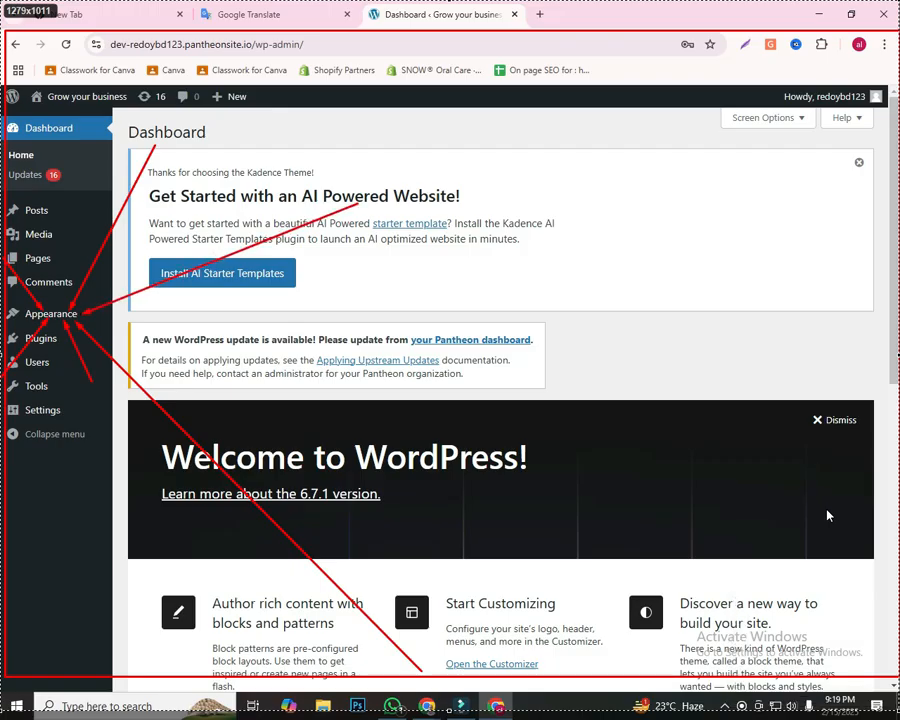
{"action": "left_click_drag", "start_coordinate": [85, 180], "coordinate": [50, 287]}
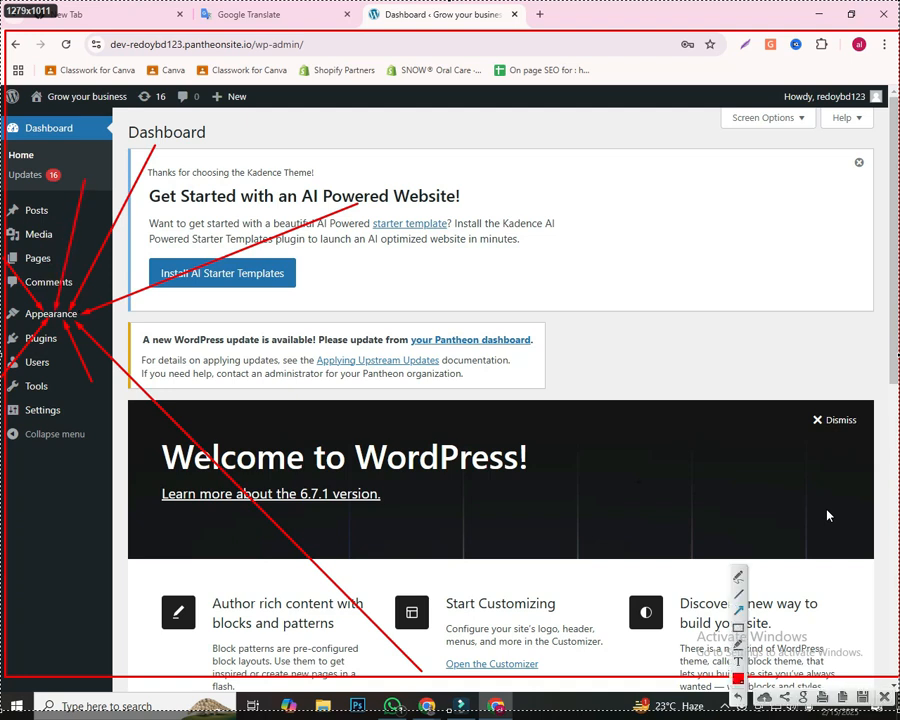
{"action": "left_click", "coordinate": [884, 697]}
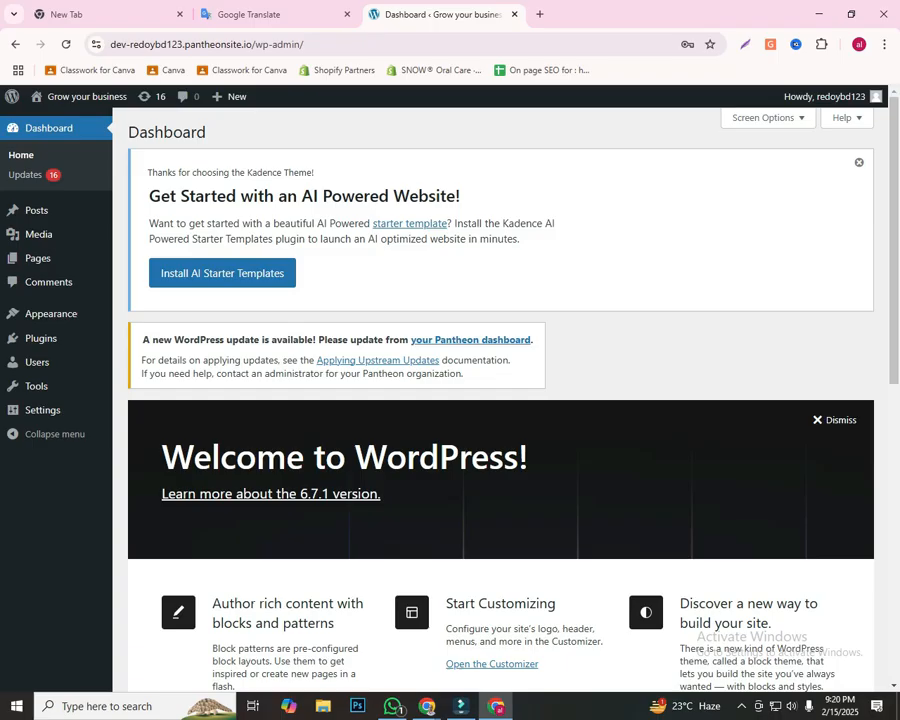
Step: Mark the Appearance and Themes entries with red boxes and arrows in a screenshot overlay, and open the installed themes page
{"action": "mouse_move", "coordinate": [50, 313]}
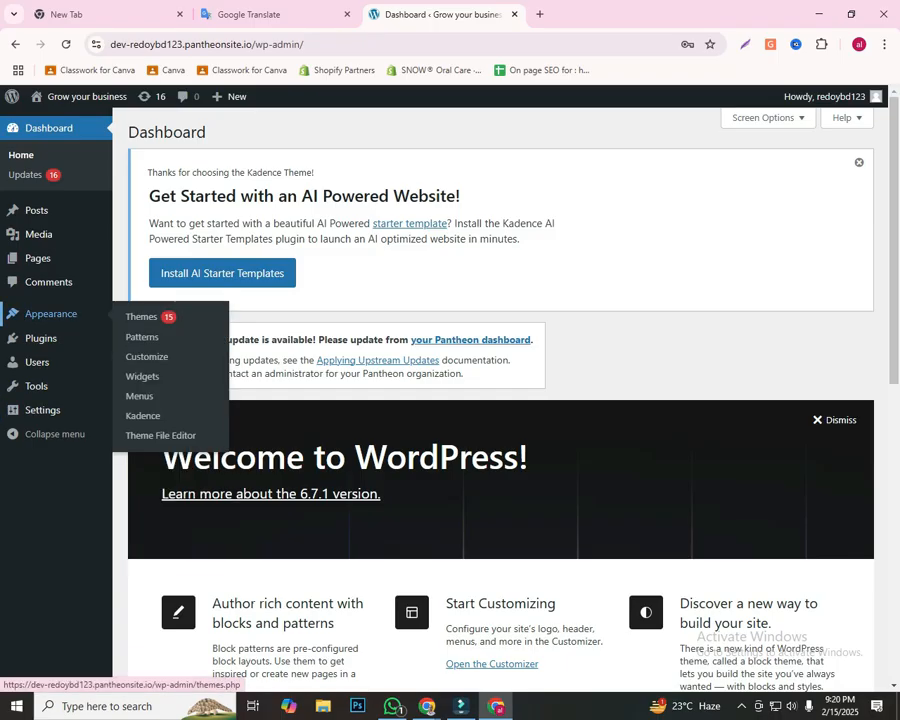
{"action": "key", "text": "Print"}
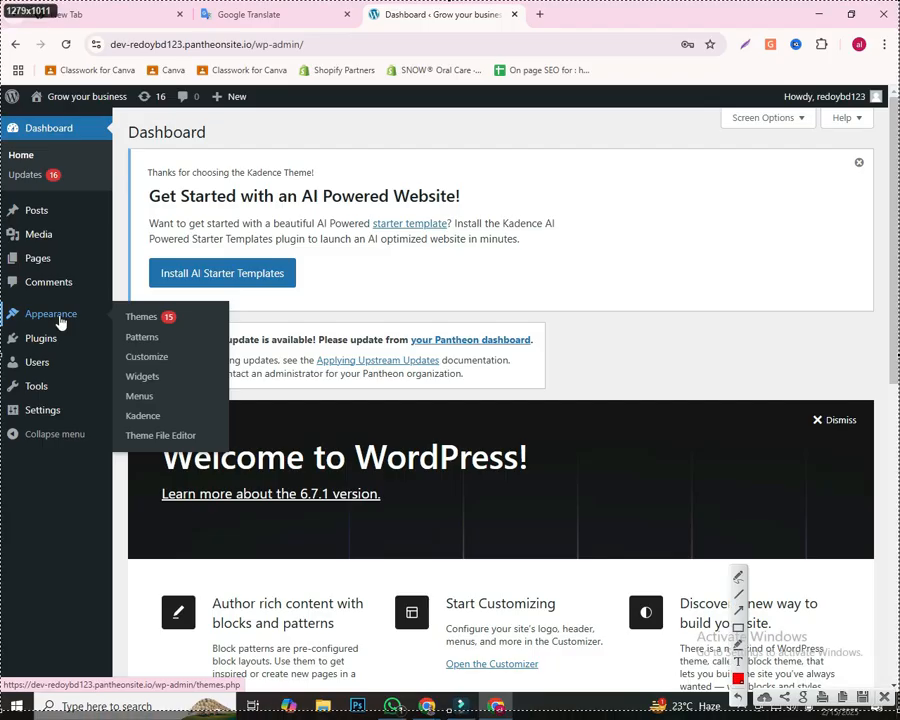
{"action": "left_click_drag", "start_coordinate": [114, 301], "coordinate": [174, 324]}
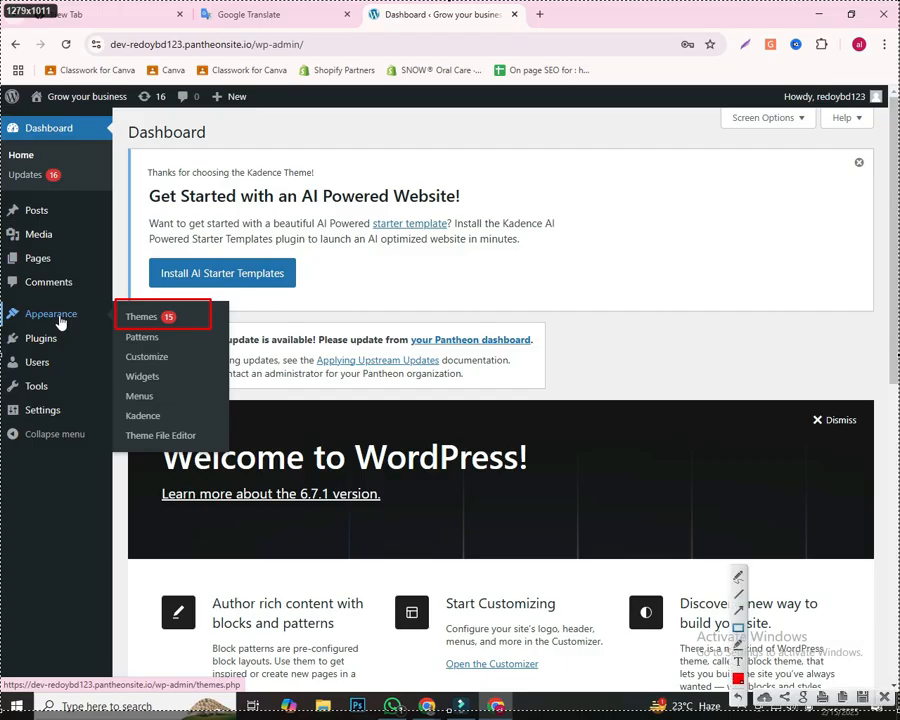
{"action": "mouse_move", "coordinate": [8, 301]}
{"action": "left_mouse_down"}
{"action": "mouse_move", "coordinate": [70, 327]}
{"action": "mouse_move", "coordinate": [231, 331]}
{"action": "left_mouse_up"}
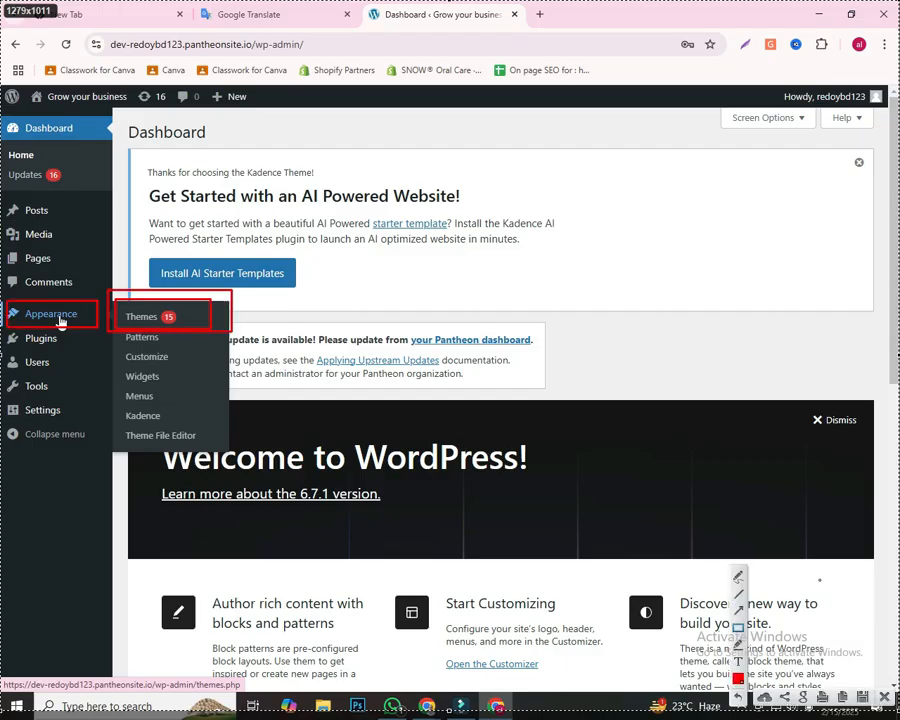
{"action": "left_click", "coordinate": [738, 608]}
{"action": "mouse_move", "coordinate": [470, 592]}
{"action": "left_mouse_down"}
{"action": "mouse_move", "coordinate": [300, 420]}
{"action": "mouse_move", "coordinate": [185, 350]}
{"action": "left_mouse_up"}
{"action": "mouse_move", "coordinate": [81, 461]}
{"action": "left_mouse_down"}
{"action": "mouse_move", "coordinate": [166, 330]}
{"action": "mouse_move", "coordinate": [150, 322]}
{"action": "left_mouse_up"}
{"action": "key", "text": "Escape"}
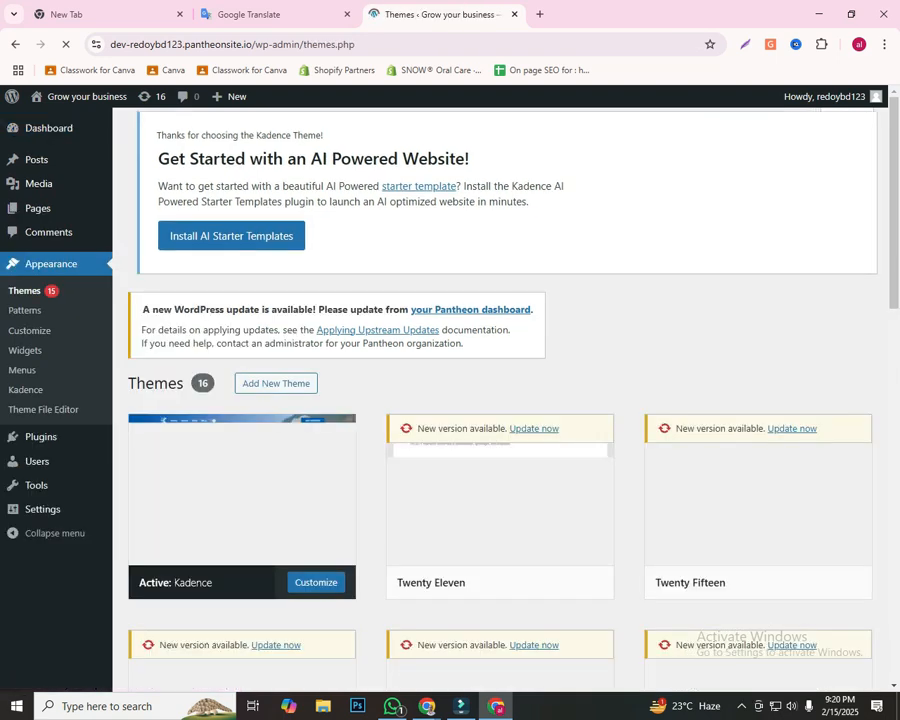
Step: Examine the installed themes from the active Kadence theme through the Twenty-series themes to the Add New Theme tile
{"action": "scroll", "coordinate": [500, 400], "scroll_direction": "down", "scroll_amount": 10}
{"action": "scroll", "coordinate": [500, 400], "scroll_direction": "down", "scroll_amount": 2}
{"action": "scroll", "coordinate": [500, 400], "scroll_direction": "up", "scroll_amount": 12}
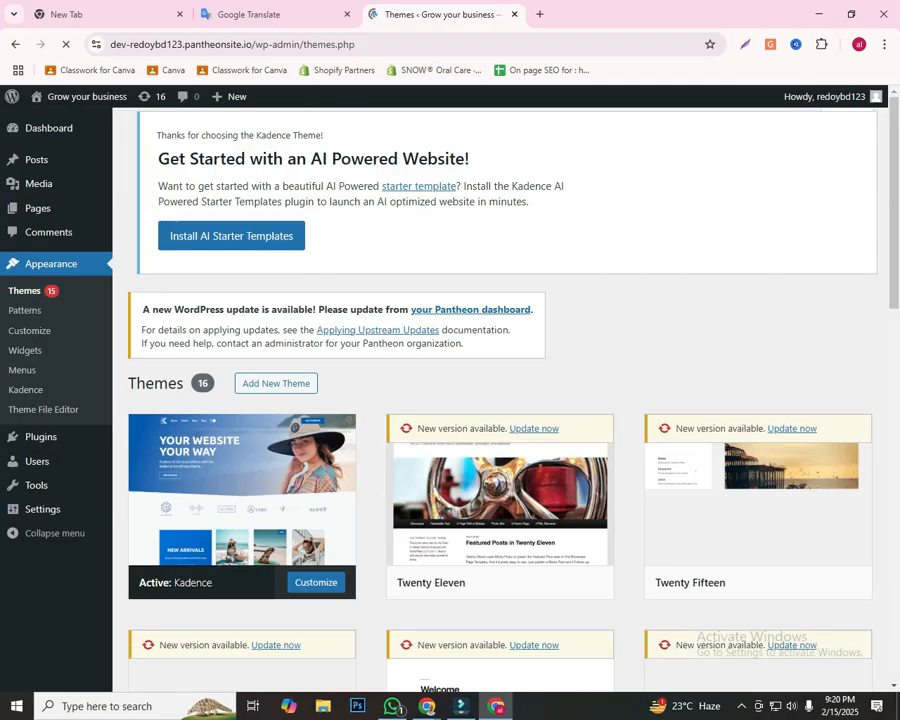
{"action": "scroll", "coordinate": [500, 400], "scroll_direction": "down", "scroll_amount": 15}
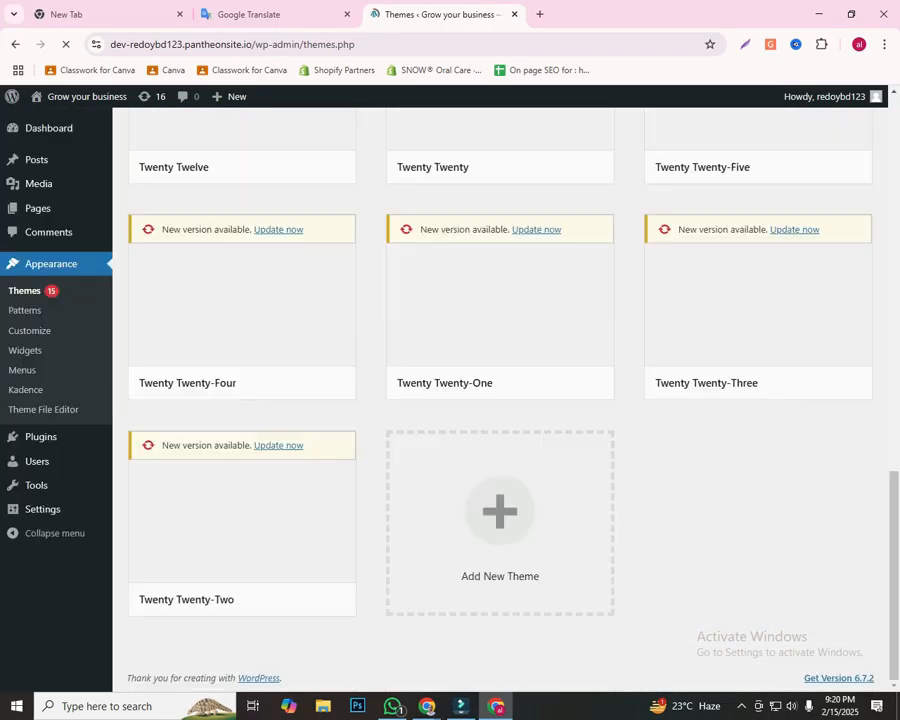
{"action": "scroll", "coordinate": [500, 340], "scroll_direction": "up", "scroll_amount": 5}
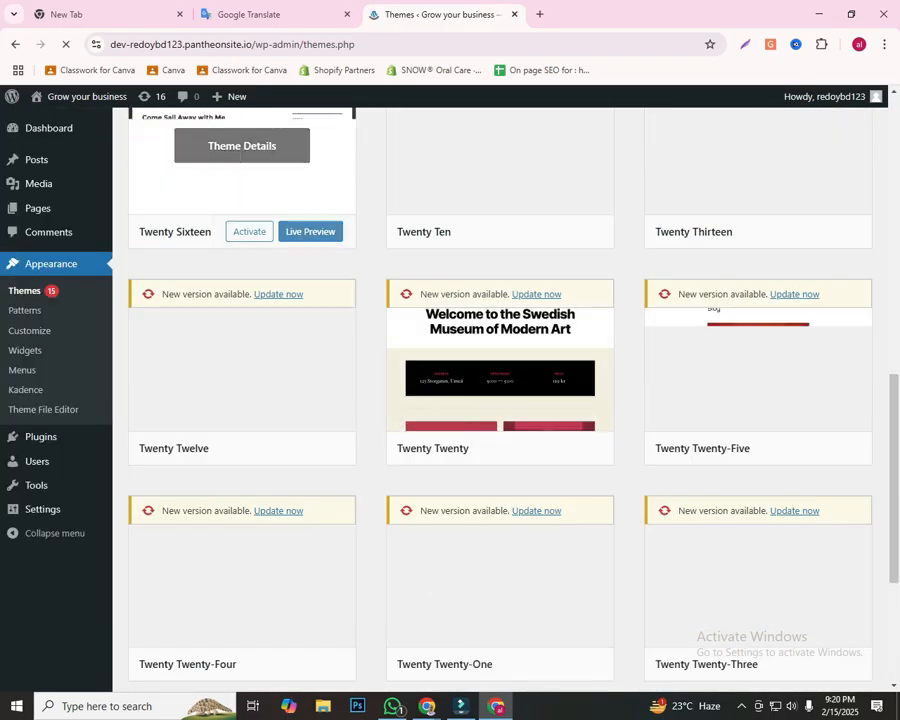
{"action": "scroll", "coordinate": [500, 350], "scroll_direction": "up", "scroll_amount": 5}
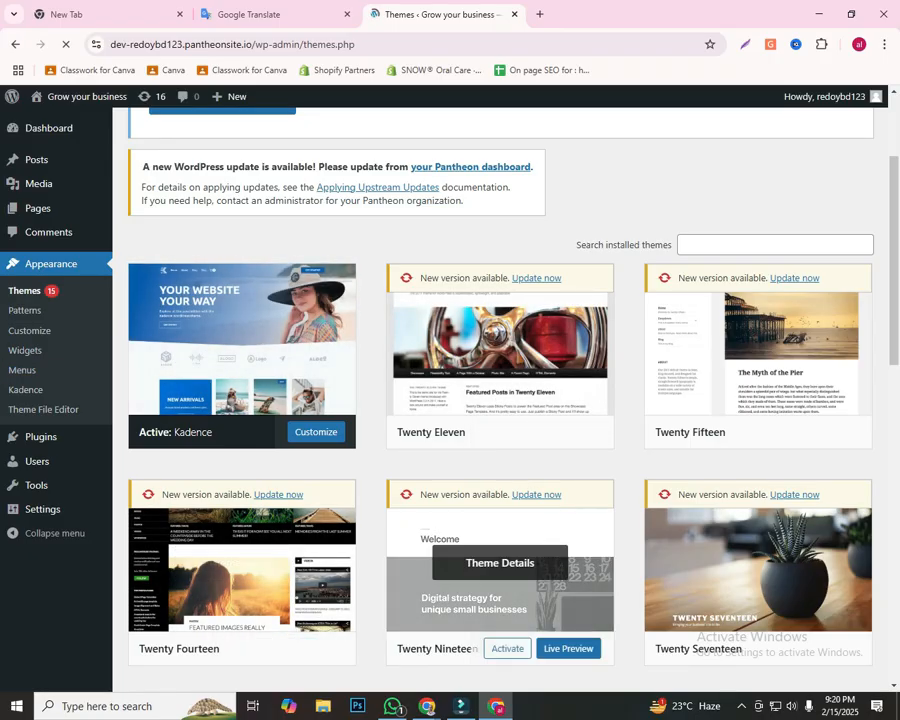
{"action": "scroll", "coordinate": [500, 400], "scroll_direction": "down", "scroll_amount": 10}
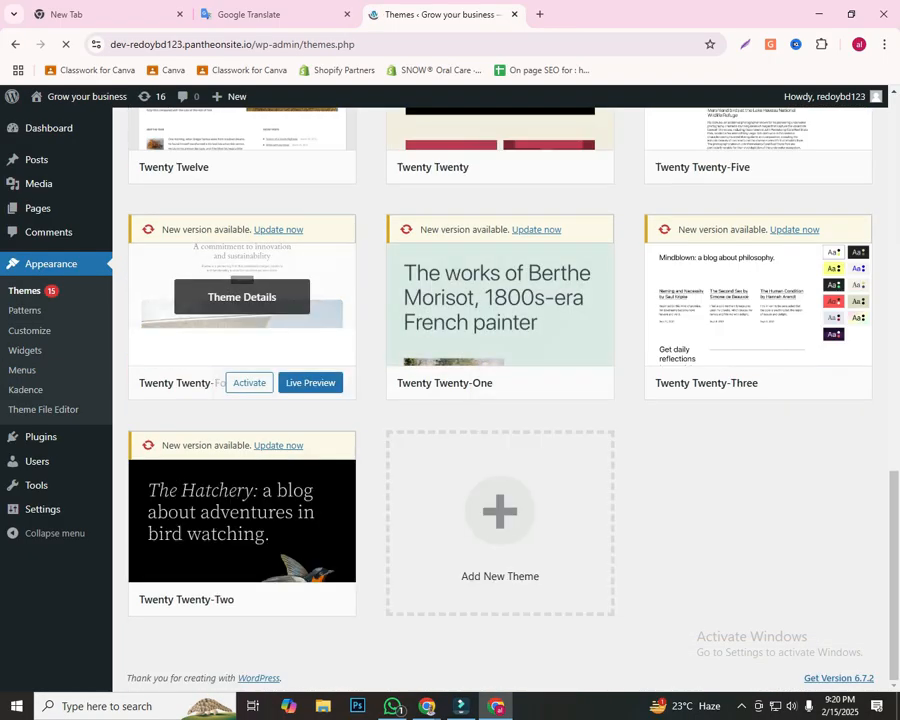
{"action": "scroll", "coordinate": [500, 520], "scroll_direction": "up", "scroll_amount": 3}
{"action": "scroll", "coordinate": [500, 560], "scroll_direction": "up", "scroll_amount": 10}
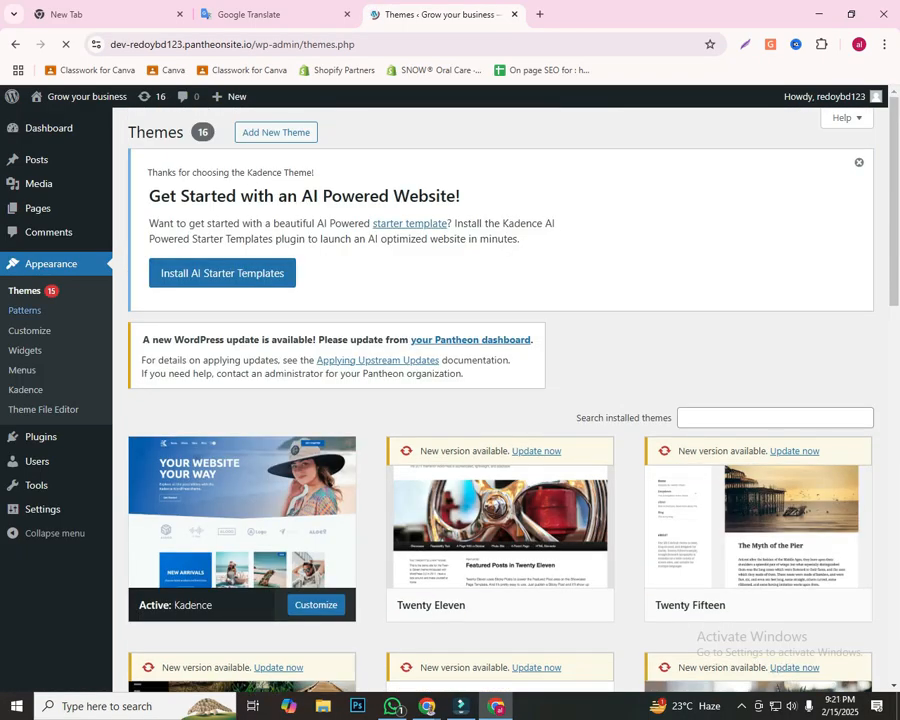
{"action": "scroll", "coordinate": [250, 500], "scroll_direction": "down", "scroll_amount": 4}
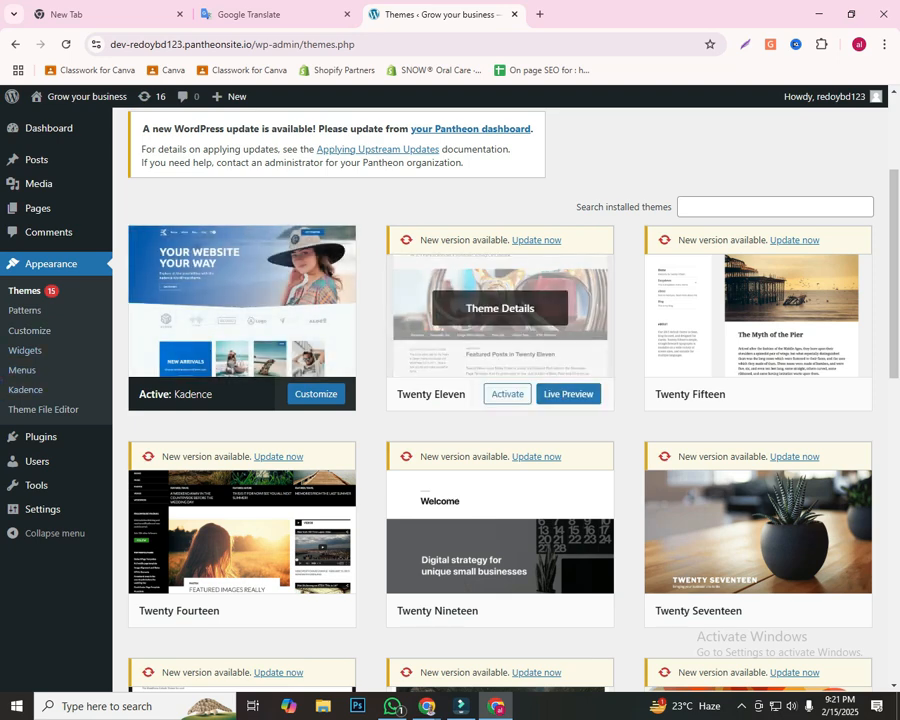
{"action": "scroll", "coordinate": [758, 300], "scroll_direction": "down", "scroll_amount": 2}
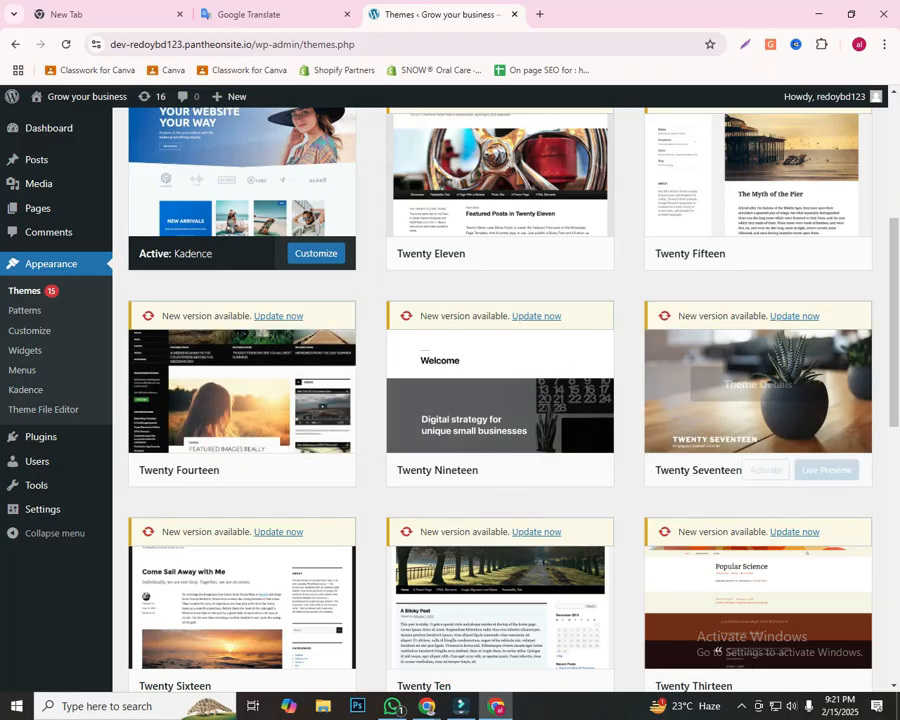
{"action": "scroll", "coordinate": [758, 390], "scroll_direction": "down", "scroll_amount": 3}
{"action": "scroll", "coordinate": [740, 390], "scroll_direction": "down", "scroll_amount": 3}
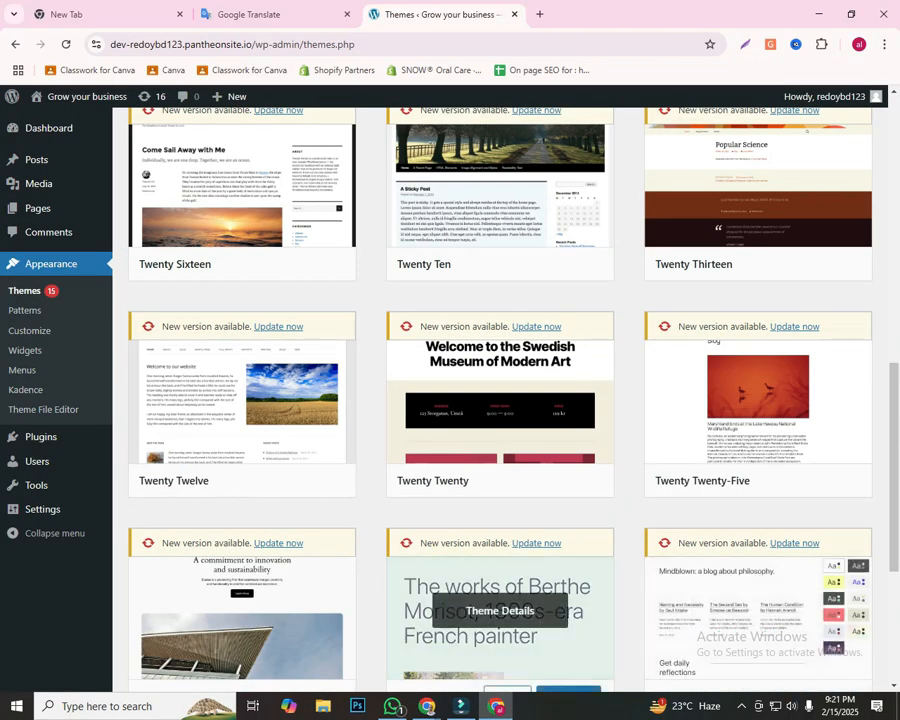
{"action": "scroll", "coordinate": [498, 606], "scroll_direction": "down", "scroll_amount": 2}
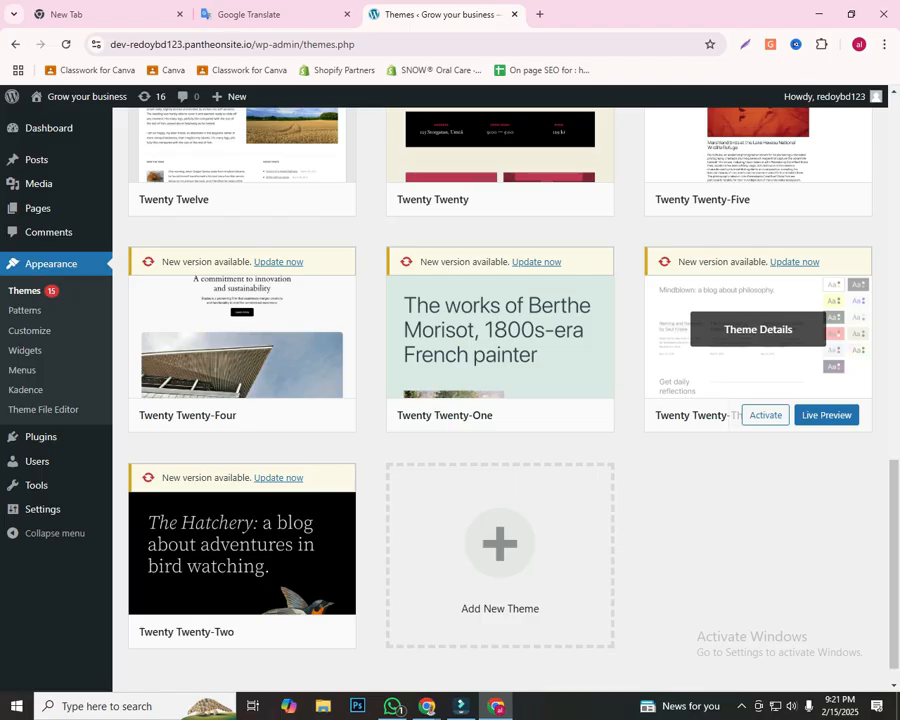
{"action": "scroll", "coordinate": [500, 400], "scroll_direction": "up", "scroll_amount": 10}
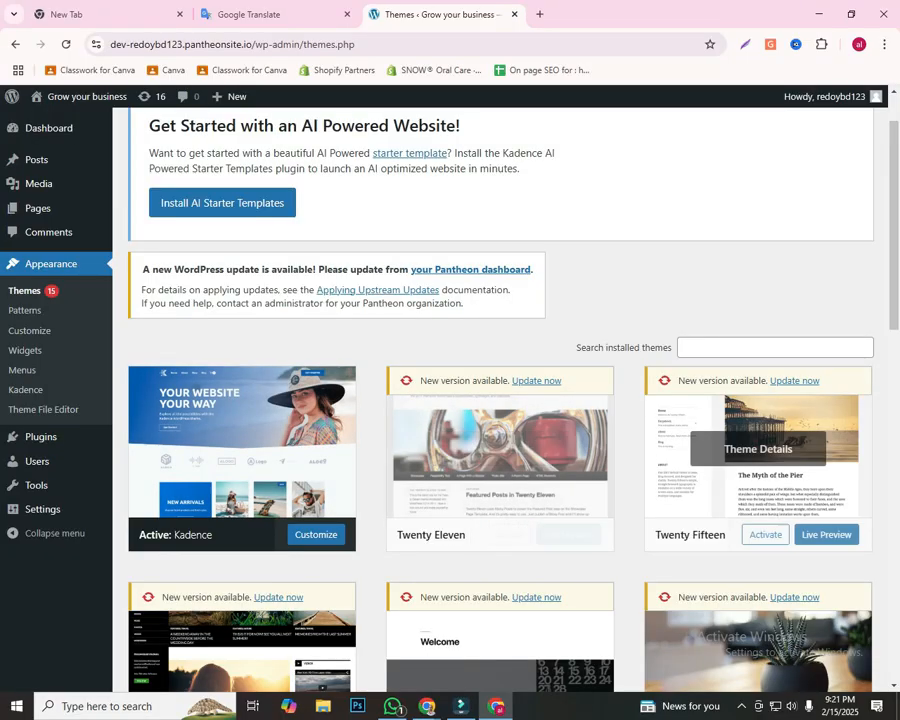
Step: Point red arrows at the Delete option in the Twenty Eleven theme's details, and delete that theme
{"action": "left_click", "coordinate": [480, 448]}
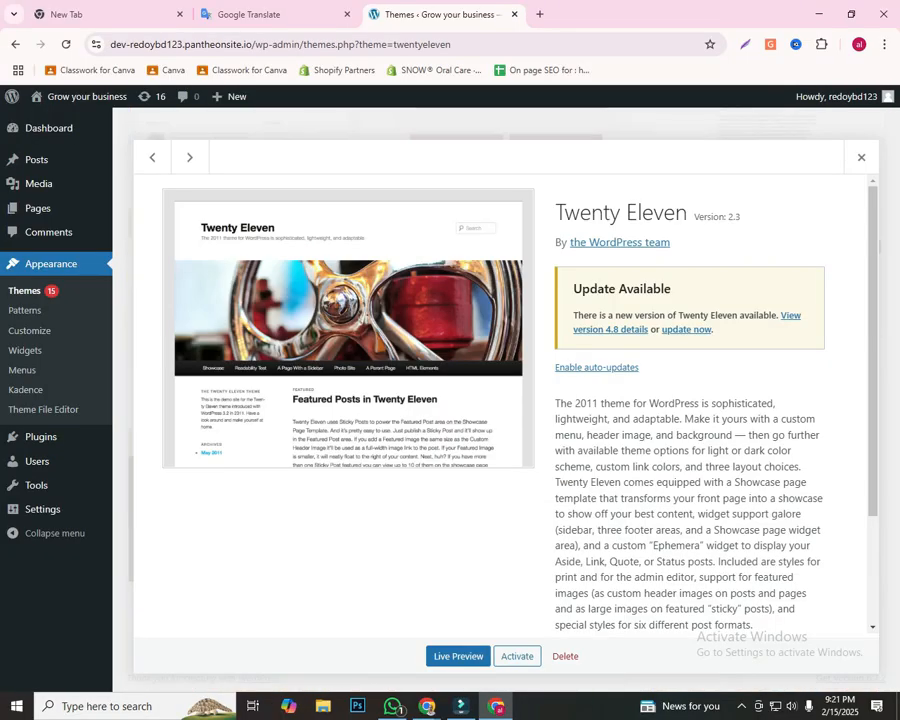
{"action": "scroll", "coordinate": [505, 400], "scroll_direction": "down", "scroll_amount": 3}
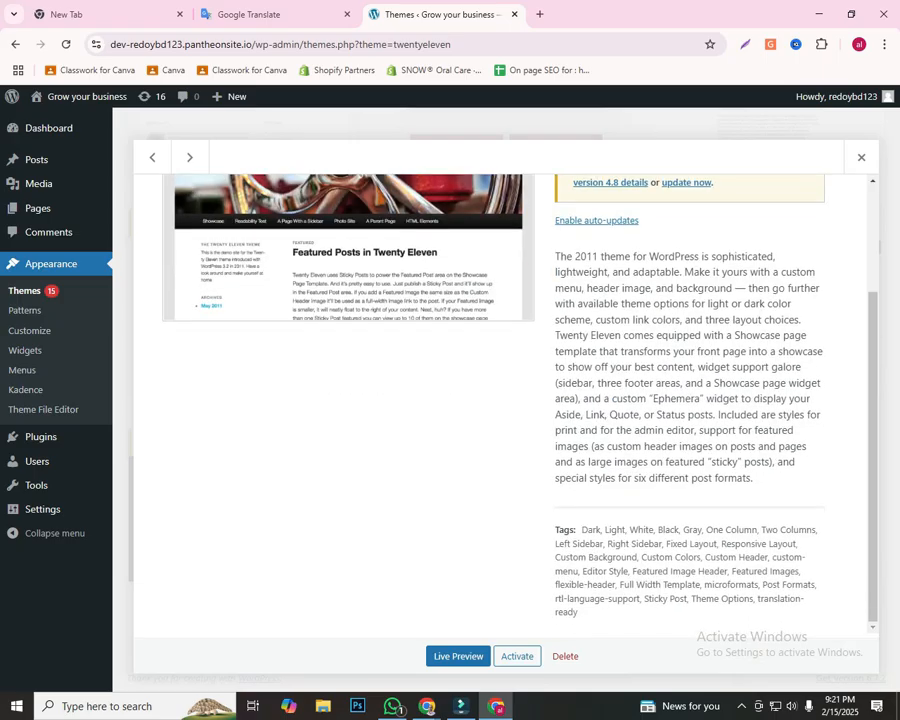
{"action": "scroll", "coordinate": [505, 400], "scroll_direction": "up", "scroll_amount": 3}
{"action": "key", "text": "Print"}
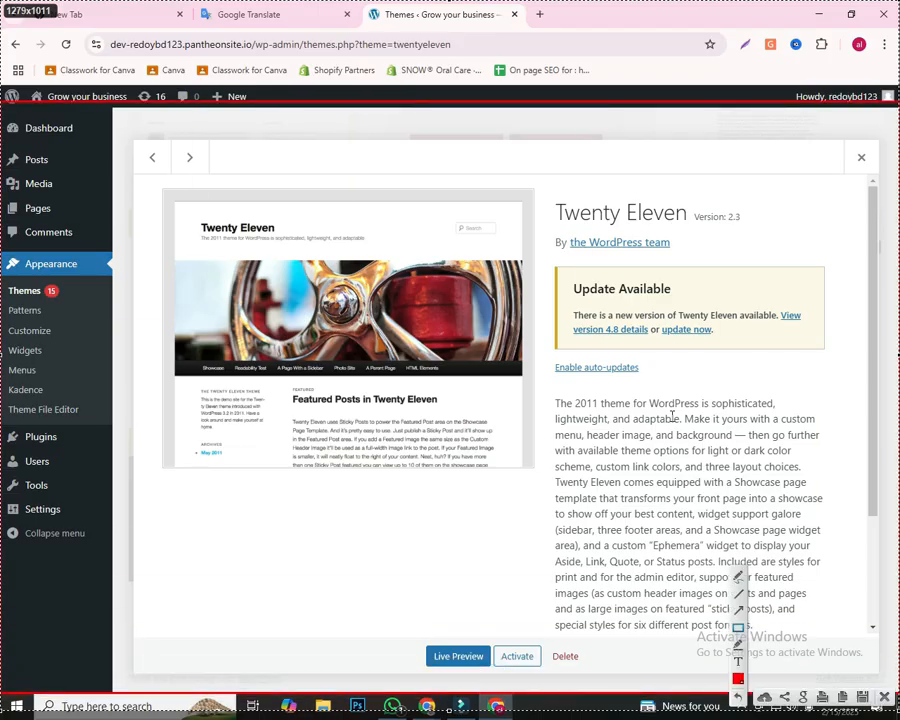
{"action": "mouse_move", "coordinate": [311, 192]}
{"action": "left_mouse_down"}
{"action": "mouse_move", "coordinate": [486, 632]}
{"action": "mouse_move", "coordinate": [536, 648]}
{"action": "mouse_move", "coordinate": [556, 644]}
{"action": "left_mouse_up"}
{"action": "left_click_drag", "start_coordinate": [710, 357], "coordinate": [567, 645]}
{"action": "left_click_drag", "start_coordinate": [545, 686], "coordinate": [563, 667]}
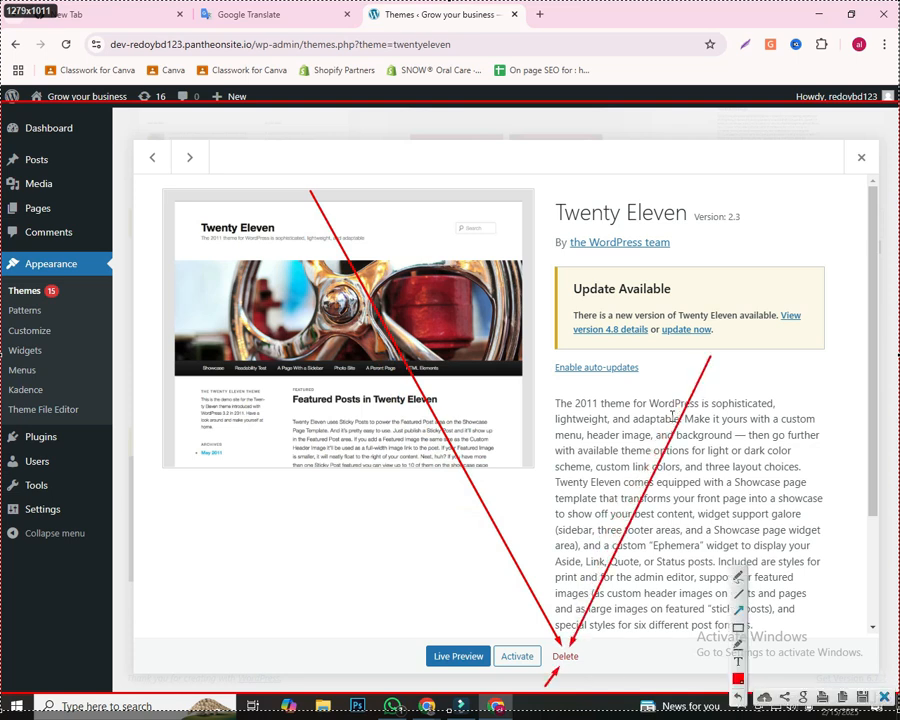
{"action": "left_click", "coordinate": [884, 697]}
{"action": "left_click", "coordinate": [565, 656]}
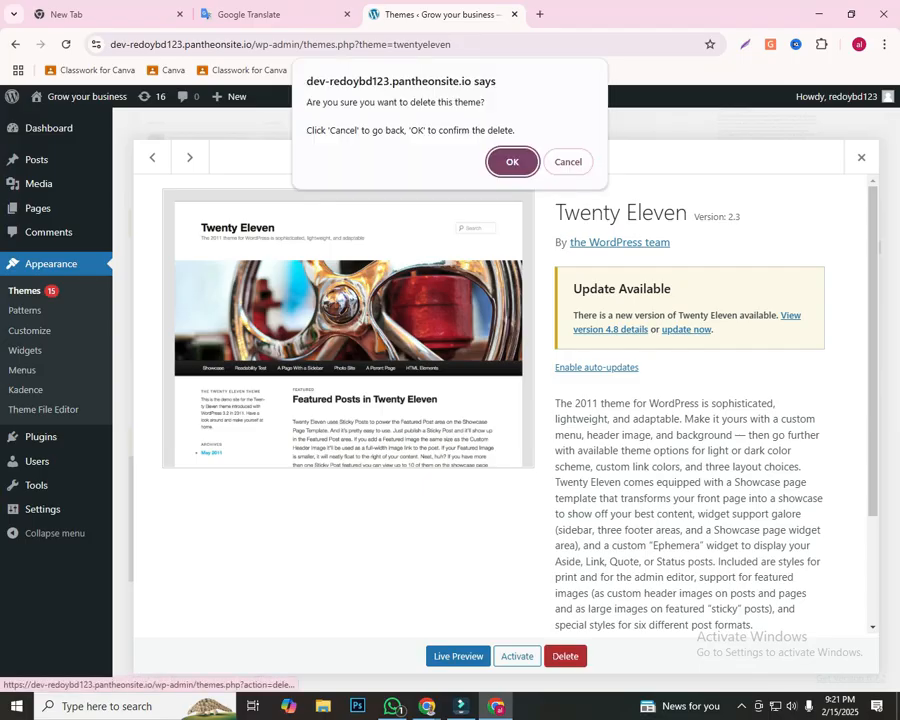
{"action": "key", "text": "Return"}
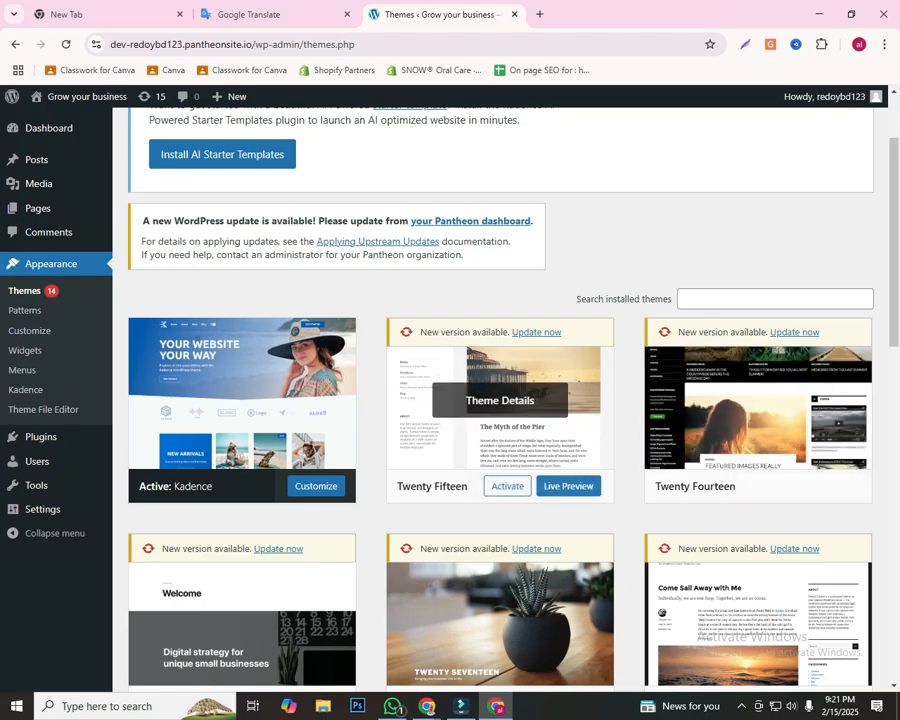
Step: Delete the Twenty Fifteen theme from its details view
{"action": "left_click", "coordinate": [499, 400]}
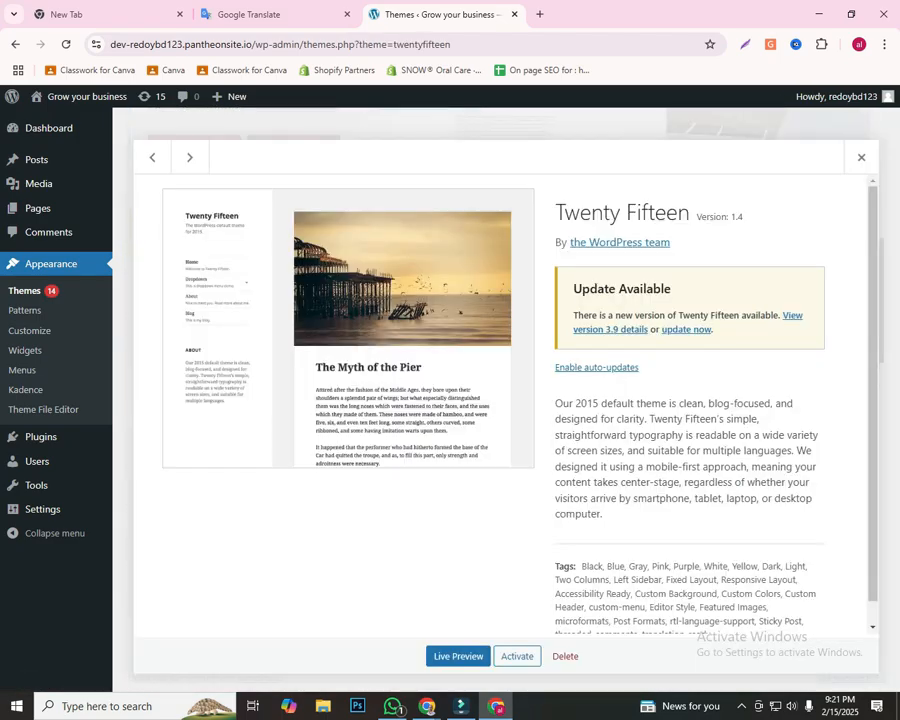
{"action": "left_click", "coordinate": [565, 656]}
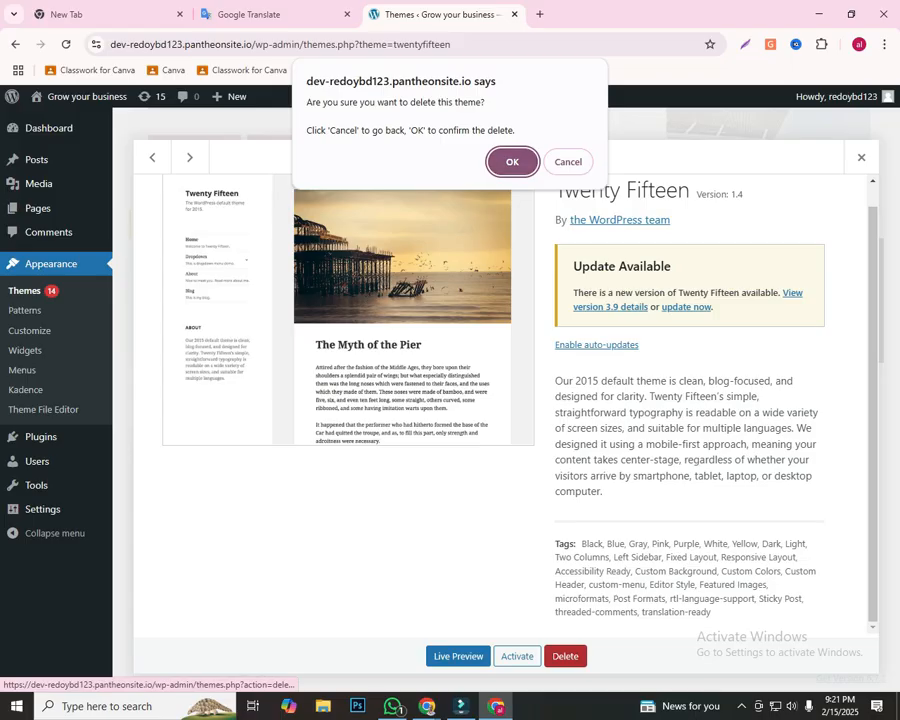
{"action": "key", "text": "Return"}
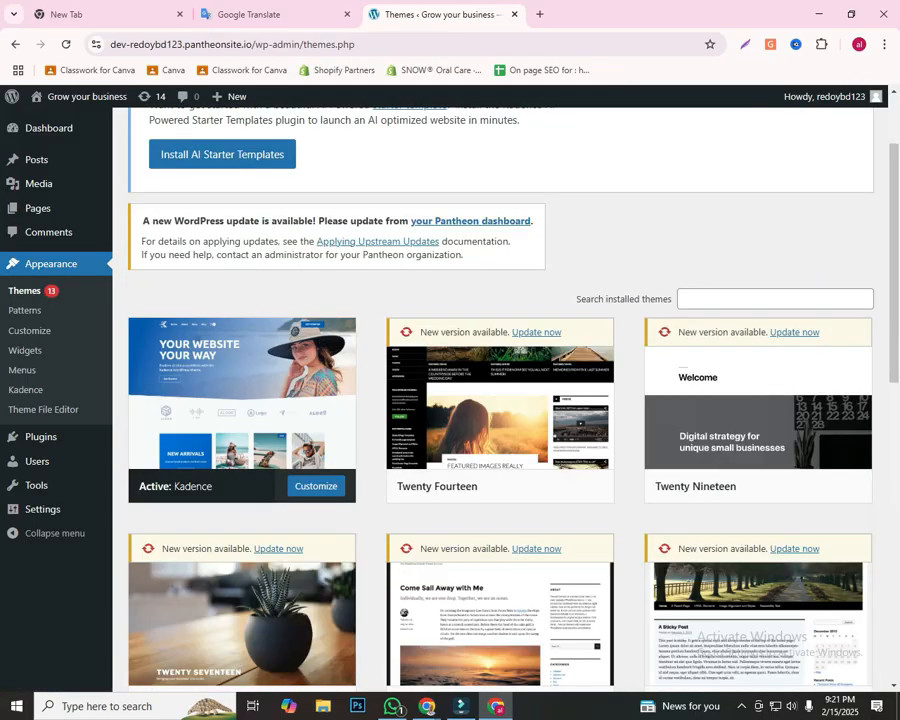
Step: Delete the Twenty Fourteen and Twenty Nineteen themes from their theme details, confirming each deletion
{"action": "left_click", "coordinate": [499, 400]}
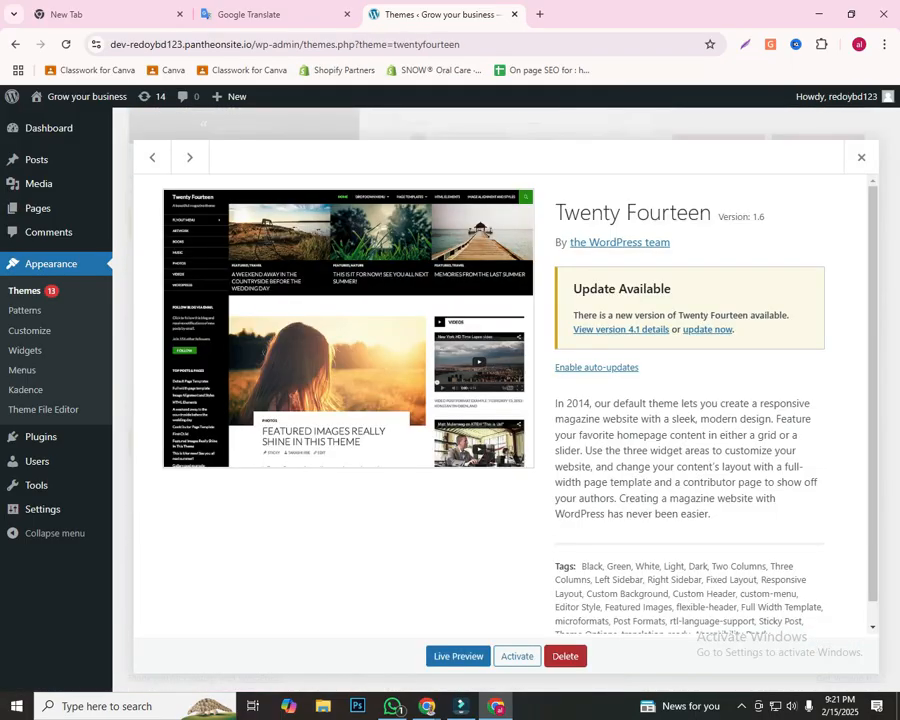
{"action": "left_click", "coordinate": [565, 656]}
{"action": "key", "text": "Return"}
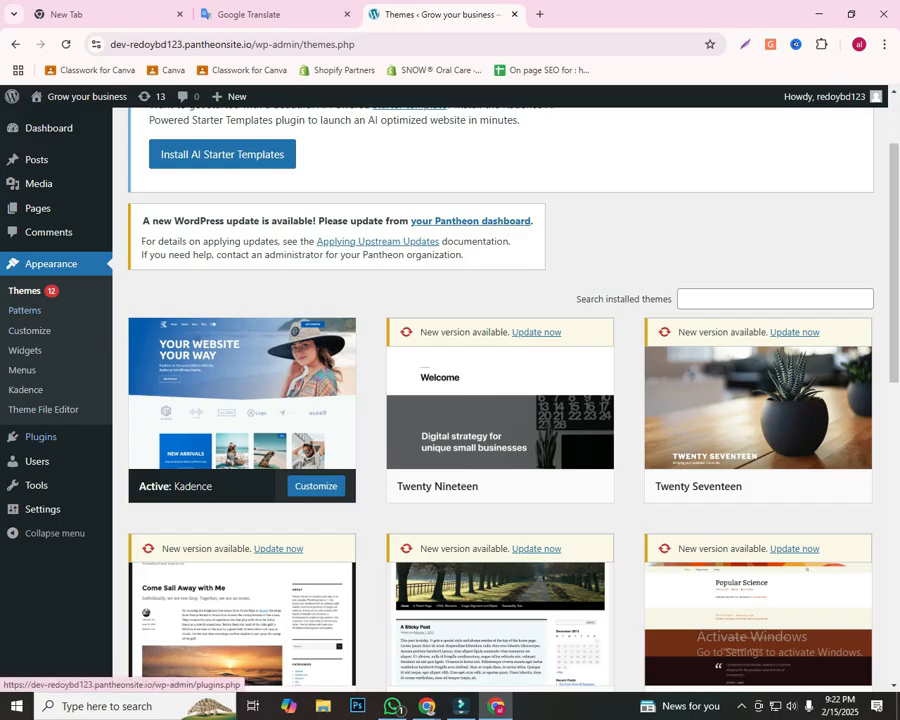
{"action": "left_click", "coordinate": [500, 400]}
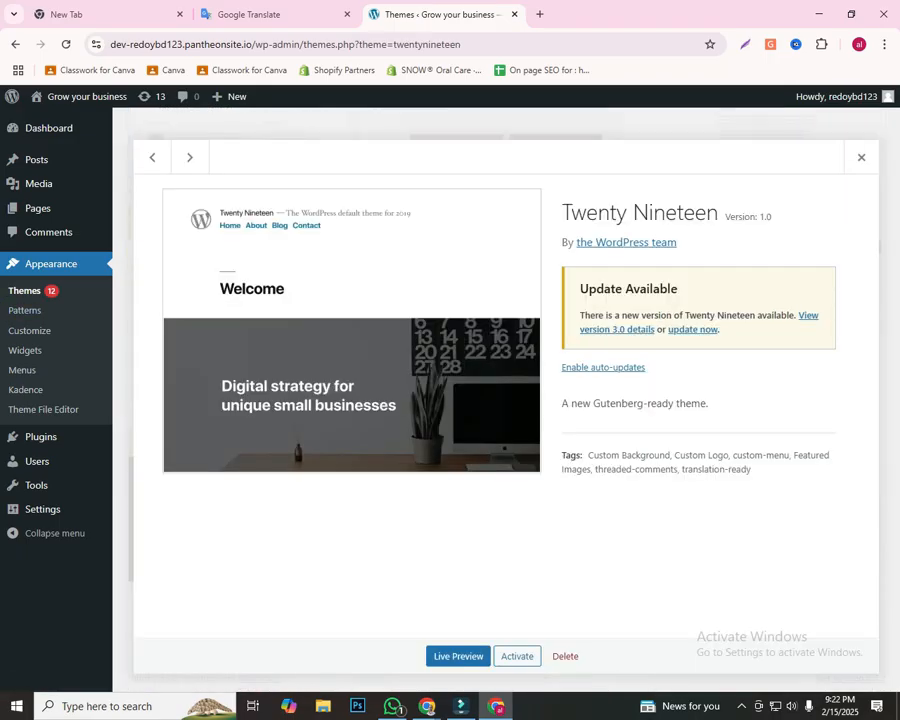
{"action": "left_click", "coordinate": [565, 656]}
{"action": "key", "text": "Return"}
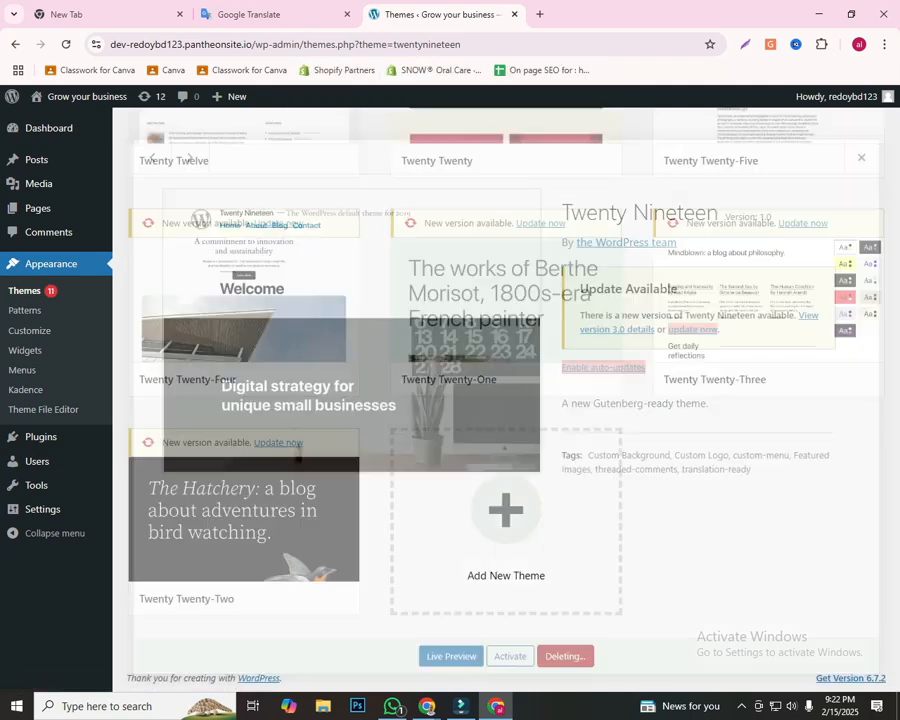
Step: Delete the Twenty Seventeen and Twenty Sixteen themes from the installed themes, confirming each removal
{"action": "left_click", "coordinate": [492, 400]}
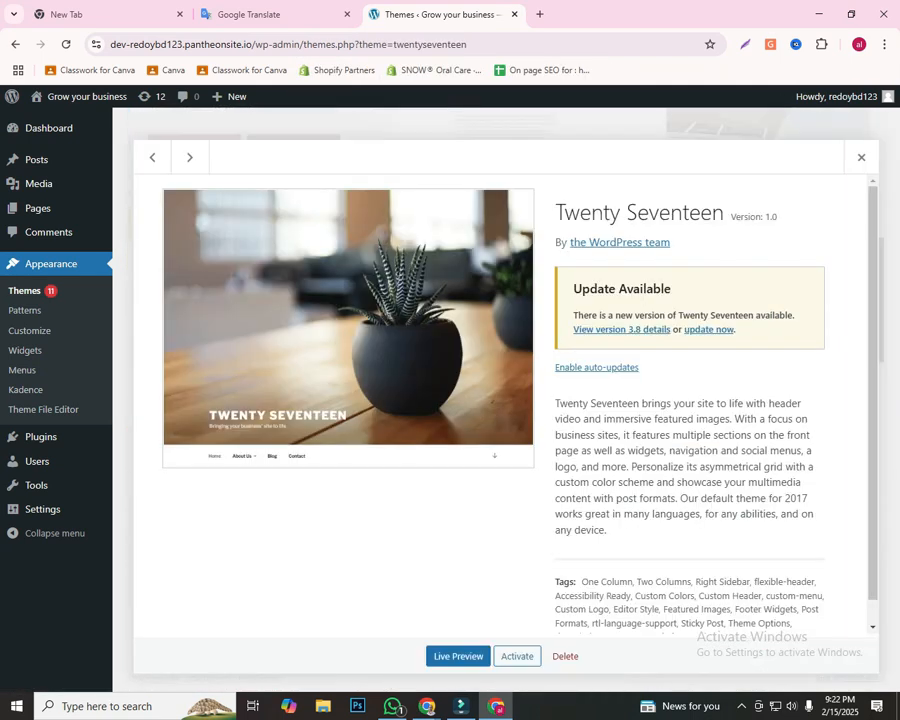
{"action": "left_click", "coordinate": [565, 656]}
{"action": "key", "text": "Return"}
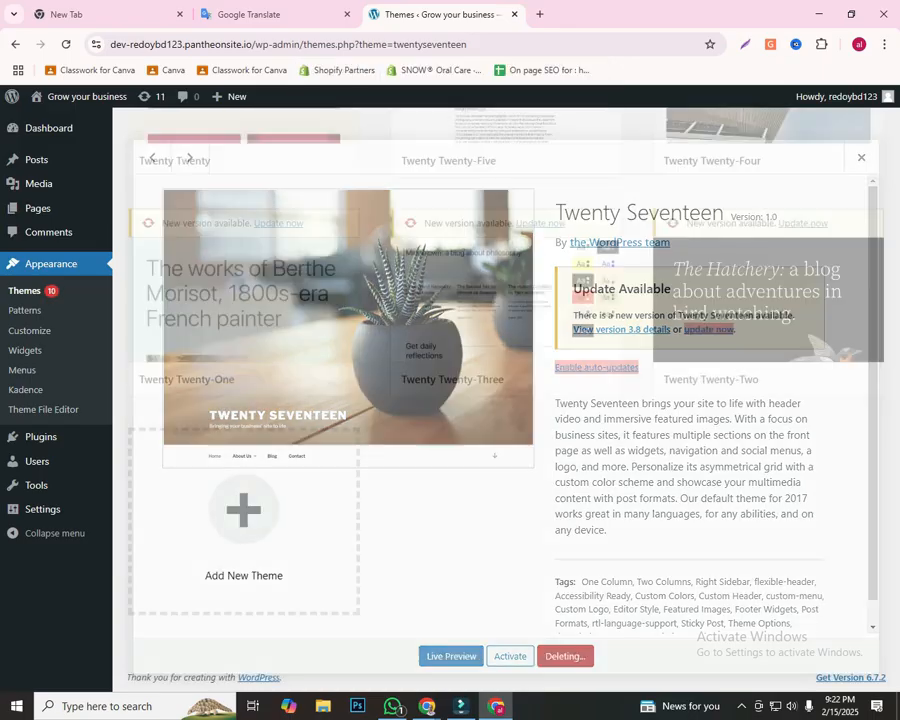
{"action": "left_click", "coordinate": [498, 400]}
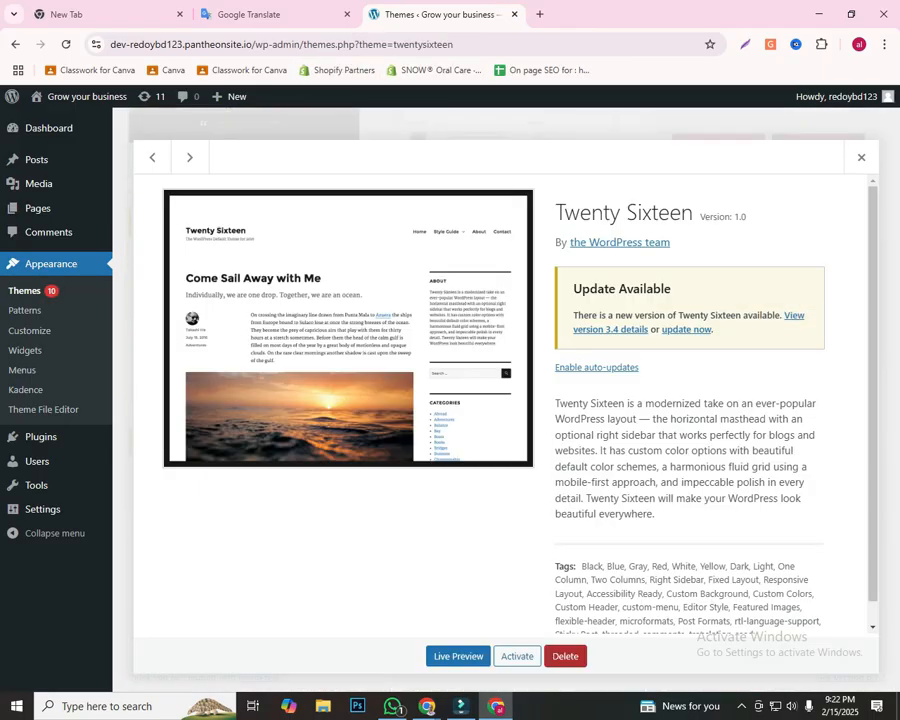
{"action": "left_click", "coordinate": [565, 656]}
{"action": "key", "text": "Return"}
Step: Update the Twenty Ten theme to its new version and delete it from its theme details
{"action": "left_click", "coordinate": [536, 332]}
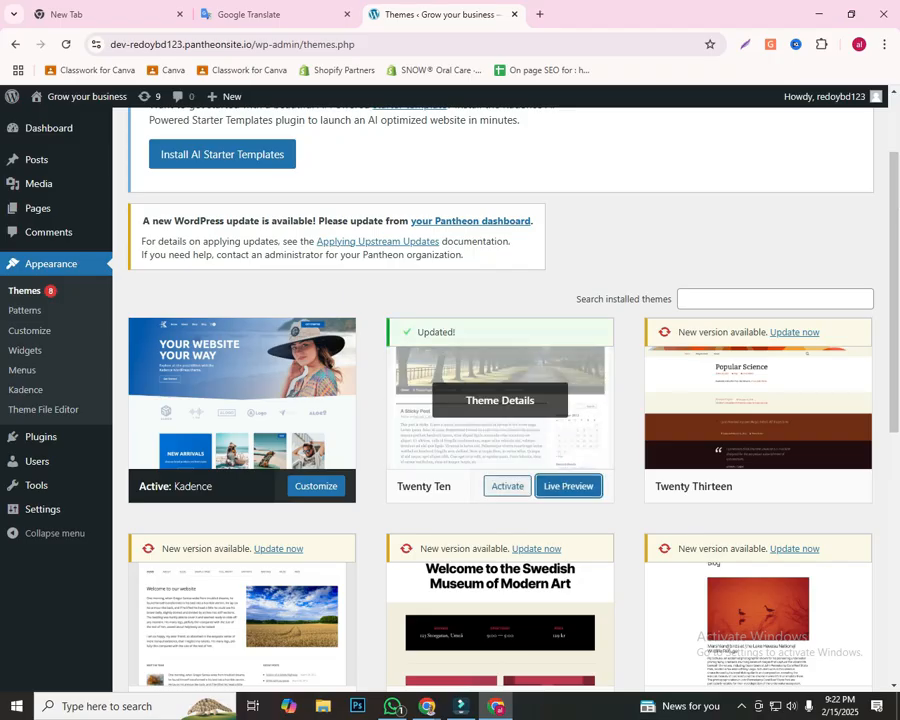
{"action": "left_click", "coordinate": [500, 400]}
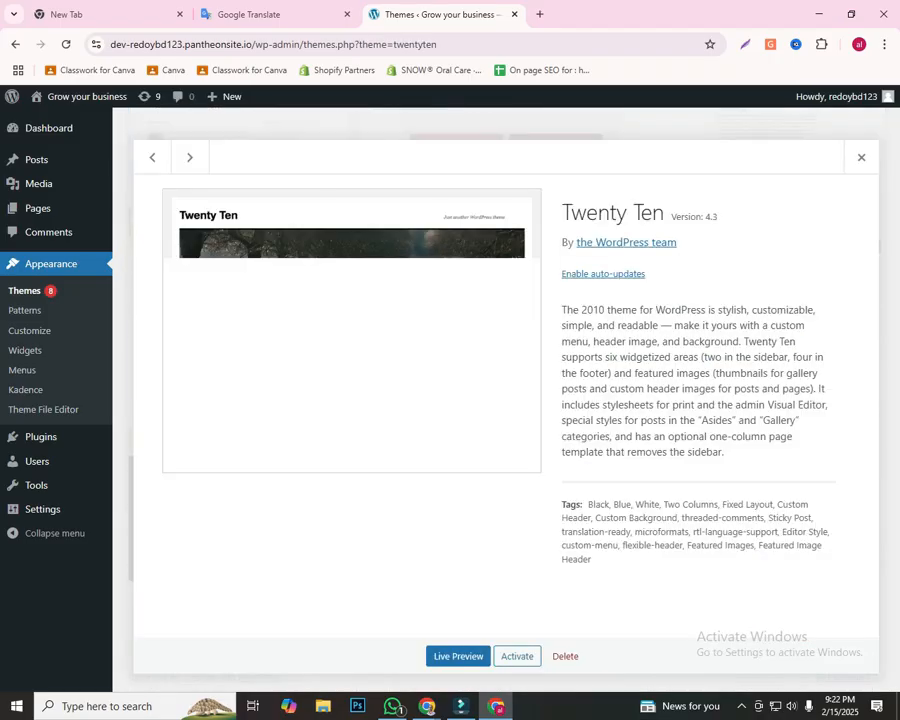
{"action": "left_click", "coordinate": [565, 656]}
{"action": "key", "text": "Return"}
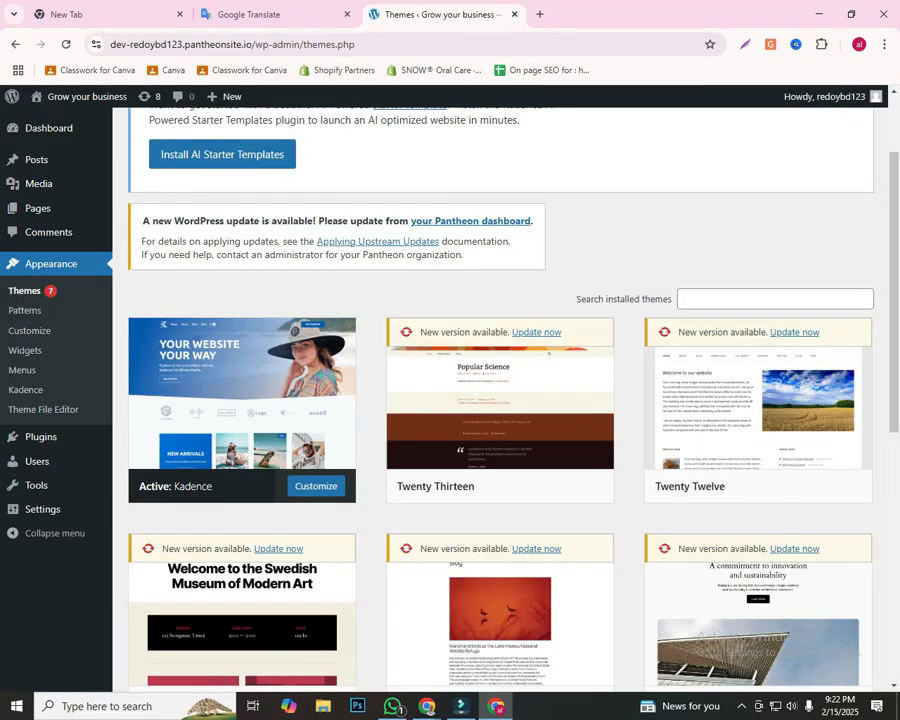
Step: Delete the Twenty Thirteen and Twenty Twenty-Three themes through their details views
{"action": "left_click", "coordinate": [500, 400]}
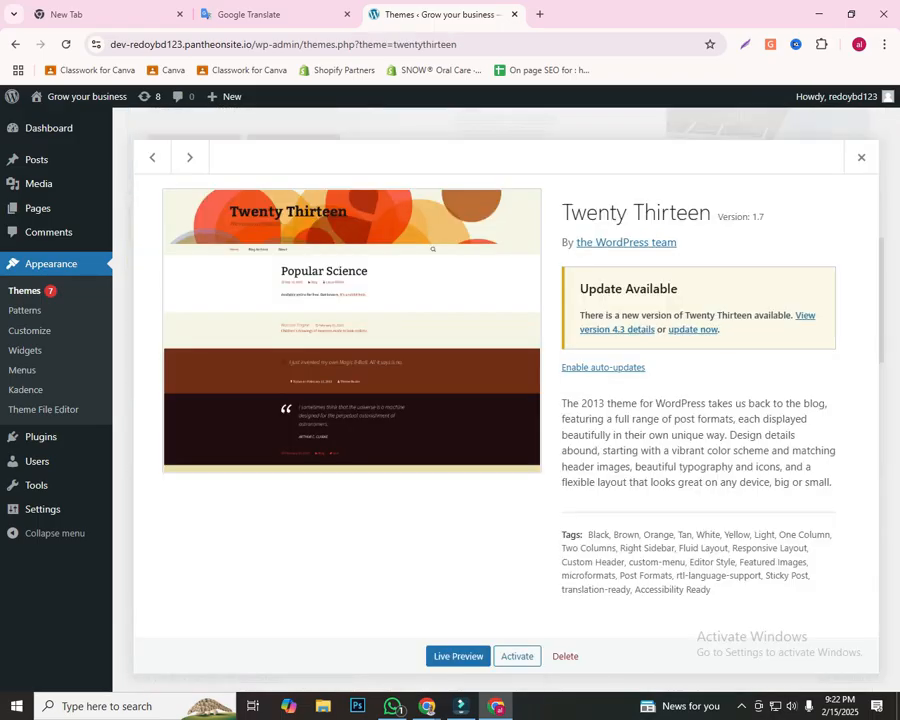
{"action": "left_click", "coordinate": [565, 656]}
{"action": "key", "text": "Return"}
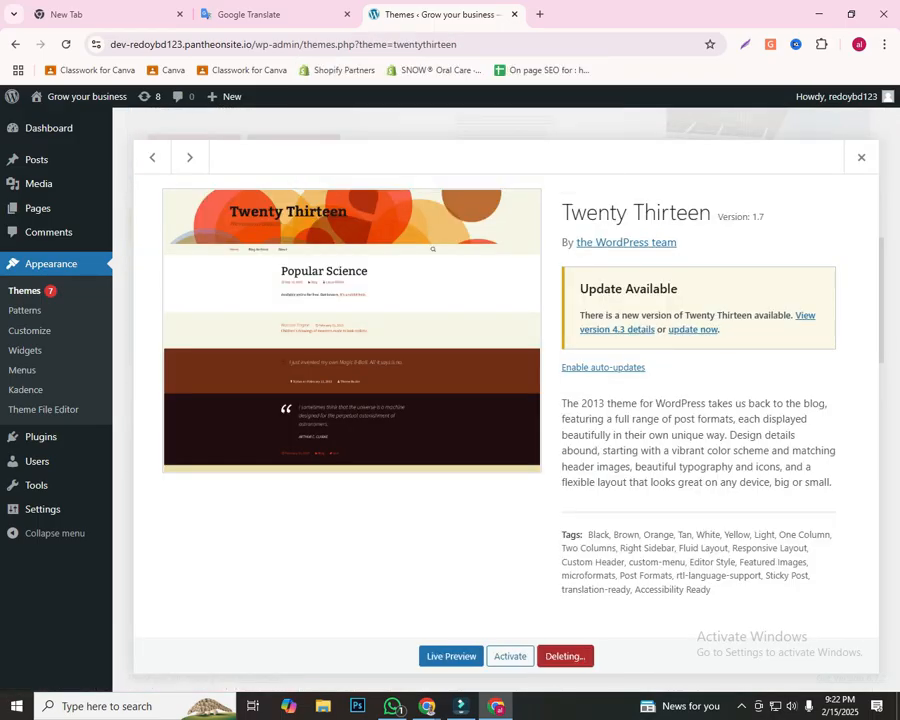
{"action": "scroll", "coordinate": [500, 480], "scroll_direction": "down", "scroll_amount": 3}
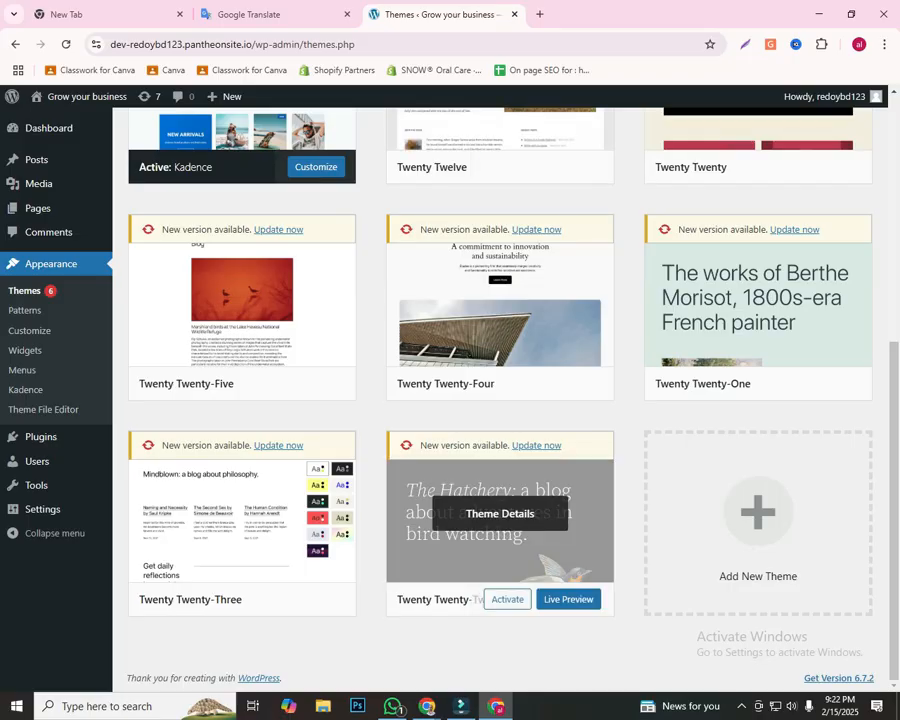
{"action": "left_click", "coordinate": [242, 513]}
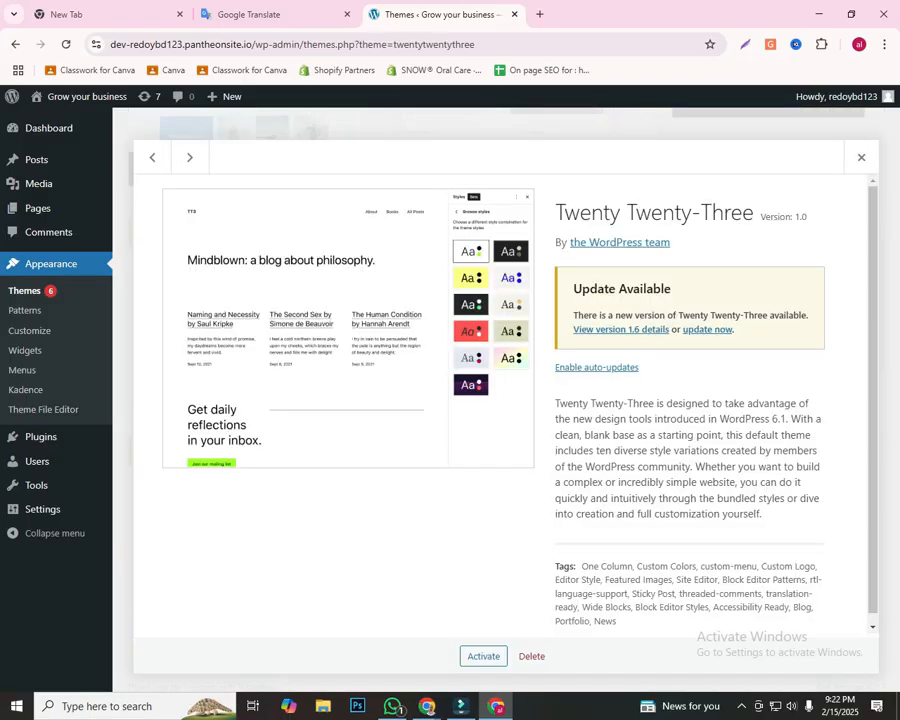
{"action": "left_click", "coordinate": [531, 656]}
{"action": "key", "text": "Return"}
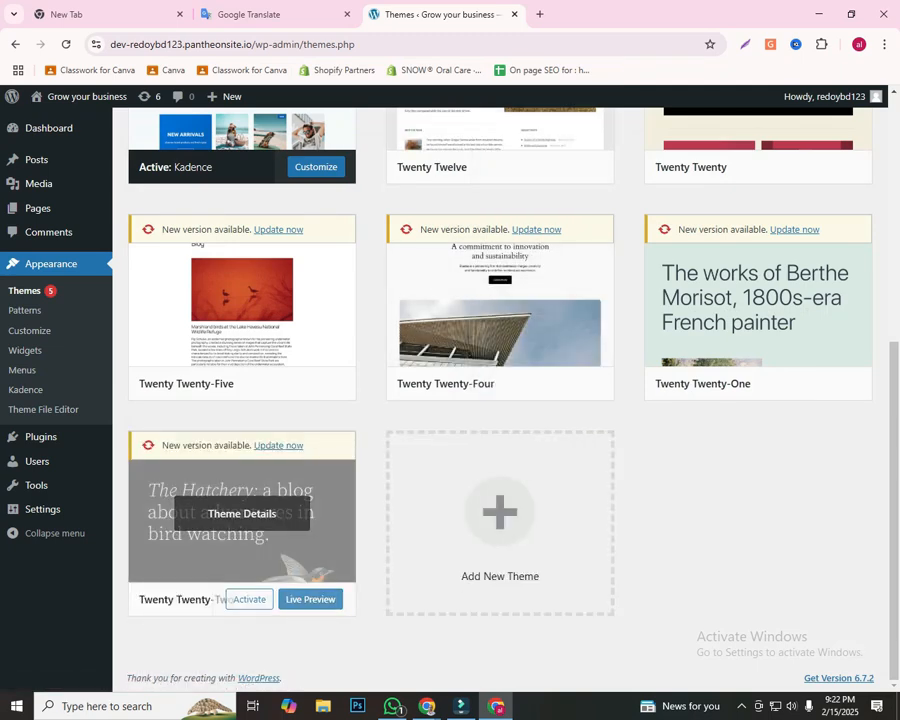
Step: Delete the Twenty Twenty-Two and Twenty Twenty-Four themes, confirming both deletions
{"action": "left_click", "coordinate": [242, 513]}
{"action": "left_click", "coordinate": [531, 656]}
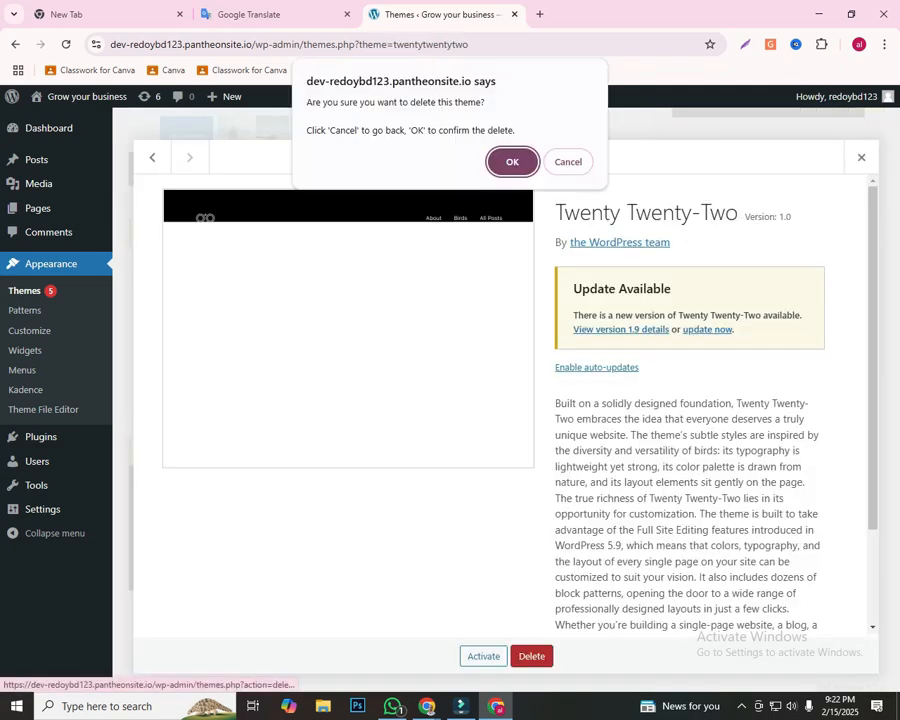
{"action": "key", "text": "Return"}
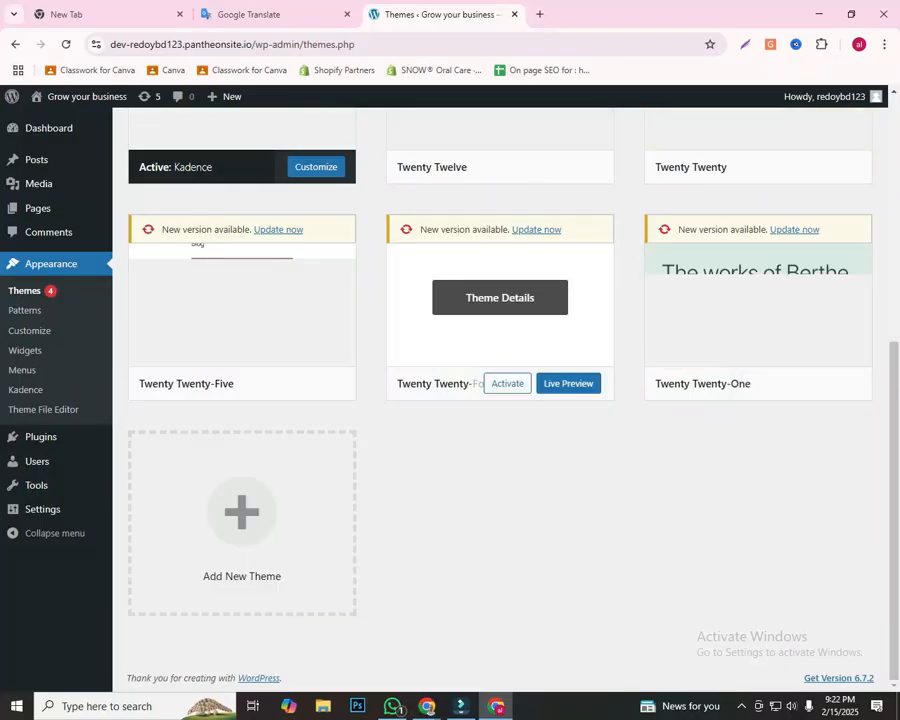
{"action": "left_click", "coordinate": [500, 297]}
{"action": "left_click", "coordinate": [531, 656]}
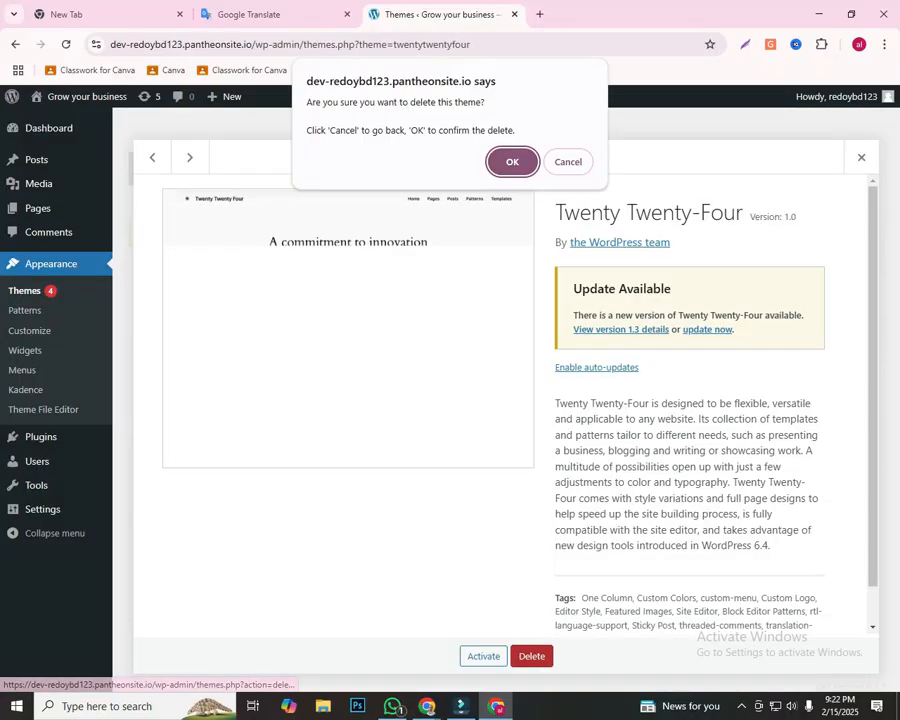
{"action": "key", "text": "Return"}
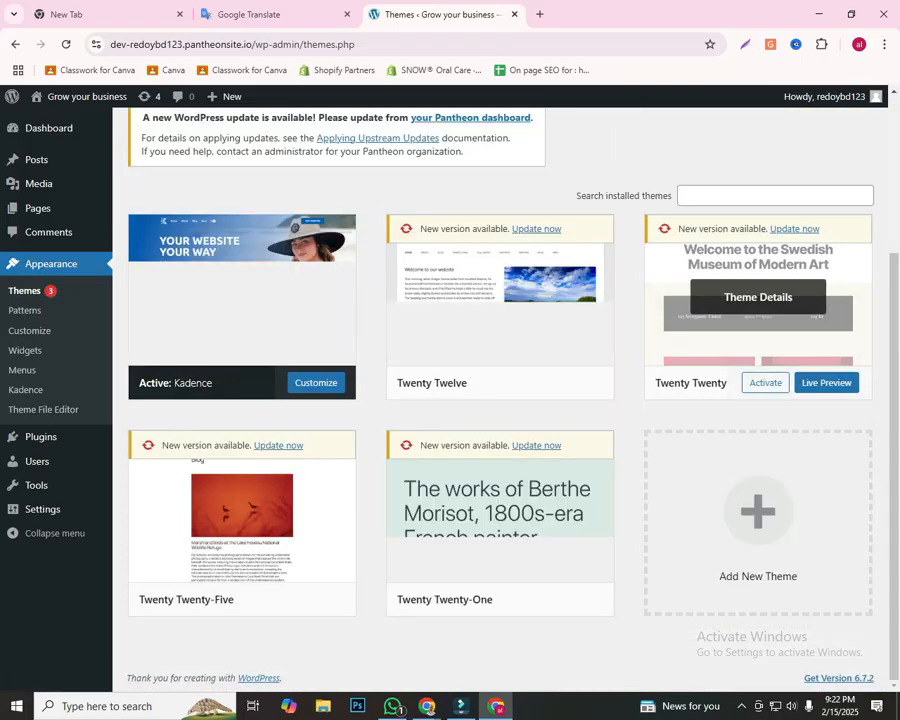
Step: Delete the Twenty Twenty and Twenty Twelve themes from their theme details
{"action": "left_click", "coordinate": [758, 297]}
{"action": "left_click", "coordinate": [565, 656]}
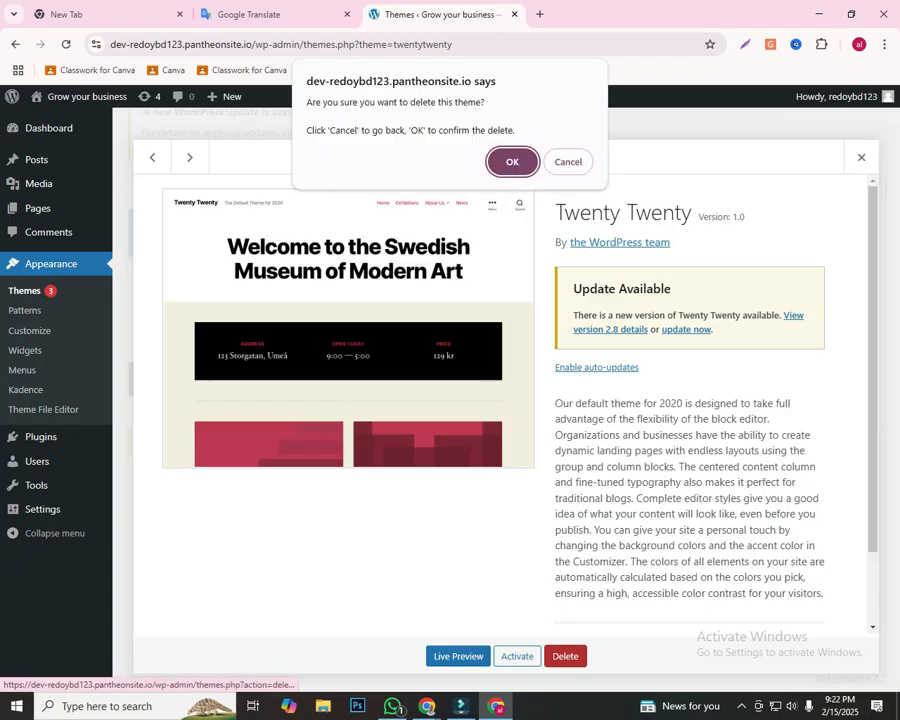
{"action": "key", "text": "Return"}
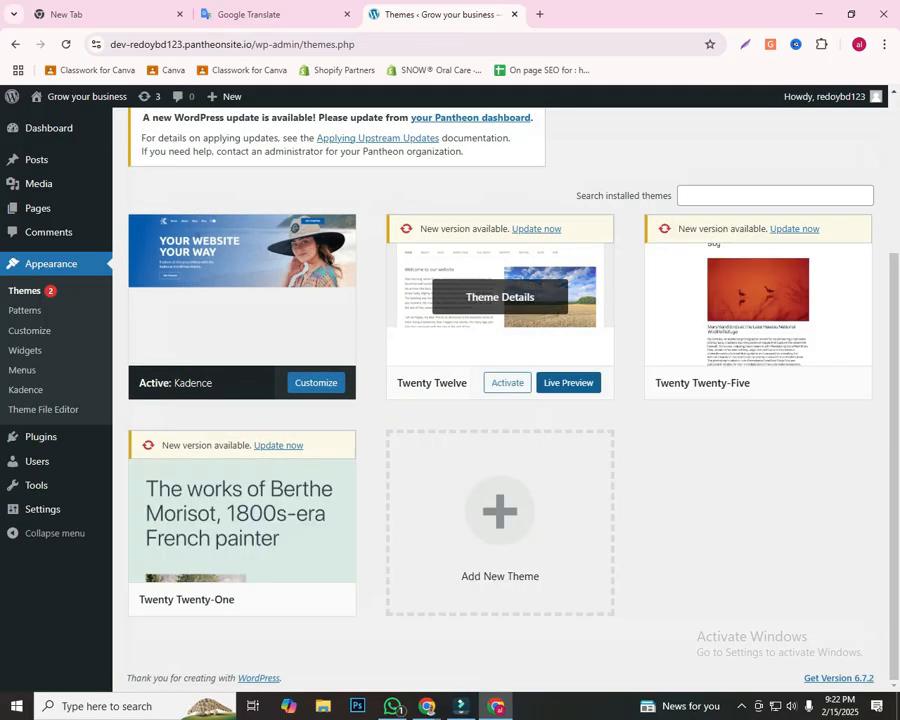
{"action": "left_click", "coordinate": [500, 297]}
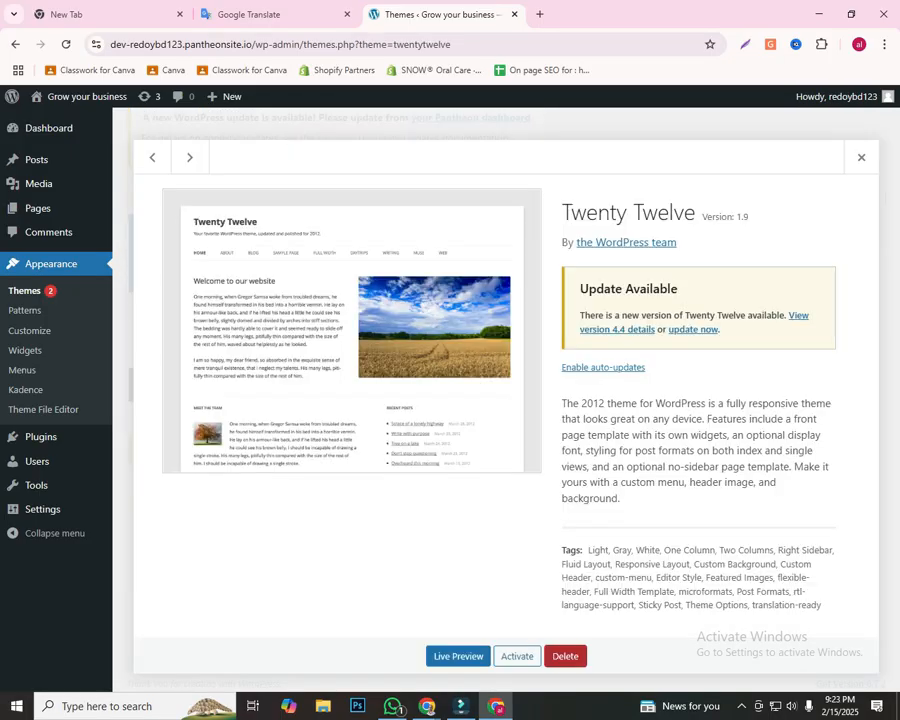
{"action": "left_click", "coordinate": [565, 656]}
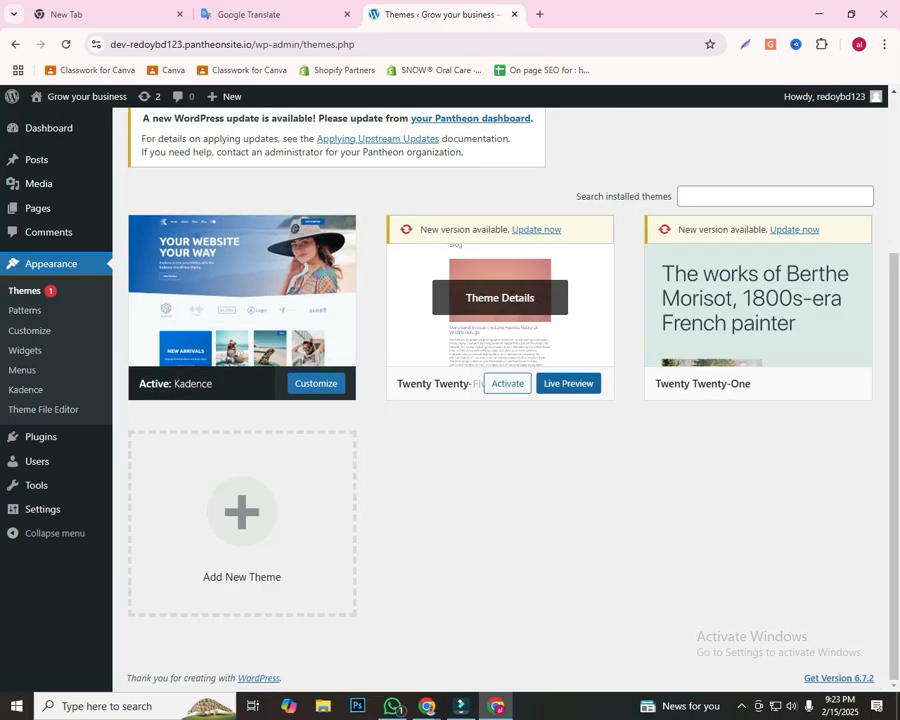
Step: Delete the Twenty Twenty-One and Twenty Twenty-Five themes, leaving the active Kadence theme installed
{"action": "left_click", "coordinate": [745, 298]}
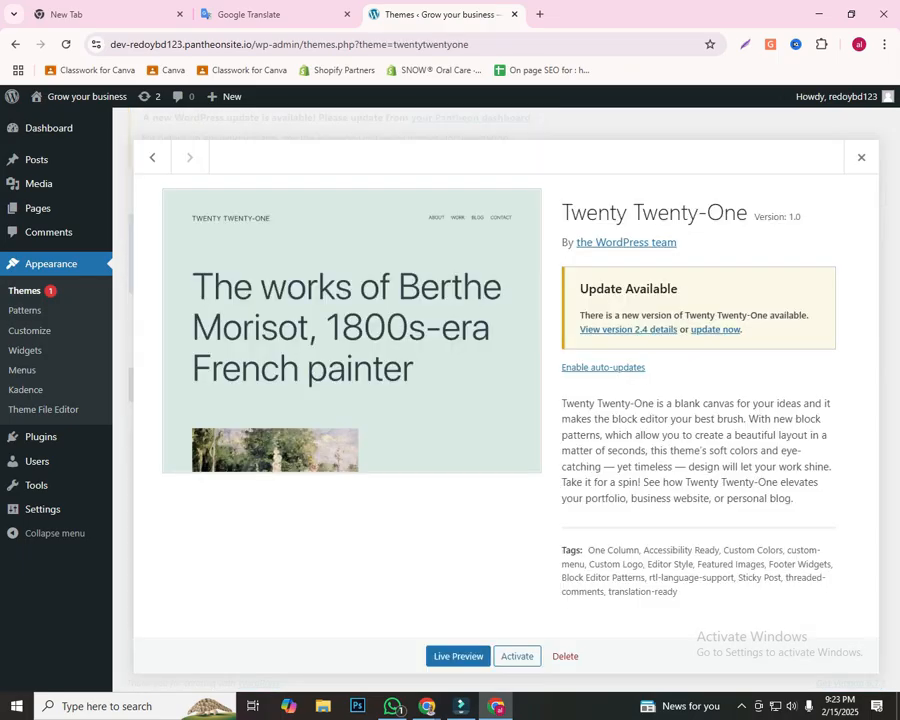
{"action": "left_click", "coordinate": [565, 656]}
{"action": "key", "text": "Return"}
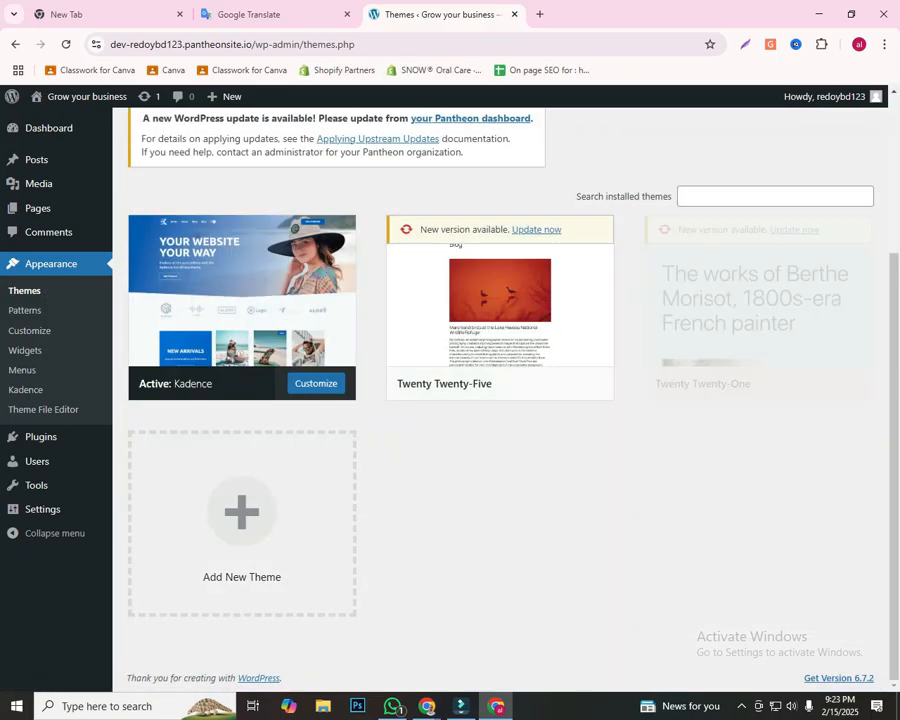
{"action": "left_click", "coordinate": [498, 510]}
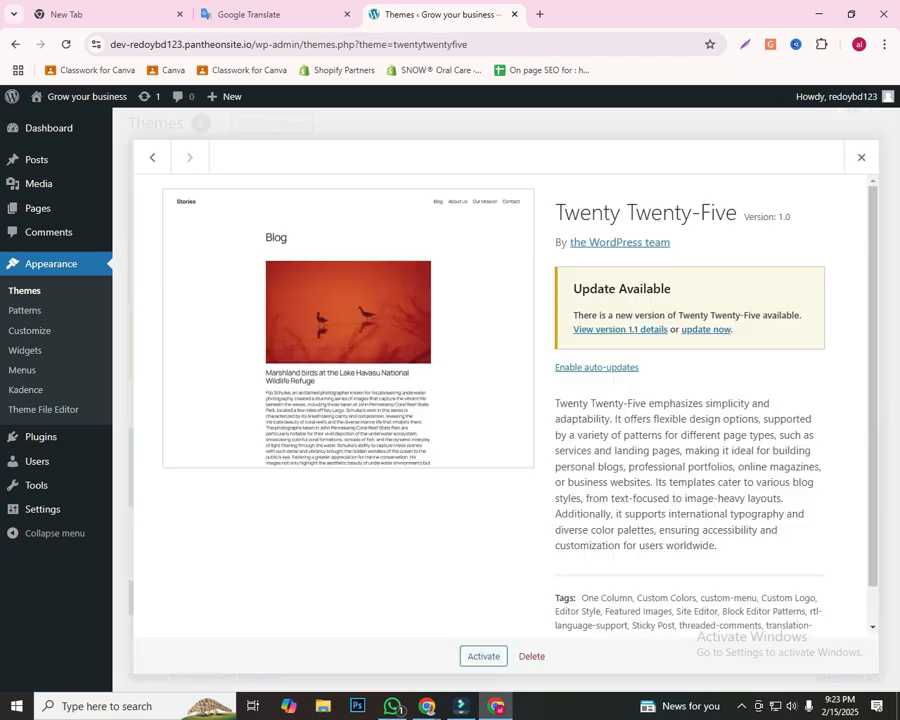
{"action": "left_click", "coordinate": [532, 656]}
{"action": "key", "text": "Return"}
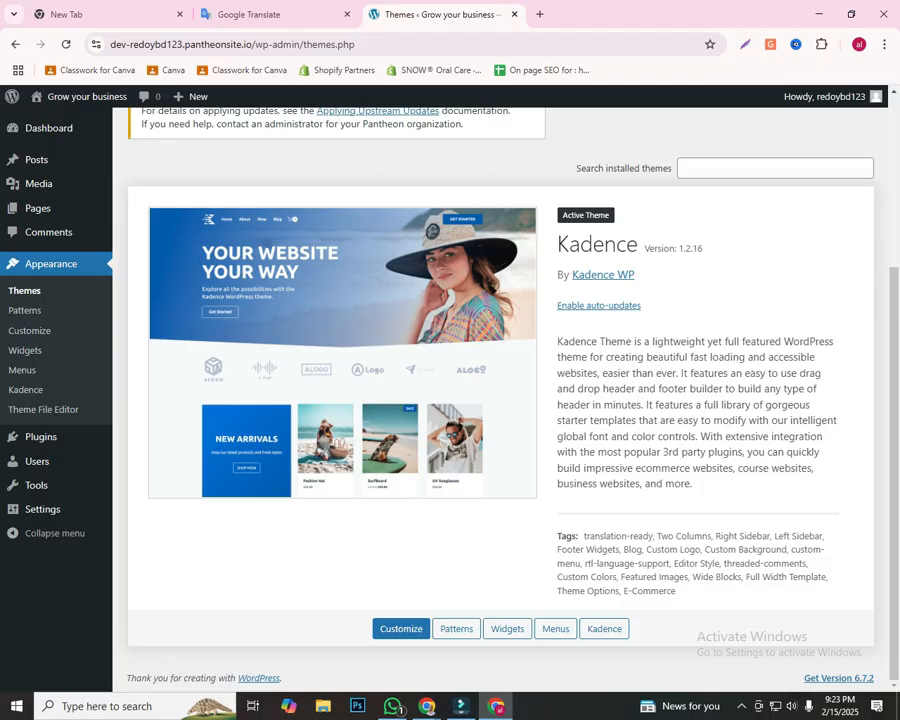
Step: Reload the installed themes page and examine the active Kadence theme's details and the notices above them
{"action": "scroll", "coordinate": [340, 443], "scroll_direction": "up", "scroll_amount": 4}
{"action": "scroll", "coordinate": [376, 410], "scroll_direction": "down", "scroll_amount": 3}
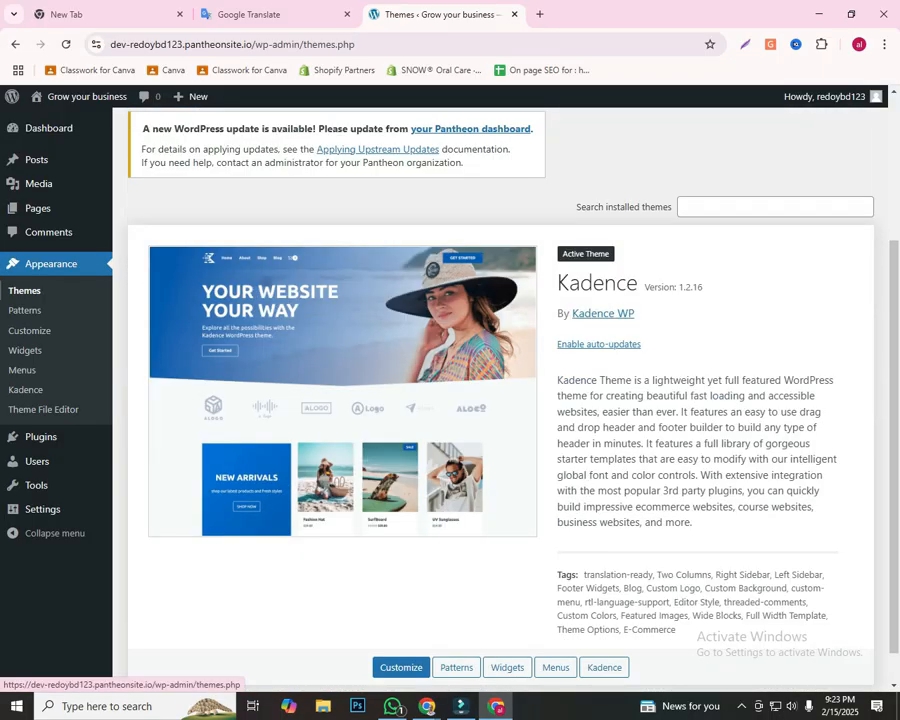
{"action": "left_click", "coordinate": [25, 291]}
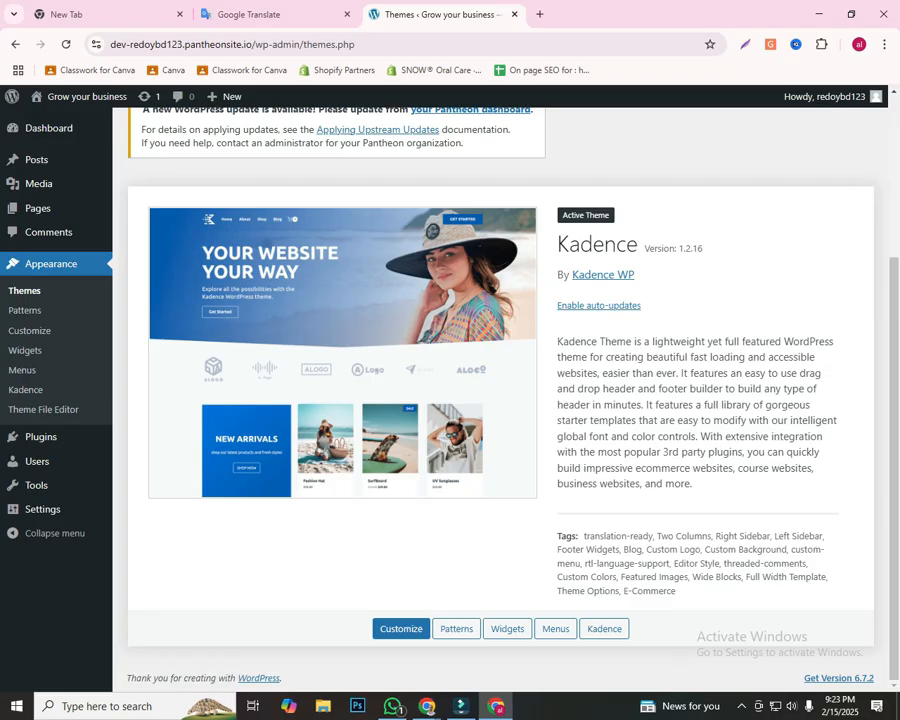
{"action": "scroll", "coordinate": [340, 443], "scroll_direction": "up", "scroll_amount": 3}
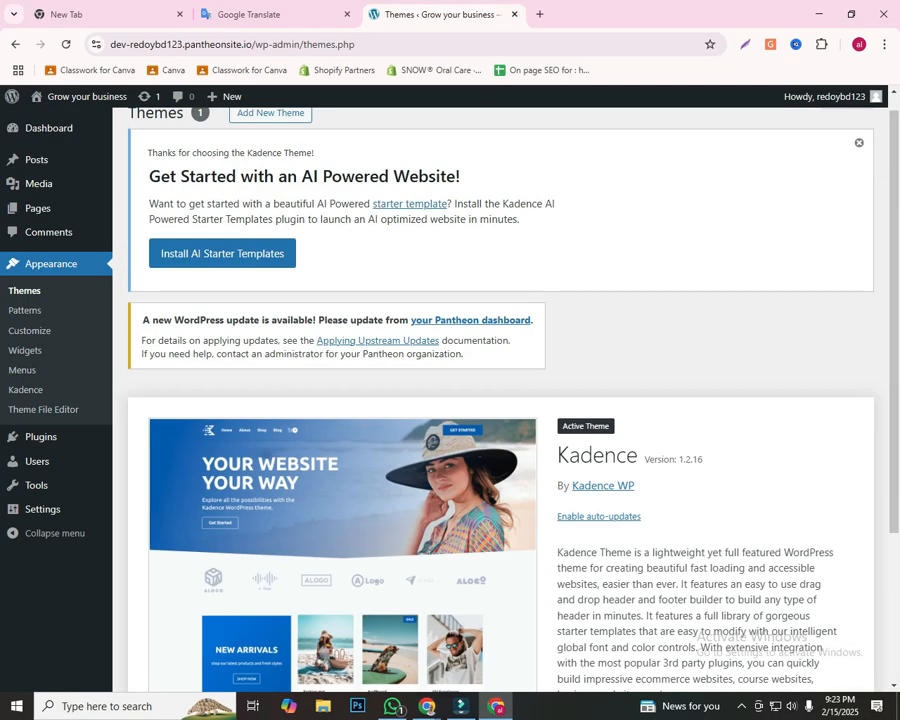
{"action": "scroll", "coordinate": [500, 400], "scroll_direction": "up", "scroll_amount": 1}
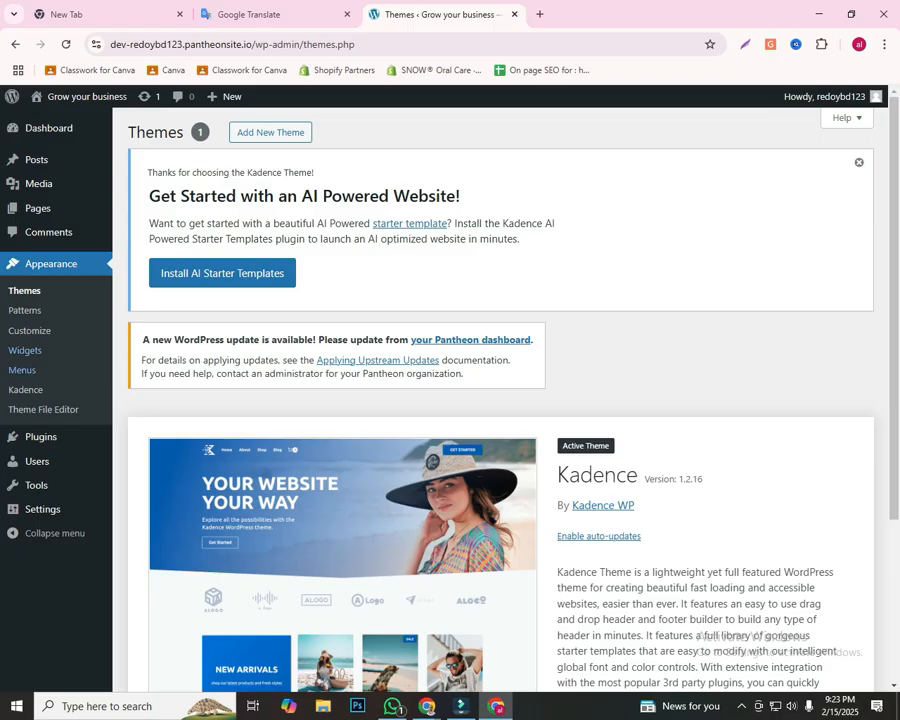
{"action": "scroll", "coordinate": [500, 450], "scroll_direction": "down", "scroll_amount": 2}
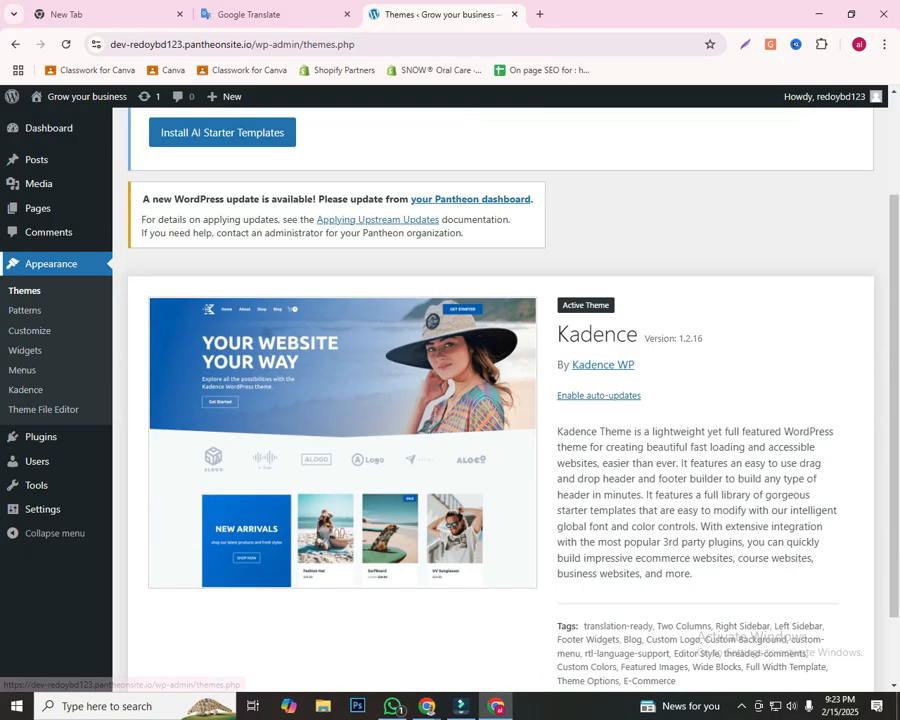
{"action": "left_click", "coordinate": [25, 291]}
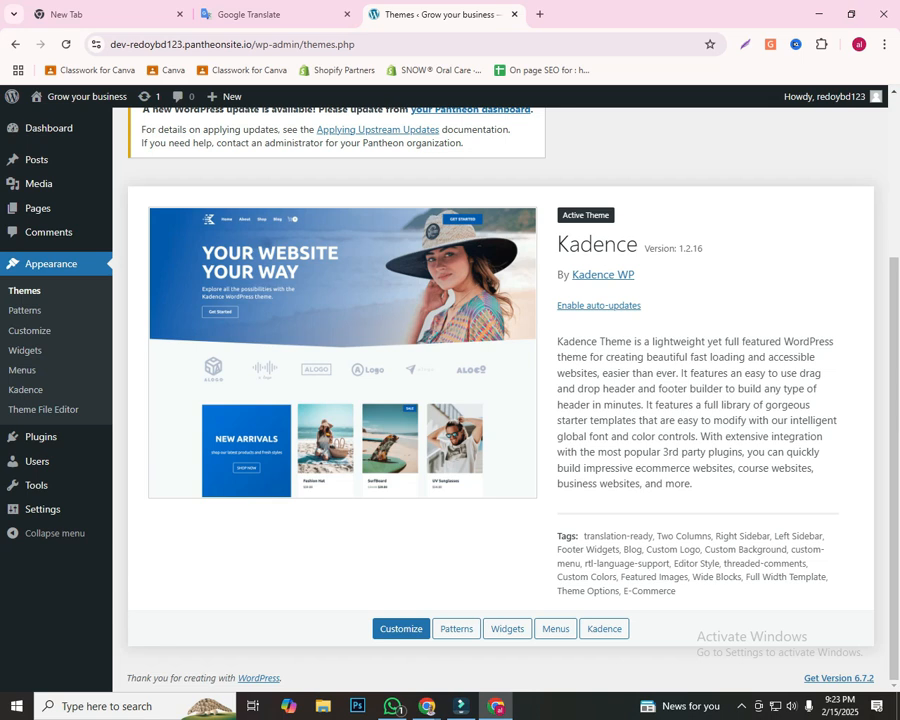
{"action": "scroll", "coordinate": [500, 400], "scroll_direction": "up", "scroll_amount": 2}
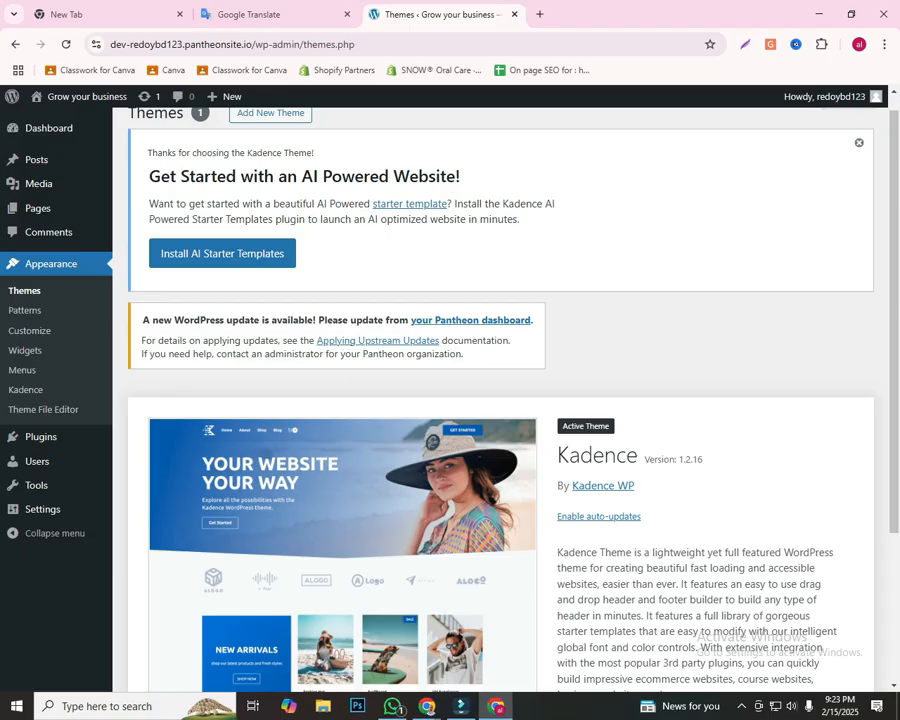
{"action": "left_click", "coordinate": [24, 291]}
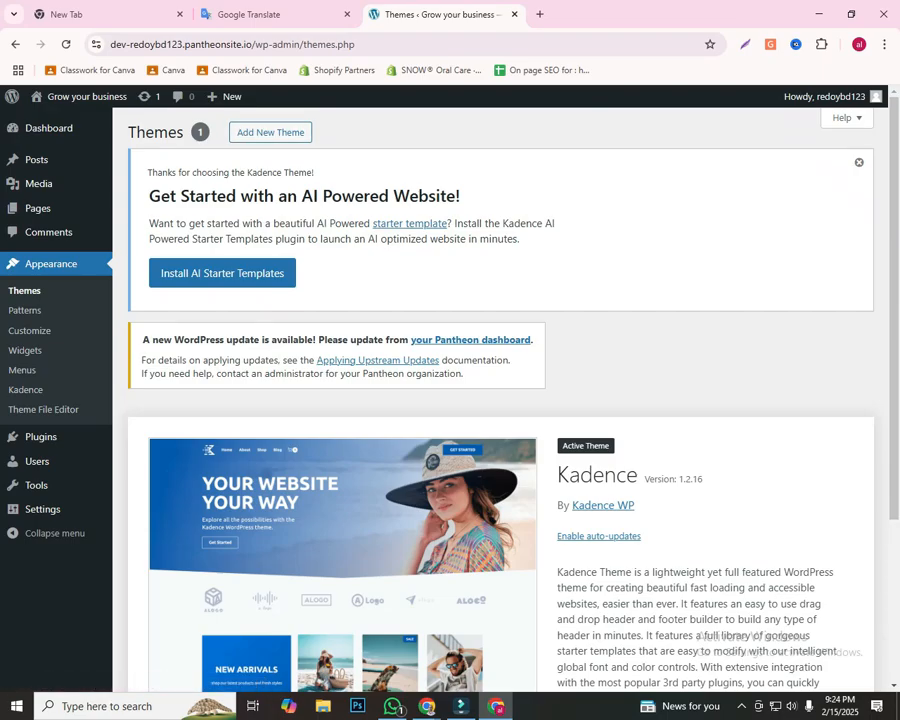
Step: Open the page for adding new themes and look through the popular themes on offer
{"action": "left_click", "coordinate": [270, 132]}
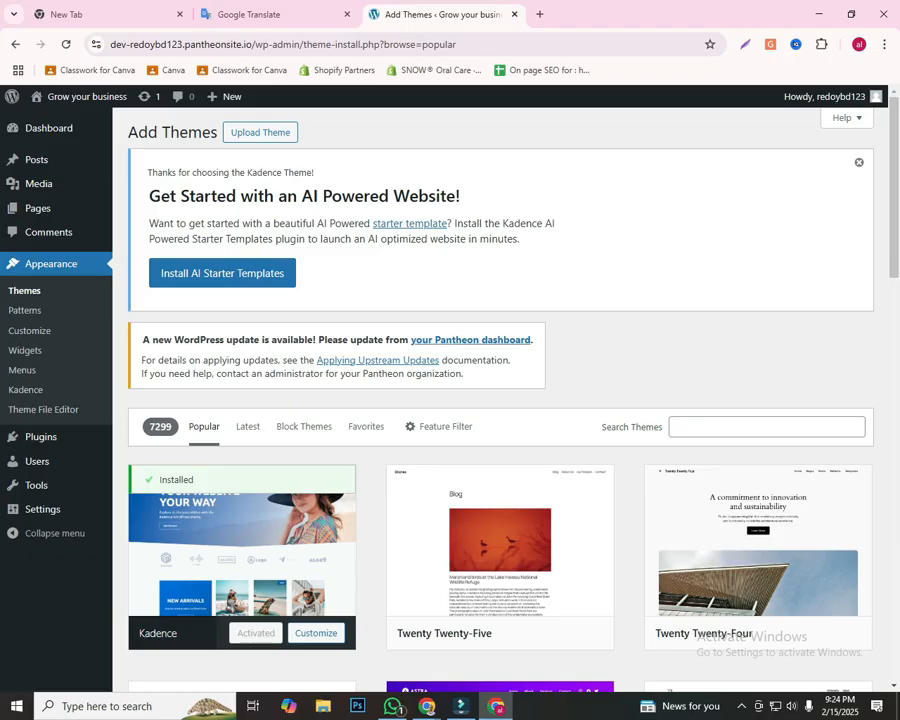
{"action": "scroll", "coordinate": [506, 400], "scroll_direction": "down", "scroll_amount": 10}
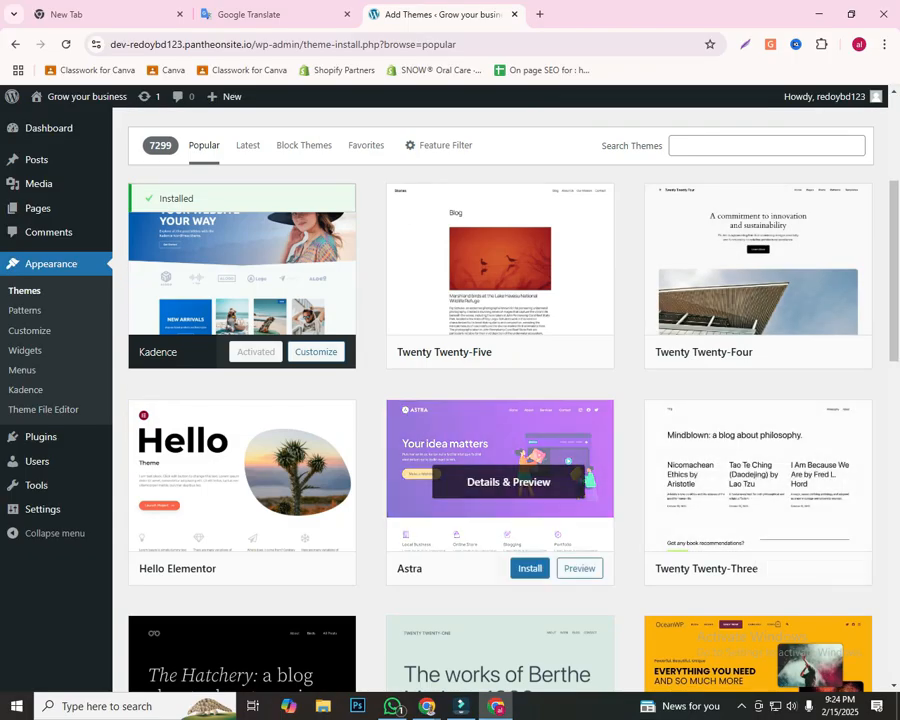
{"action": "scroll", "coordinate": [506, 400], "scroll_direction": "down", "scroll_amount": 16}
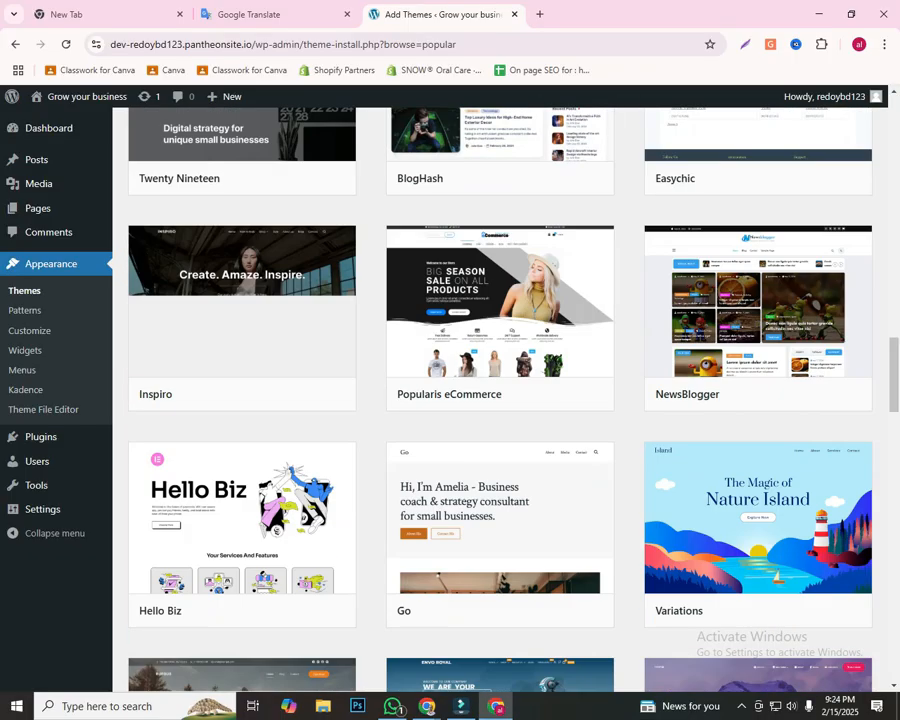
{"action": "scroll", "coordinate": [506, 400], "scroll_direction": "up", "scroll_amount": 7}
{"action": "scroll", "coordinate": [506, 400], "scroll_direction": "up", "scroll_amount": 20}
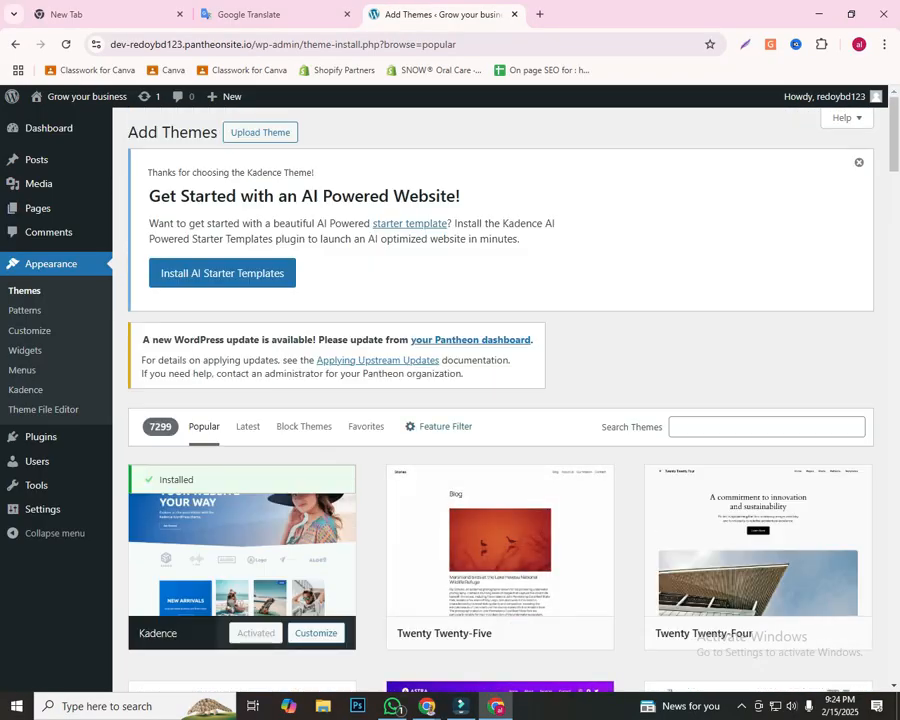
Step: Outline the theme catalogue and its search field with red rectangles on a screen capture, and close the capture
{"action": "left_click", "coordinate": [686, 424]}
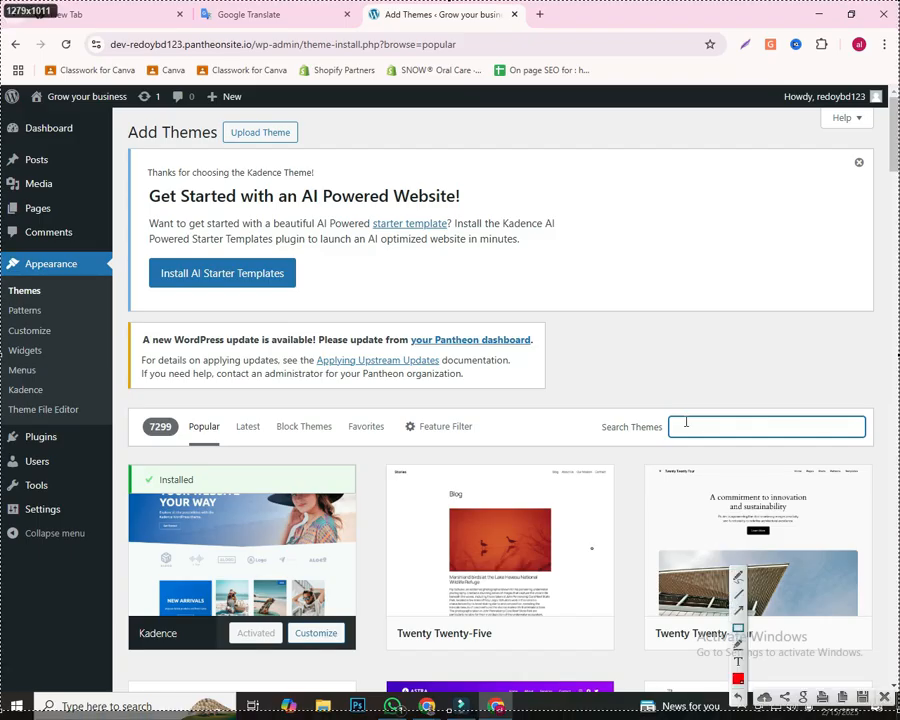
{"action": "mouse_move", "coordinate": [130, 391]}
{"action": "left_mouse_down"}
{"action": "mouse_move", "coordinate": [791, 589]}
{"action": "mouse_move", "coordinate": [897, 709]}
{"action": "mouse_move", "coordinate": [898, 686]}
{"action": "left_mouse_up"}
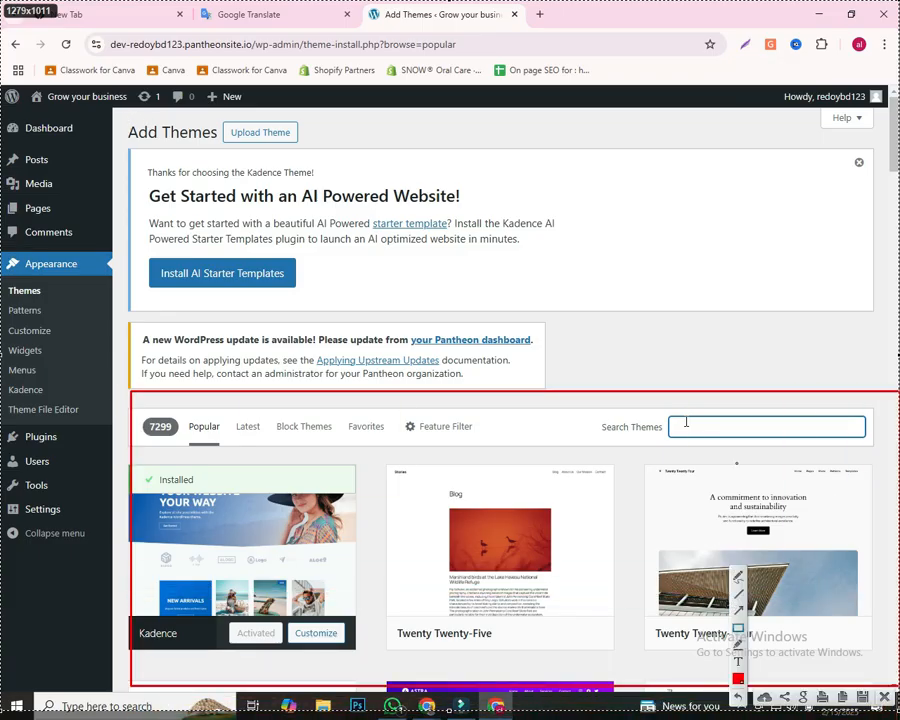
{"action": "mouse_move", "coordinate": [654, 407]}
{"action": "left_mouse_down"}
{"action": "mouse_move", "coordinate": [818, 446]}
{"action": "mouse_move", "coordinate": [876, 447]}
{"action": "left_mouse_up"}
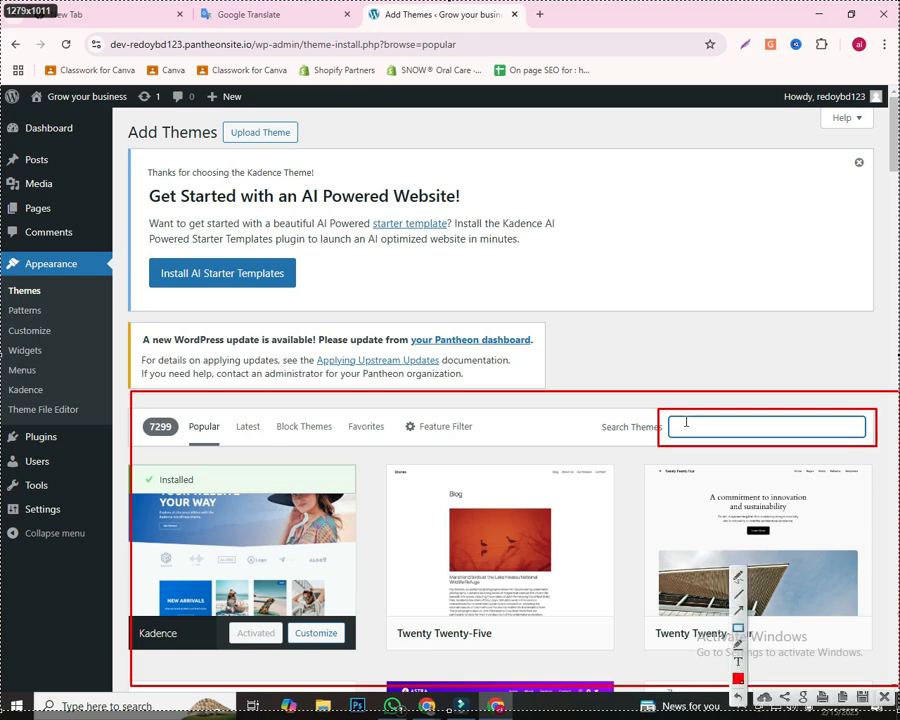
{"action": "left_click", "coordinate": [883, 697]}
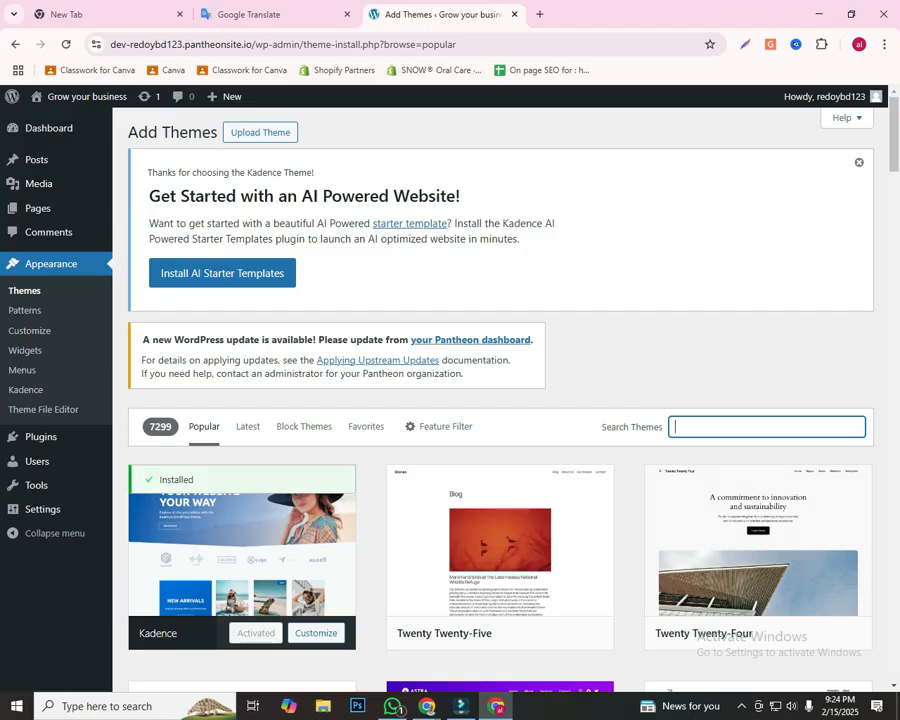
Step: Search the theme catalogue for "business consult"
{"action": "type", "text": "business "}
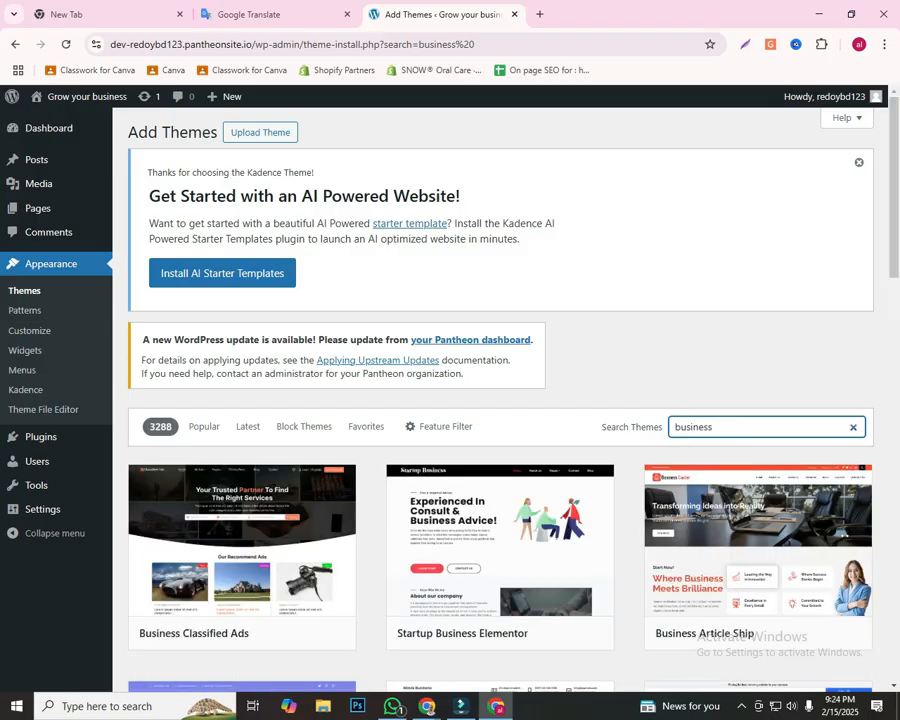
{"action": "type", "text": "consult"}
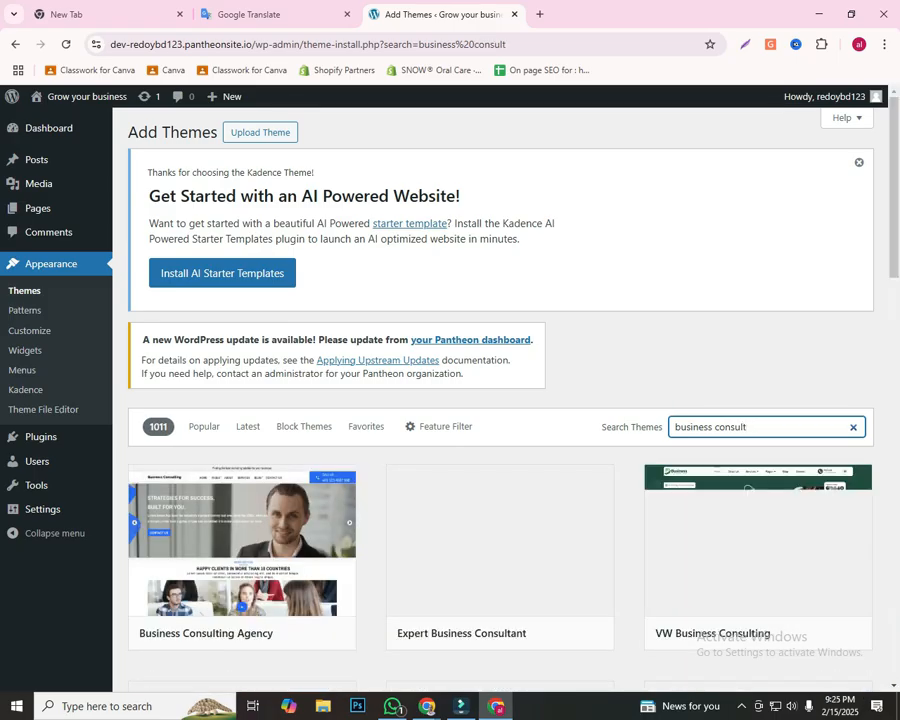
Step: Look through the theme search results and compare the business consulting designs, including the Business Consult theme
{"action": "scroll", "coordinate": [500, 400], "scroll_direction": "down", "scroll_amount": 1}
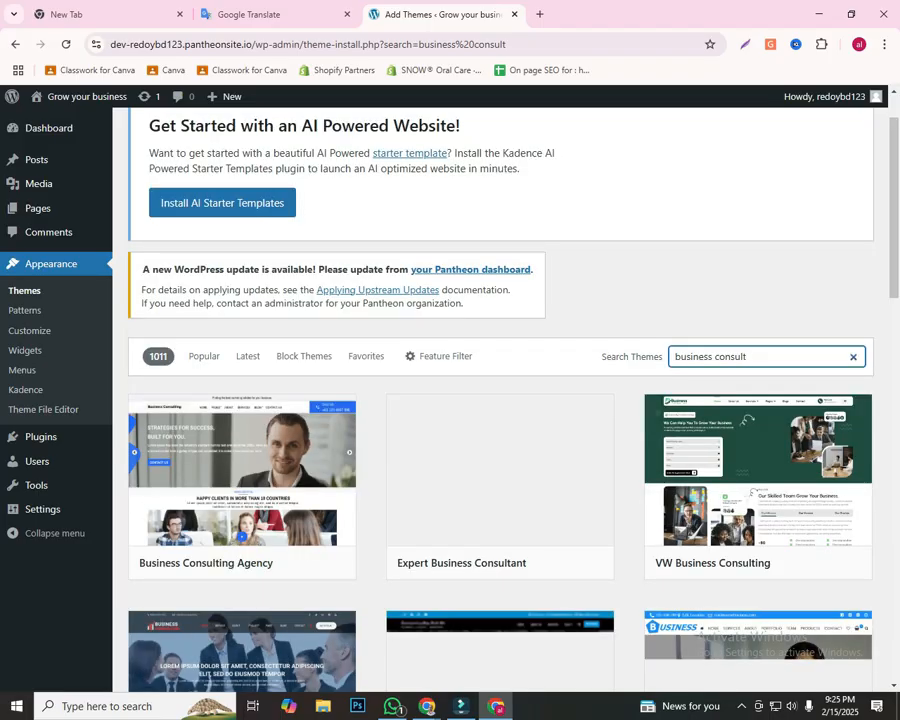
{"action": "scroll", "coordinate": [500, 440], "scroll_direction": "down", "scroll_amount": 1}
{"action": "scroll", "coordinate": [500, 420], "scroll_direction": "down", "scroll_amount": 2}
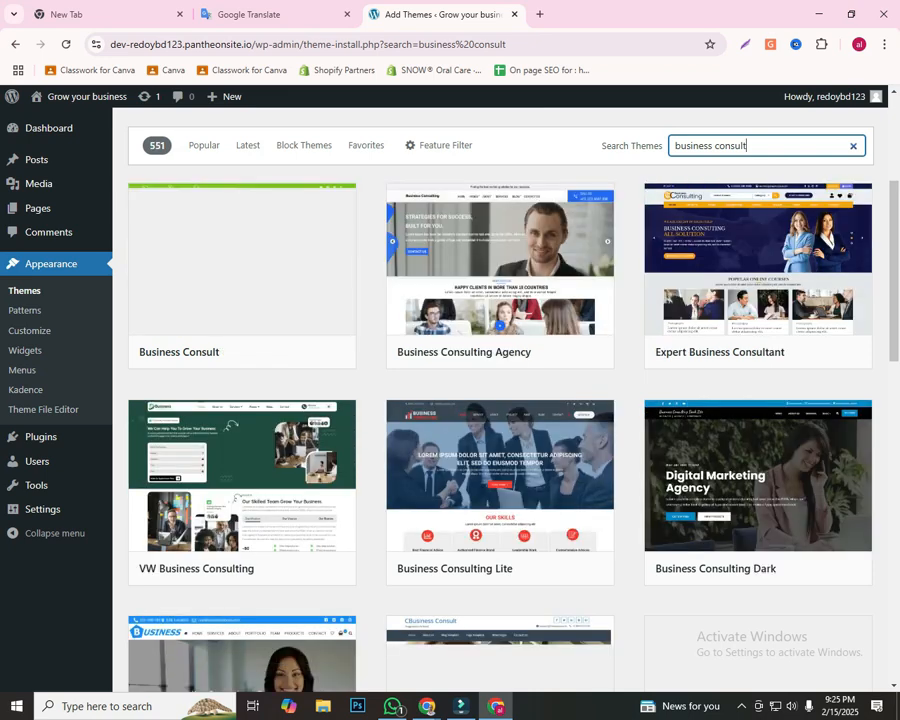
{"action": "scroll", "coordinate": [500, 400], "scroll_direction": "down", "scroll_amount": 2}
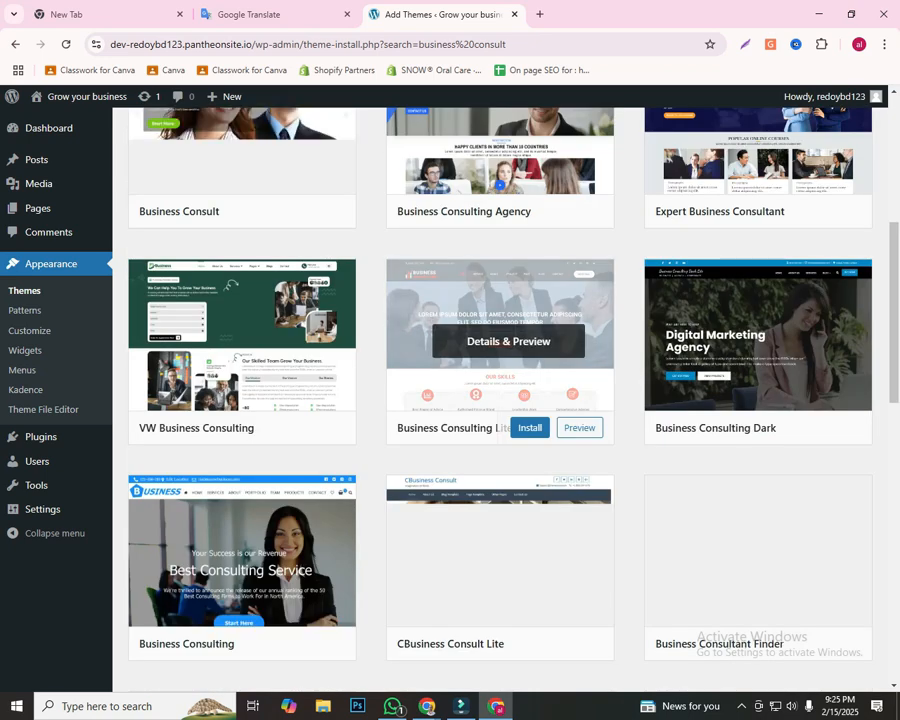
{"action": "scroll", "coordinate": [500, 320], "scroll_direction": "down", "scroll_amount": 1}
{"action": "scroll", "coordinate": [500, 340], "scroll_direction": "down", "scroll_amount": 5}
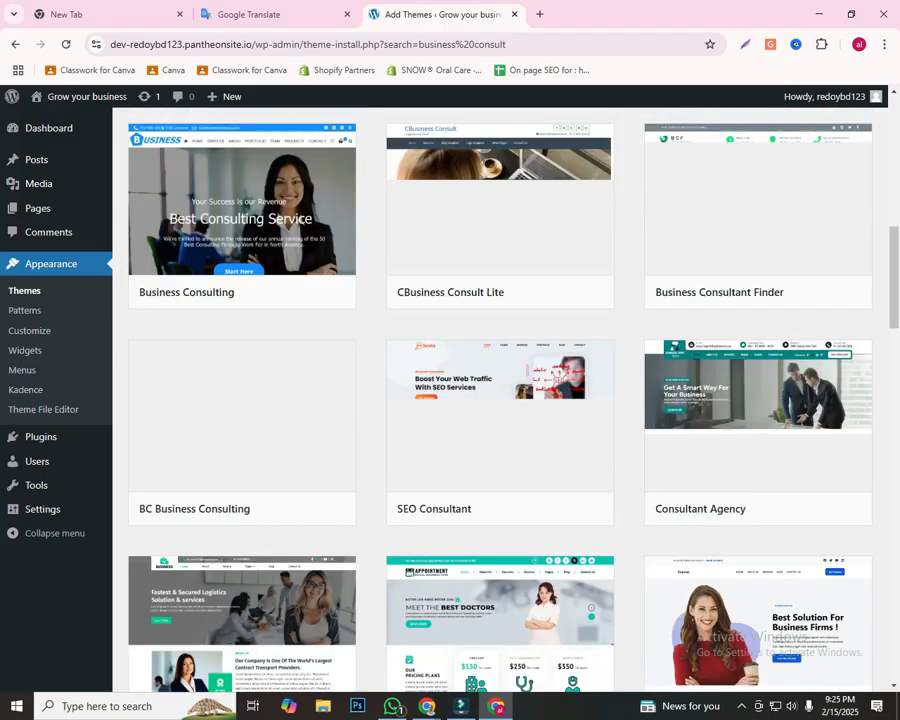
{"action": "scroll", "coordinate": [508, 400], "scroll_direction": "down", "scroll_amount": 5}
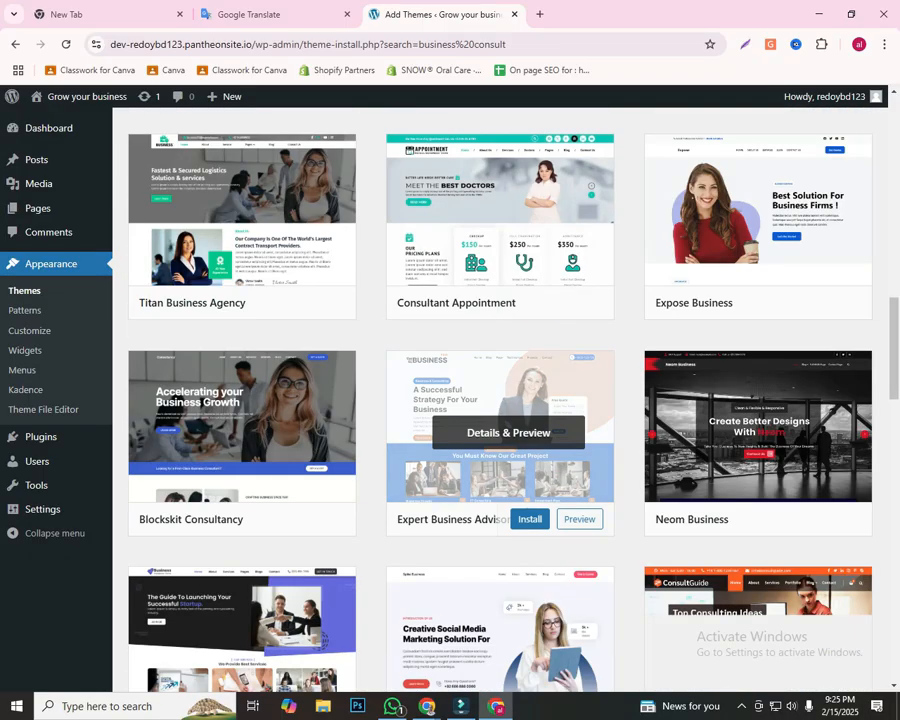
{"action": "scroll", "coordinate": [500, 420], "scroll_direction": "up", "scroll_amount": 15}
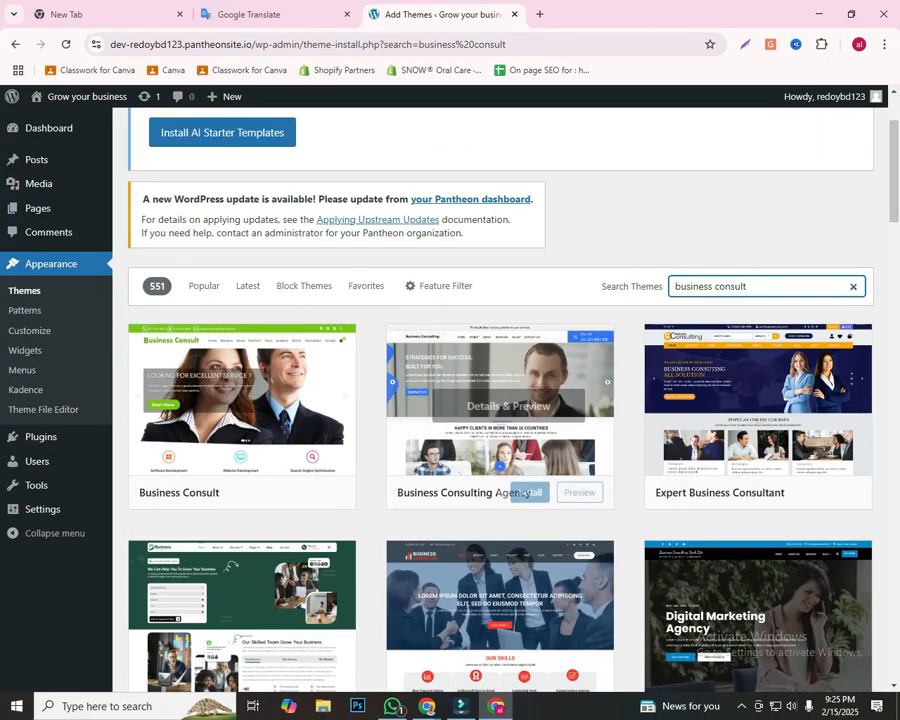
{"action": "scroll", "coordinate": [500, 420], "scroll_direction": "down", "scroll_amount": 4}
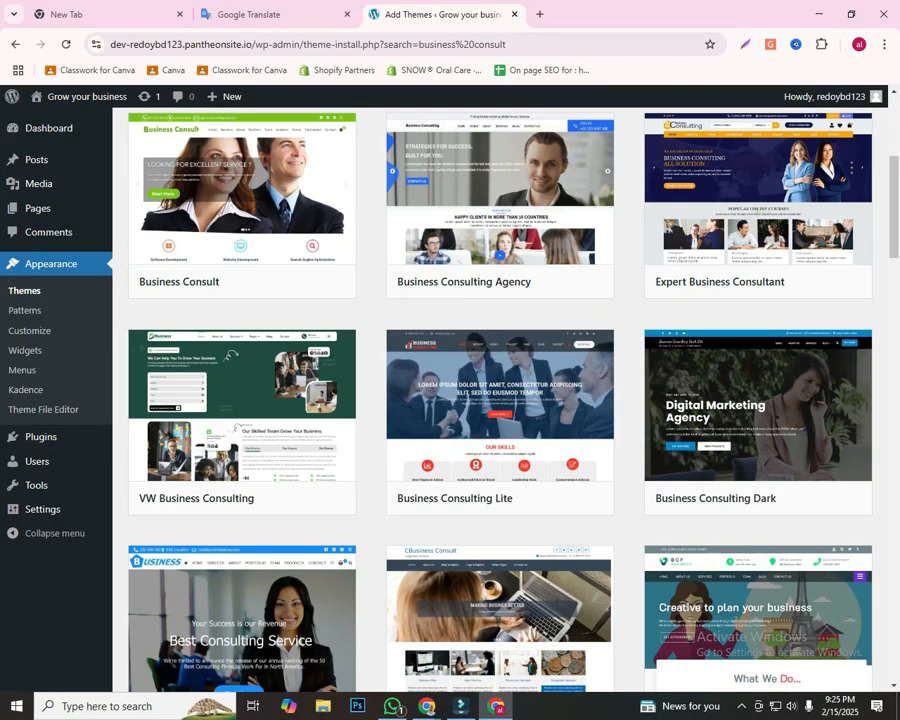
{"action": "scroll", "coordinate": [500, 420], "scroll_direction": "up", "scroll_amount": 3}
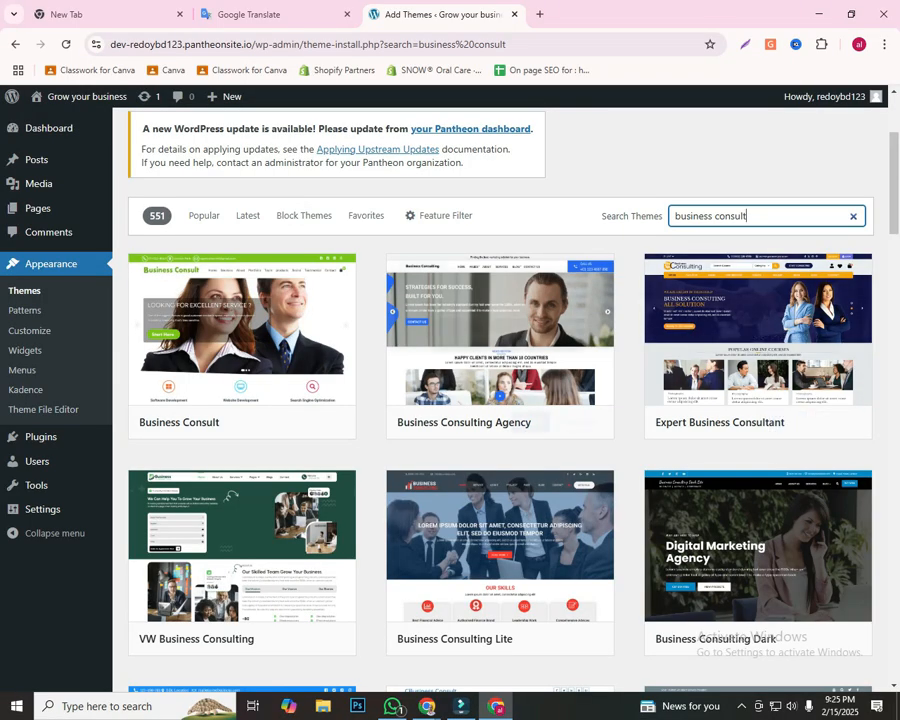
Step: Outline the search text, the Business Consult theme card and its name in red on a screen capture, and close the capture
{"action": "mouse_move", "coordinate": [242, 345]}
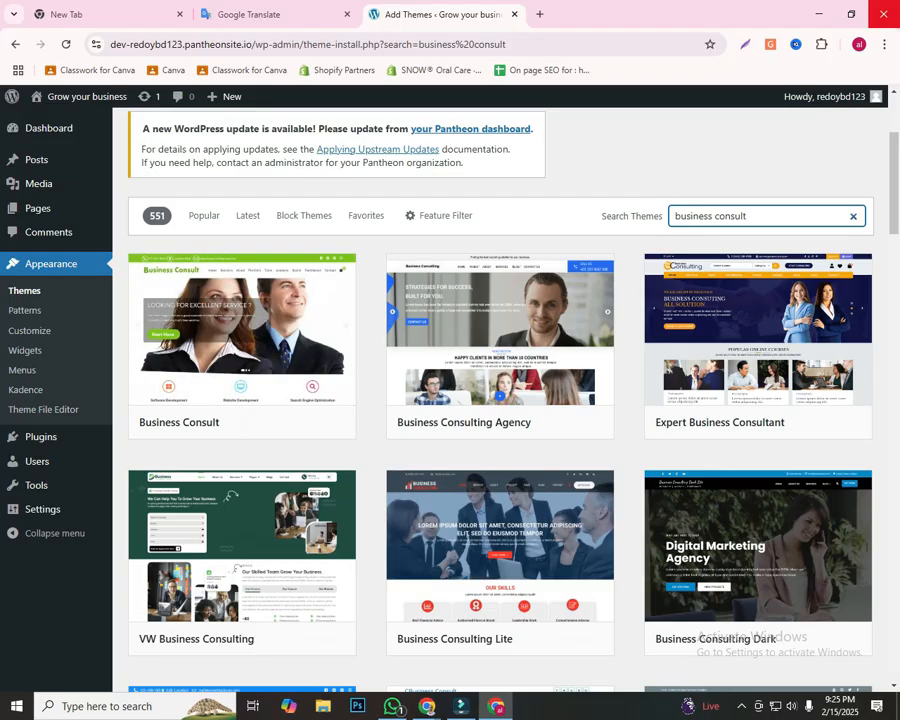
{"action": "key", "text": "Print"}
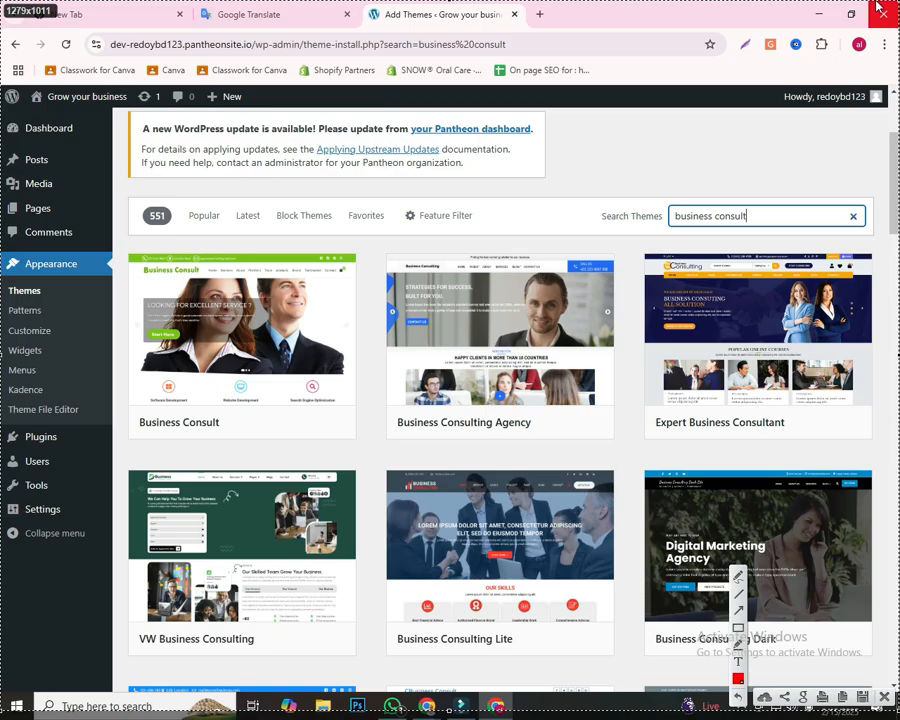
{"action": "mouse_move", "coordinate": [668, 194]}
{"action": "left_mouse_down"}
{"action": "mouse_move", "coordinate": [751, 233]}
{"action": "mouse_move", "coordinate": [777, 232]}
{"action": "left_mouse_up"}
{"action": "mouse_move", "coordinate": [125, 236]}
{"action": "left_mouse_down"}
{"action": "mouse_move", "coordinate": [275, 378]}
{"action": "mouse_move", "coordinate": [375, 451]}
{"action": "left_mouse_up"}
{"action": "mouse_move", "coordinate": [134, 412]}
{"action": "left_mouse_down"}
{"action": "mouse_move", "coordinate": [175, 430]}
{"action": "mouse_move", "coordinate": [245, 438]}
{"action": "mouse_move", "coordinate": [231, 436]}
{"action": "left_mouse_up"}
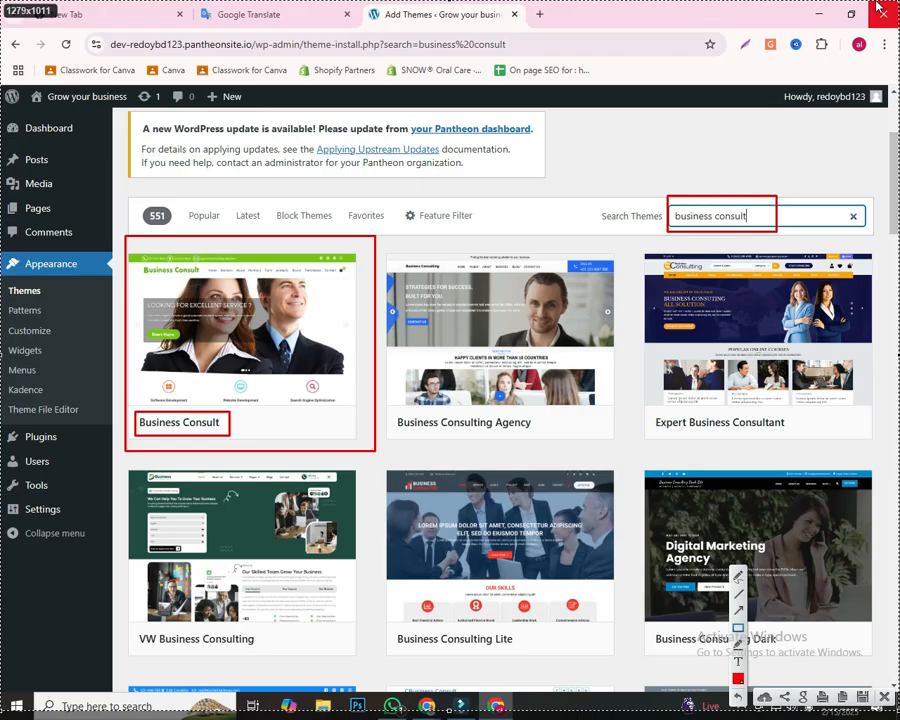
{"action": "left_click_drag", "start_coordinate": [476, 606], "coordinate": [291, 372]}
{"action": "left_click_drag", "start_coordinate": [345, 140], "coordinate": [278, 270]}
{"action": "mouse_move", "coordinate": [24, 107]}
{"action": "left_mouse_down"}
{"action": "mouse_move", "coordinate": [98, 201]}
{"action": "mouse_move", "coordinate": [154, 247]}
{"action": "left_mouse_up"}
{"action": "left_click_drag", "start_coordinate": [417, 386], "coordinate": [270, 318]}
{"action": "left_click", "coordinate": [881, 10]}
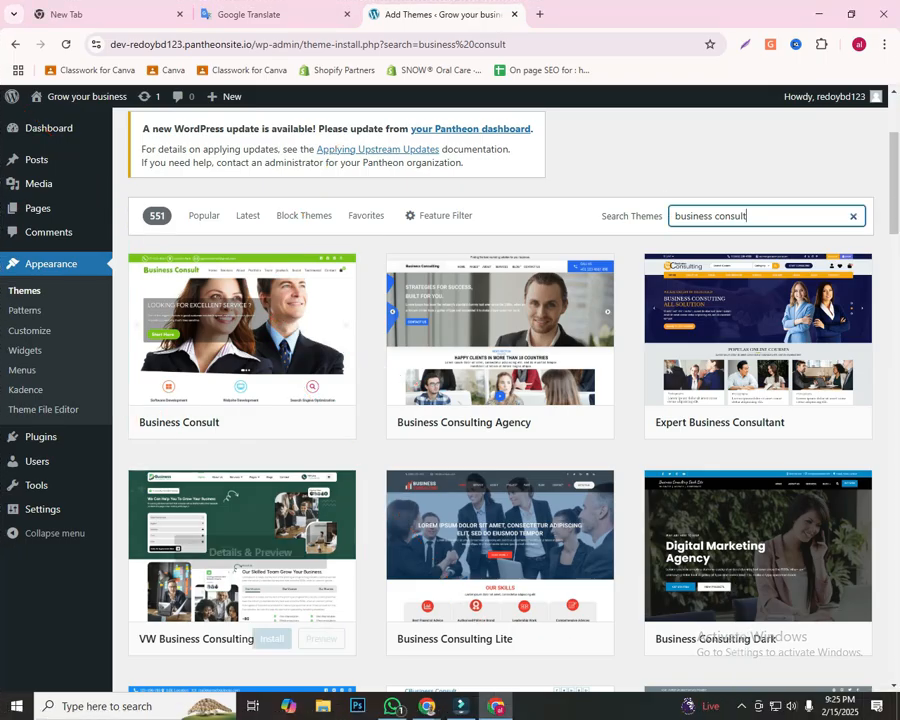
Step: Install the Business Consult theme and outline its Activate button with a red rectangle on a screen capture
{"action": "left_click", "coordinate": [272, 421]}
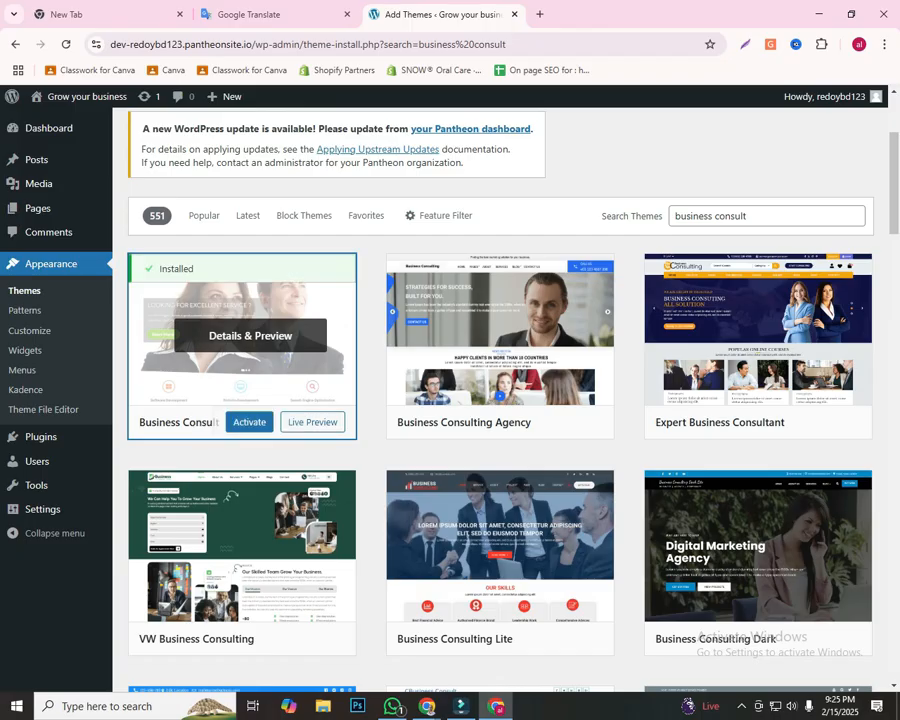
{"action": "key", "text": "Print"}
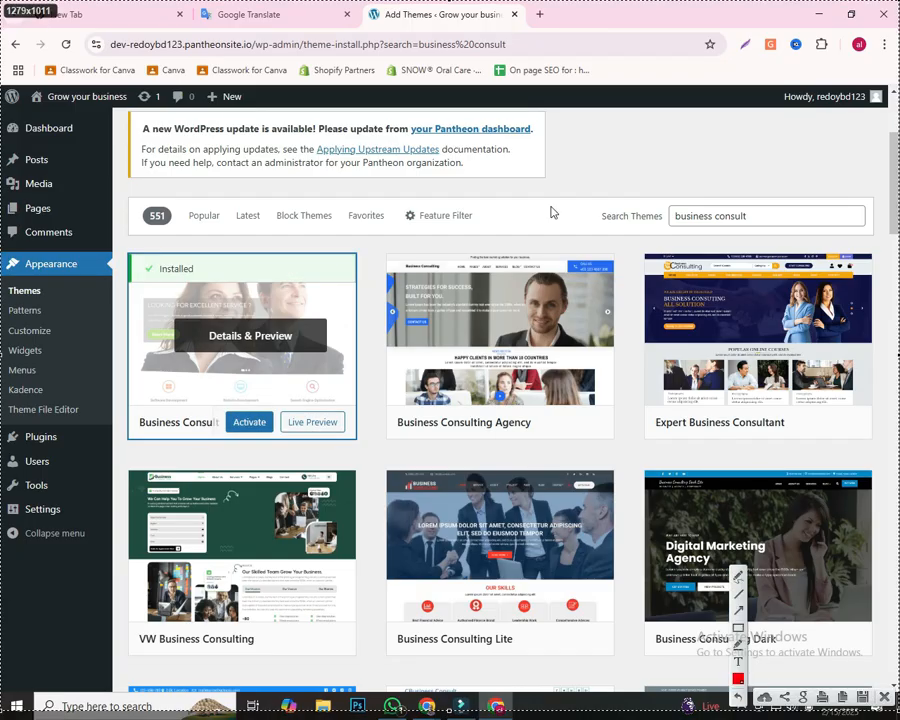
{"action": "left_click", "coordinate": [738, 628]}
{"action": "left_click_drag", "start_coordinate": [211, 403], "coordinate": [278, 443]}
{"action": "key", "text": "ctrl+c"}
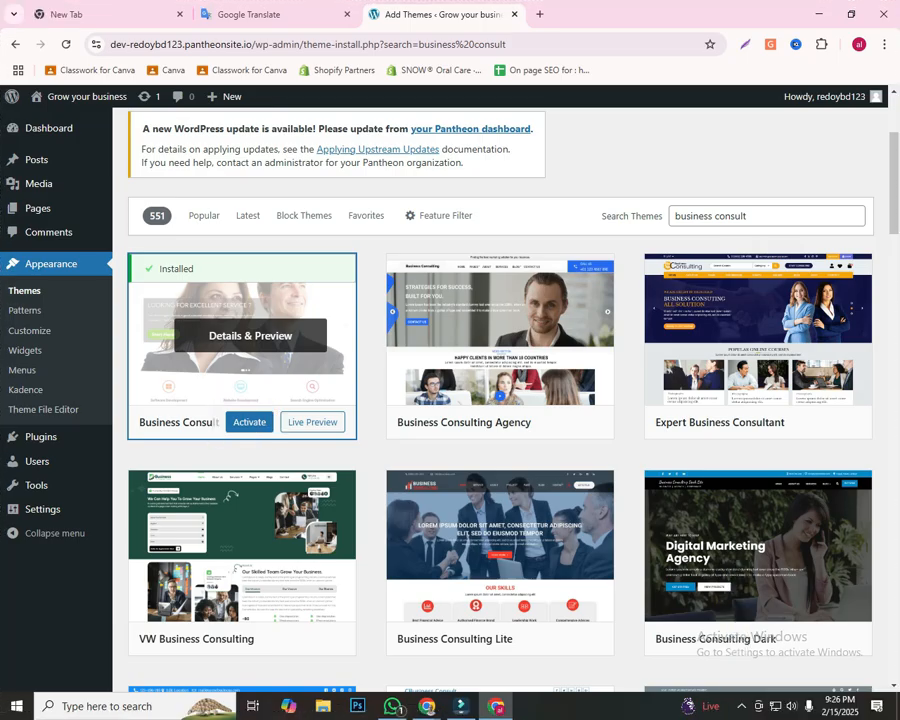
Step: Activate the Business Consult theme and review the notices and installed themes on the Themes page
{"action": "left_click", "coordinate": [249, 422]}
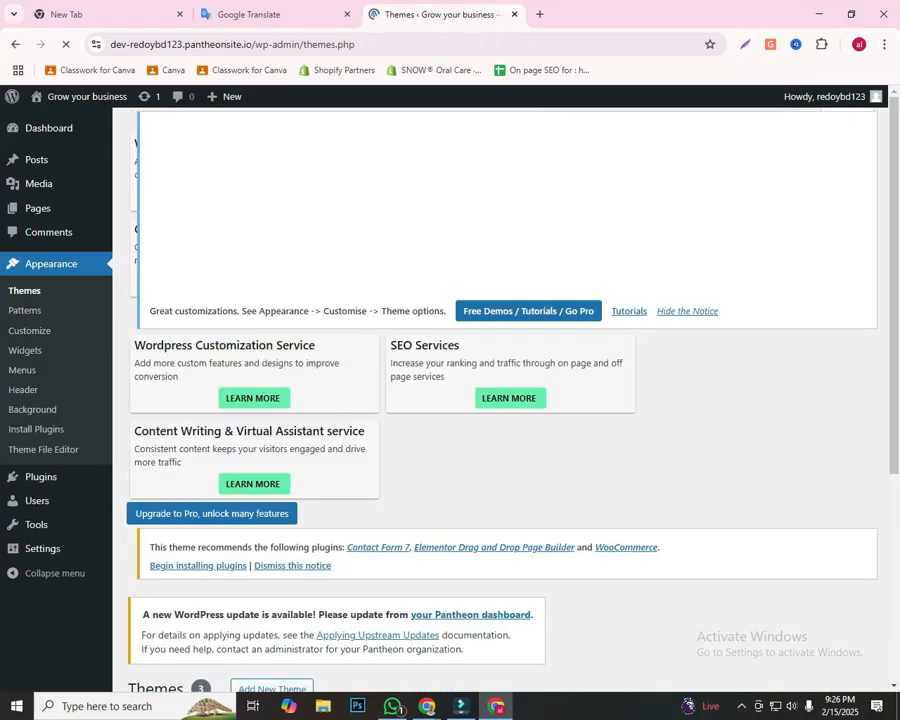
{"action": "scroll", "coordinate": [500, 400], "scroll_direction": "down", "scroll_amount": 4}
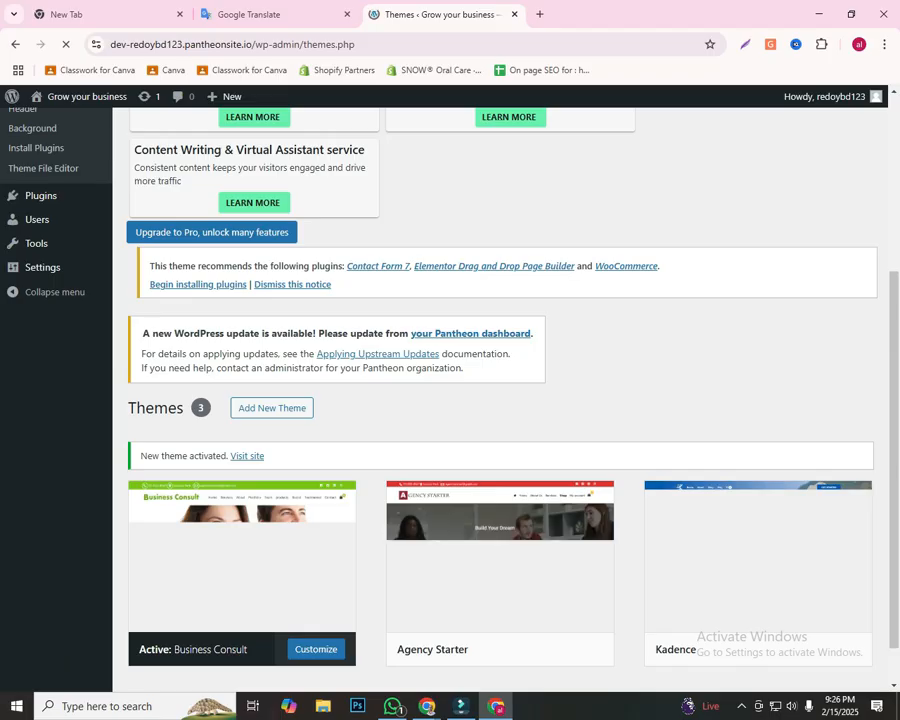
{"action": "scroll", "coordinate": [500, 400], "scroll_direction": "down", "scroll_amount": 1}
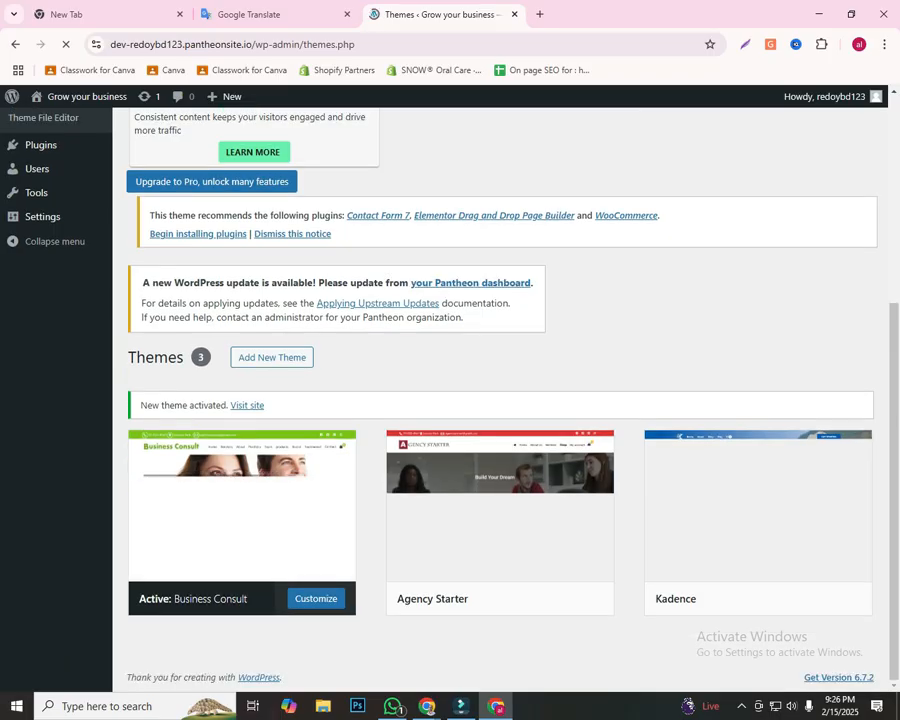
{"action": "scroll", "coordinate": [500, 400], "scroll_direction": "up", "scroll_amount": 2}
{"action": "scroll", "coordinate": [500, 400], "scroll_direction": "down", "scroll_amount": 2}
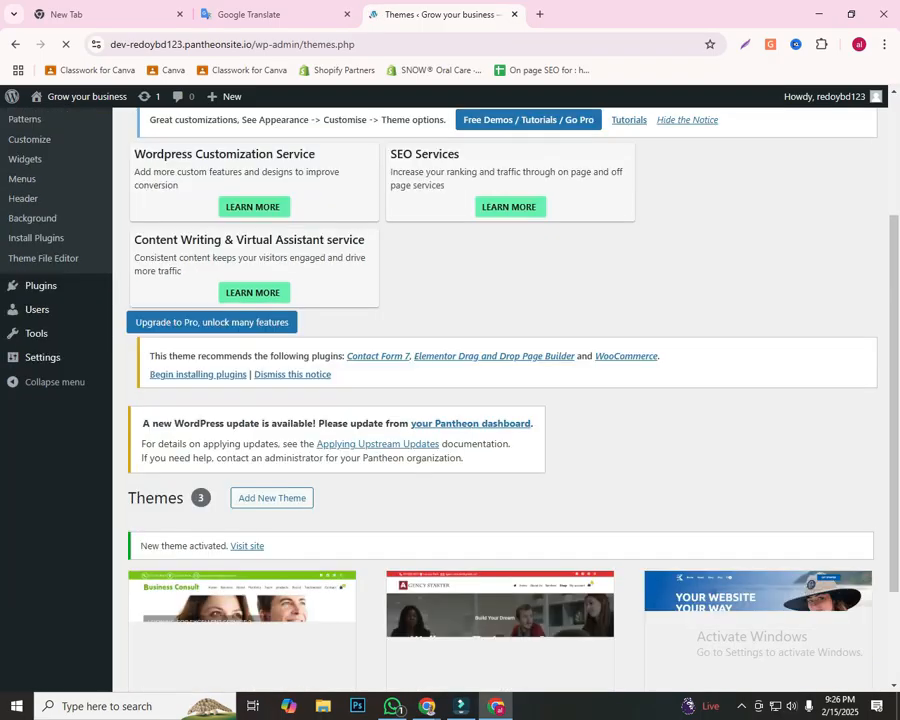
{"action": "scroll", "coordinate": [40, 330], "scroll_direction": "up", "scroll_amount": 2}
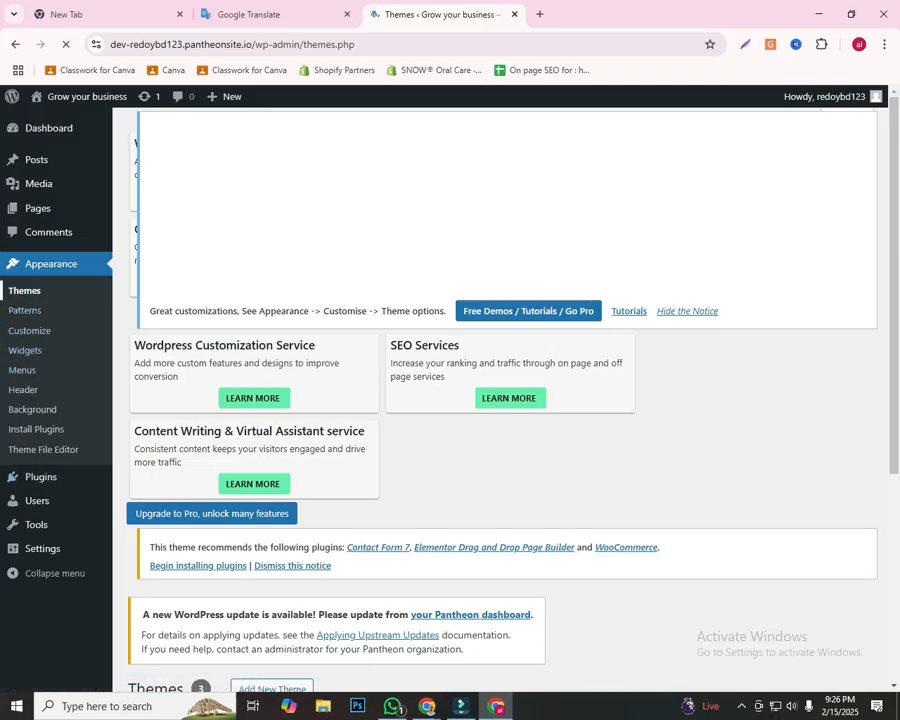
{"action": "scroll", "coordinate": [500, 400], "scroll_direction": "down", "scroll_amount": 3}
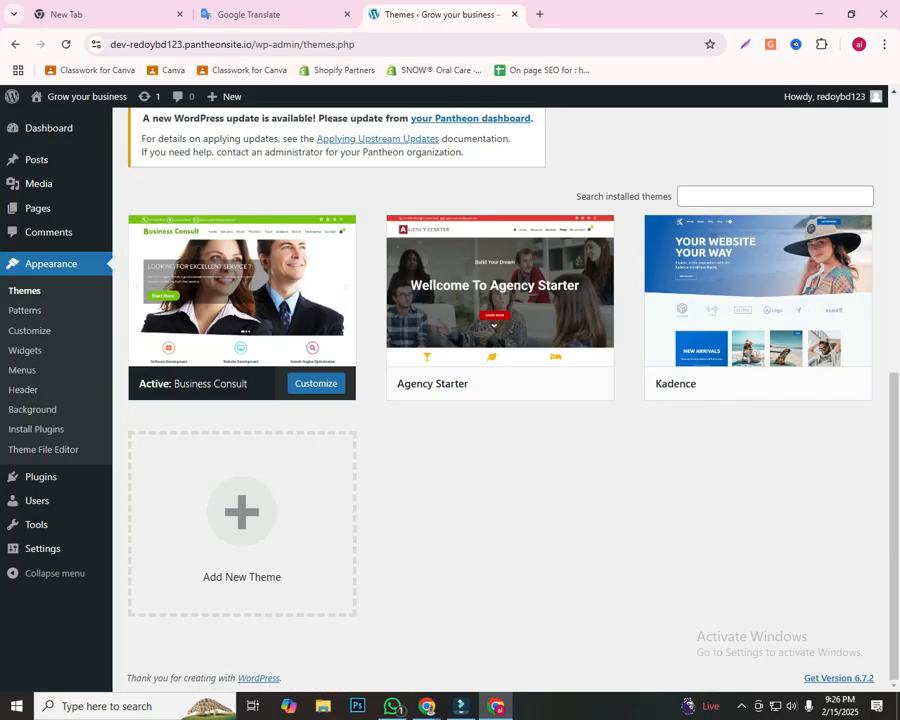
Step: Delete the Kadence theme, confirming the deletion, and check the Agency Starter theme's details
{"action": "scroll", "coordinate": [757, 505], "scroll_direction": "up", "scroll_amount": 3}
{"action": "left_click", "coordinate": [757, 508]}
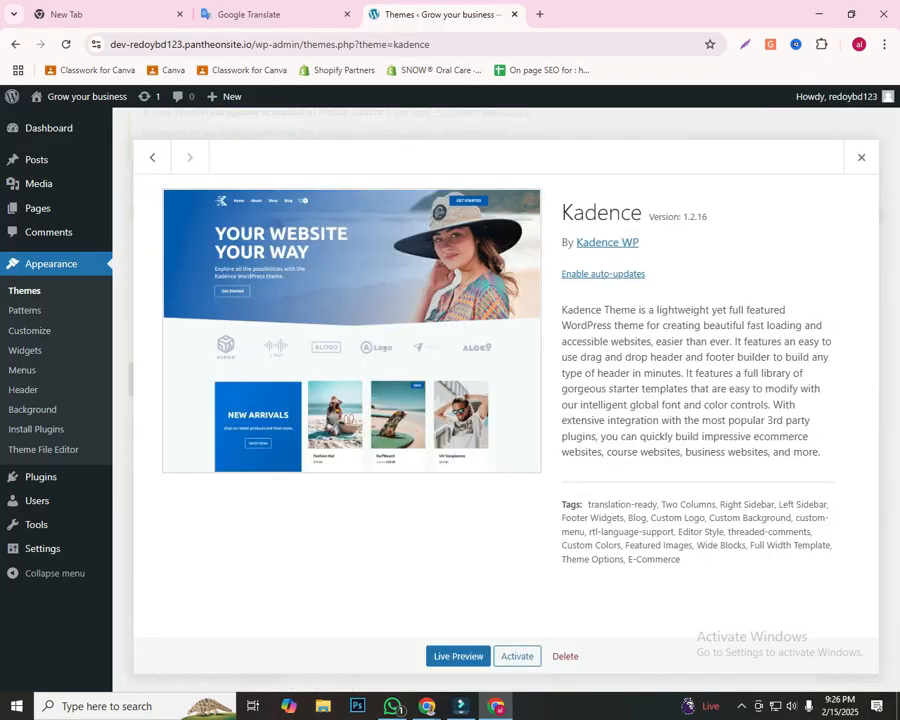
{"action": "left_click", "coordinate": [565, 656]}
{"action": "key", "text": "Return"}
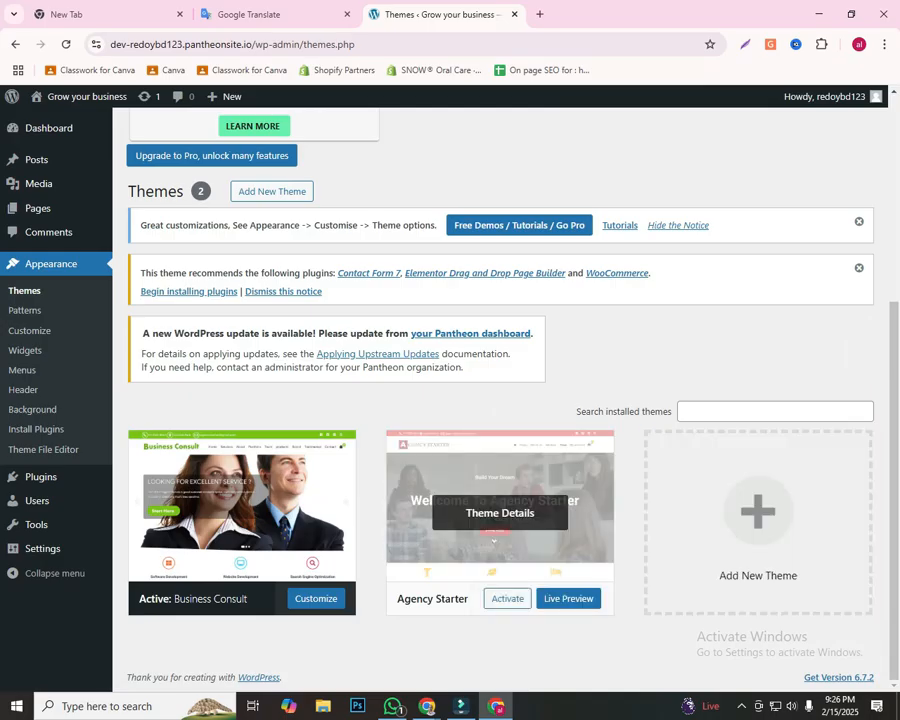
{"action": "left_click", "coordinate": [500, 512]}
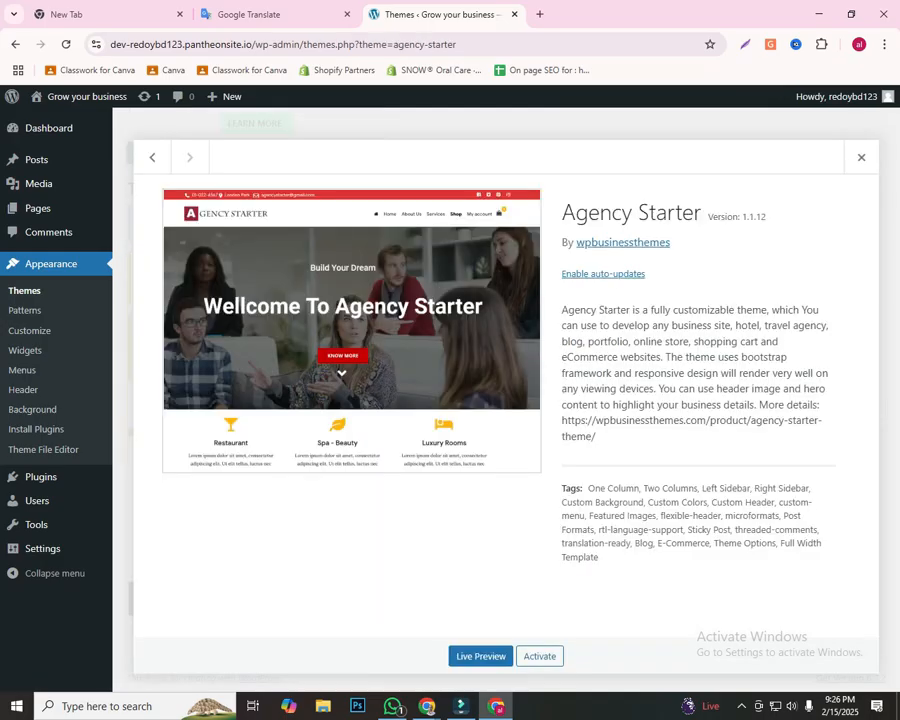
{"action": "key", "text": "Escape"}
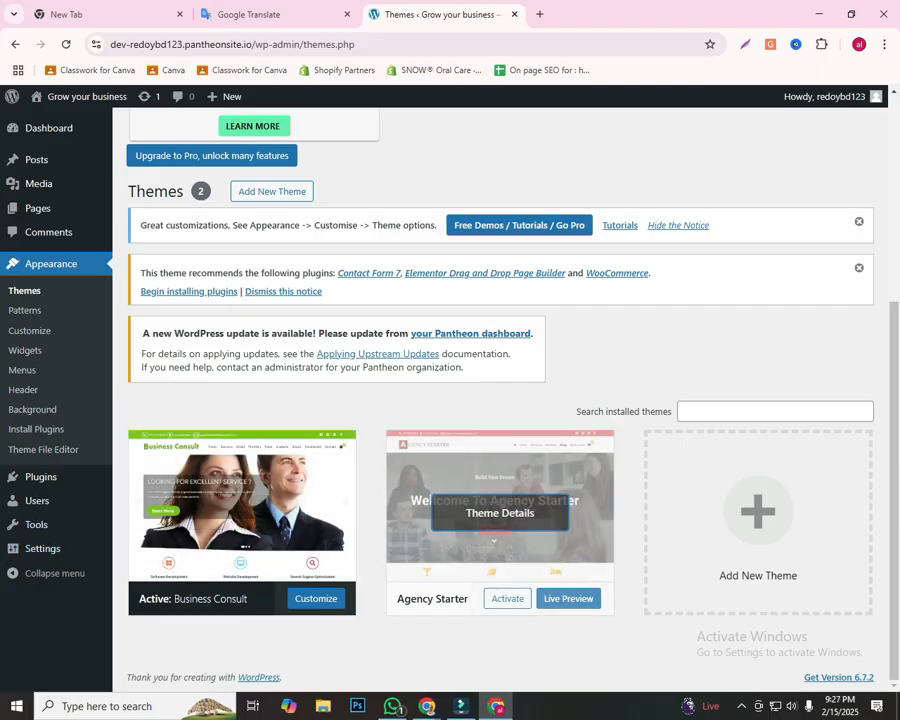
Step: Copy the site's base address without the wp-admin path and open the live homepage in a new tab
{"action": "left_click_drag", "start_coordinate": [226, 44], "coordinate": [112, 44]}
{"action": "right_click", "coordinate": [121, 45]}
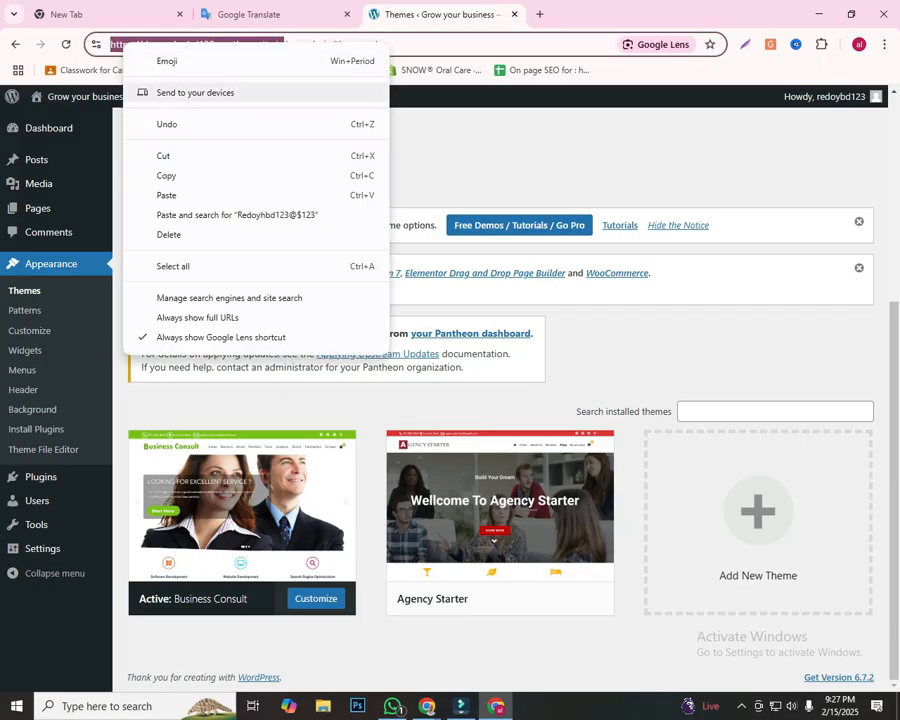
{"action": "left_click", "coordinate": [166, 175]}
{"action": "key", "text": "ctrl+t"}
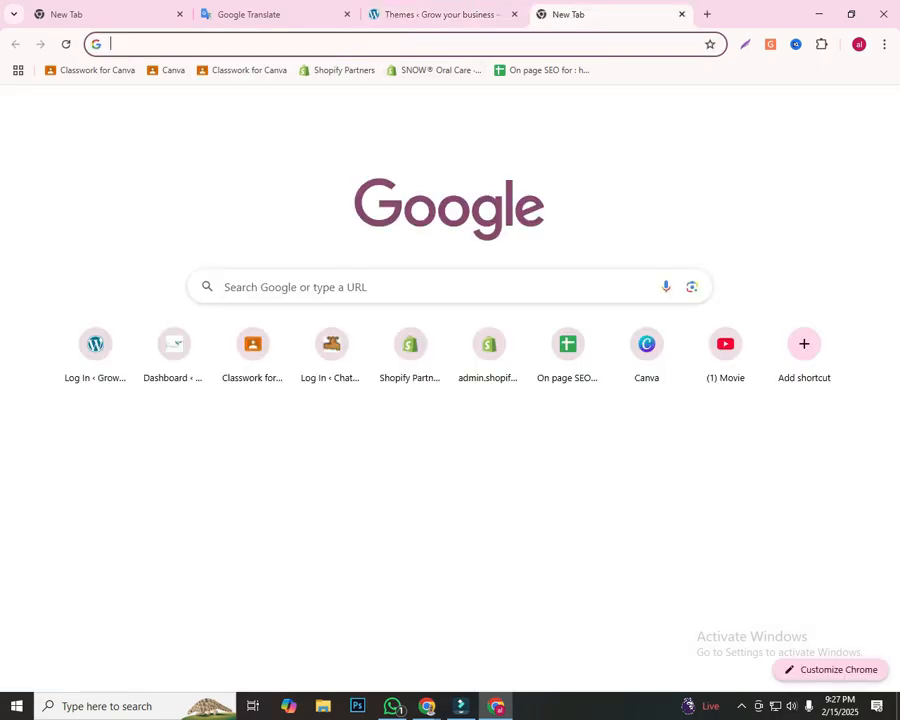
{"action": "right_click", "coordinate": [458, 46]}
{"action": "left_click", "coordinate": [560, 183]}
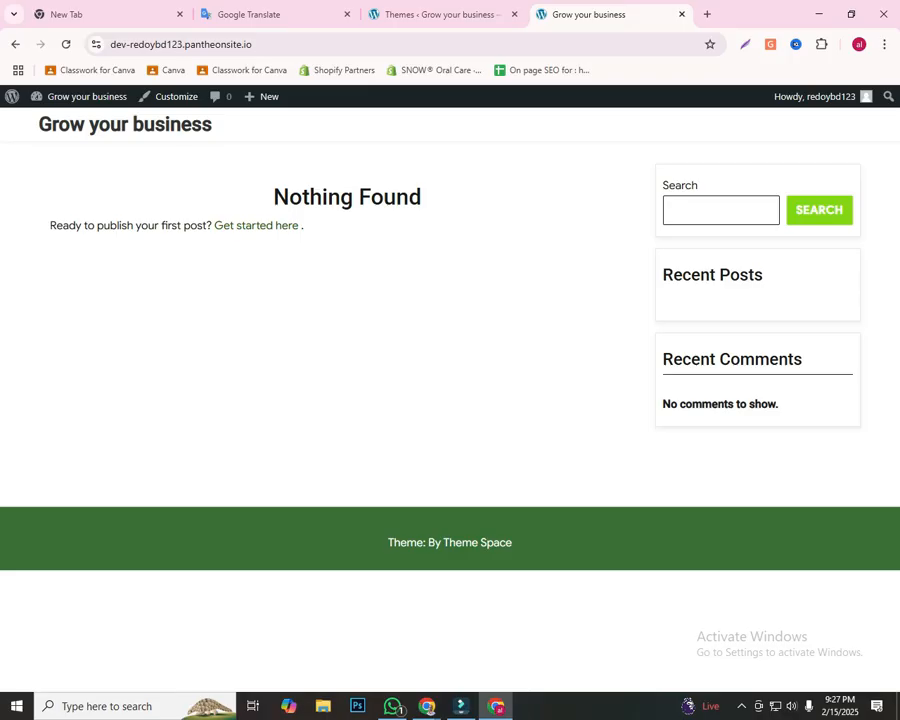
Step: On a screen capture of the Themes page, outline the Business Consult thumbnail's logo, menu, banner and top bar in red, and close the capture
{"action": "left_click", "coordinate": [441, 15]}
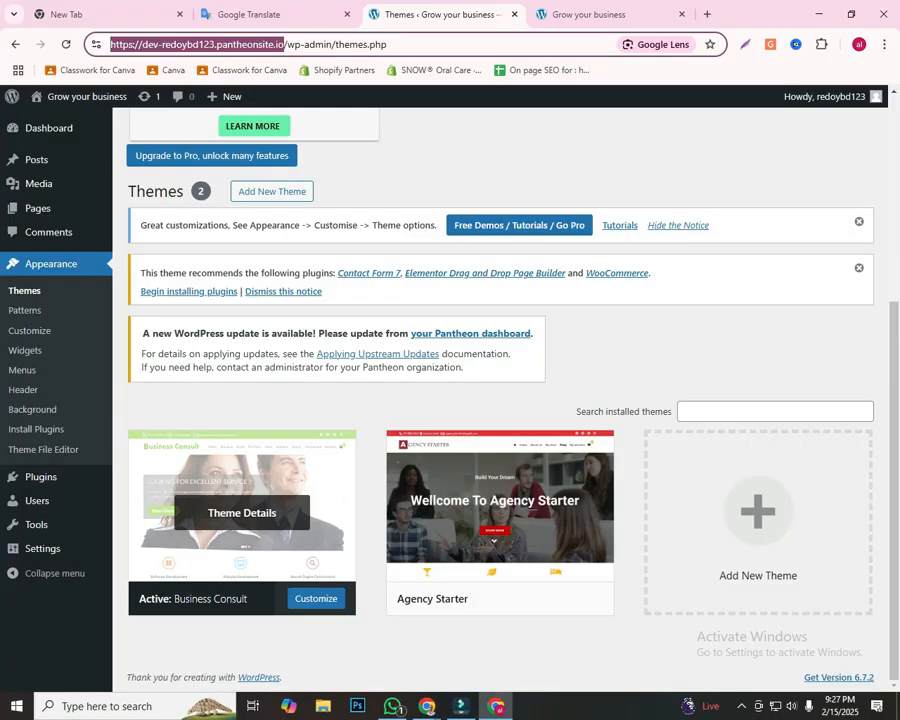
{"action": "key", "text": "Print"}
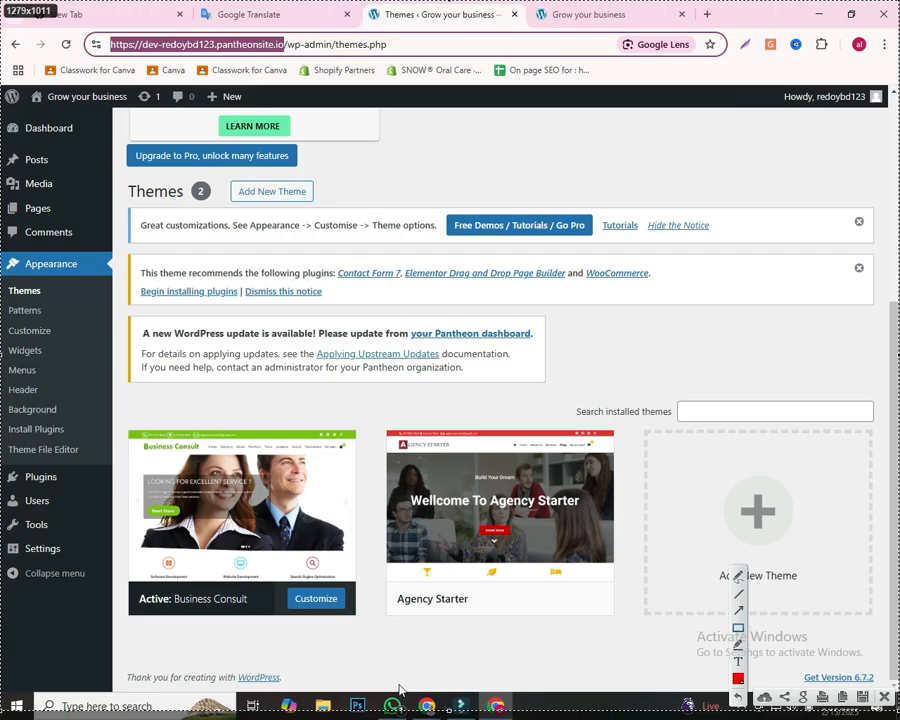
{"action": "mouse_move", "coordinate": [138, 439]}
{"action": "left_mouse_down"}
{"action": "mouse_move", "coordinate": [198, 452]}
{"action": "mouse_move", "coordinate": [347, 452]}
{"action": "left_mouse_up"}
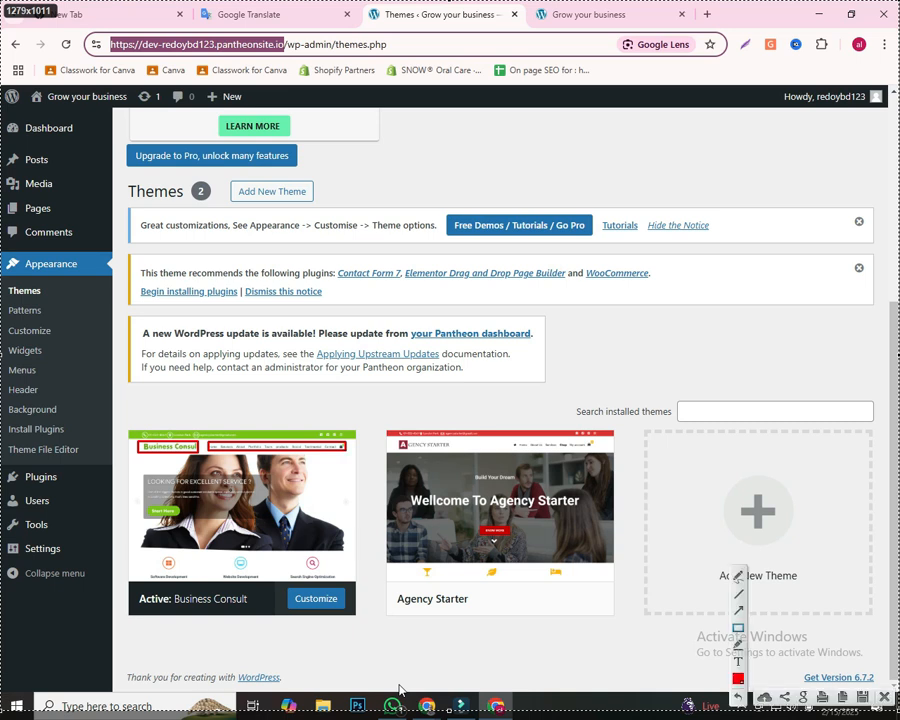
{"action": "left_click_drag", "start_coordinate": [145, 471], "coordinate": [345, 565]}
{"action": "left_click_drag", "start_coordinate": [314, 432], "coordinate": [356, 439]}
{"action": "left_click_drag", "start_coordinate": [137, 430], "coordinate": [253, 438]}
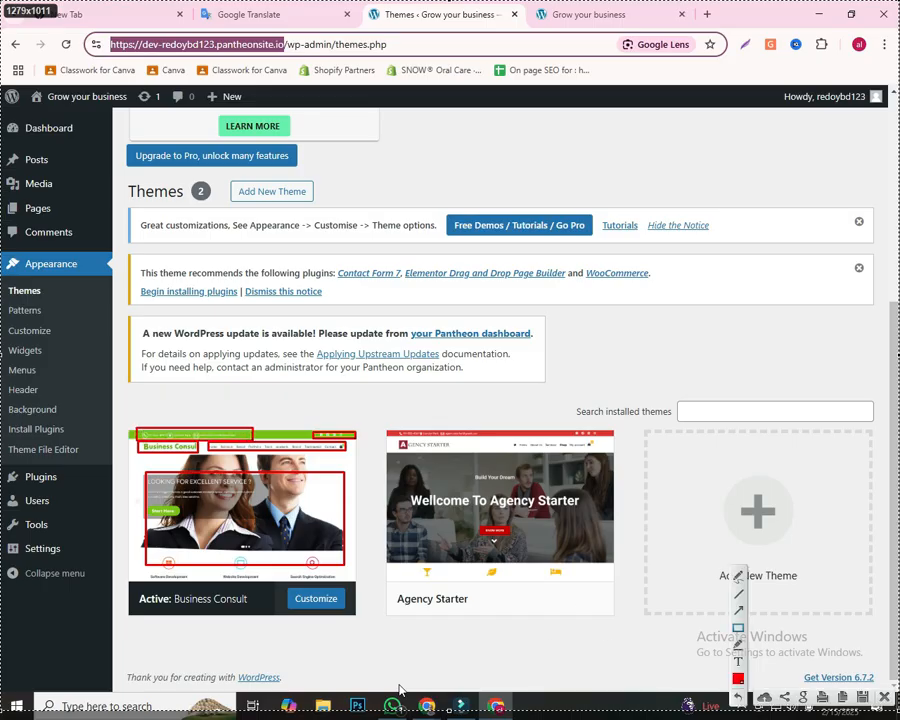
{"action": "left_click", "coordinate": [884, 697]}
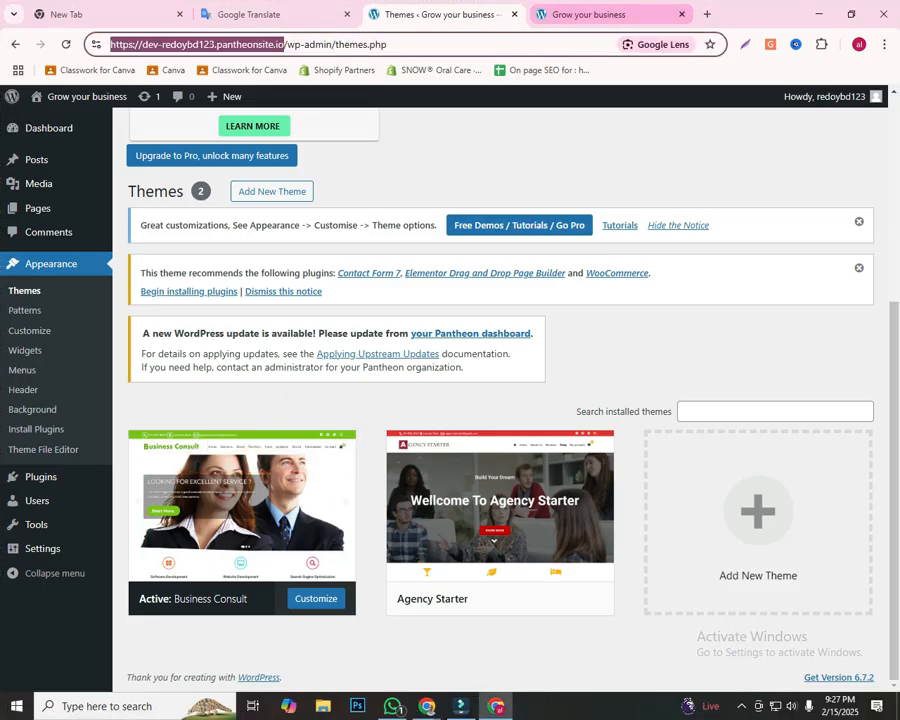
Step: Compare the live homepage with the Business Consult thumbnail on the Themes page
{"action": "left_click", "coordinate": [590, 14]}
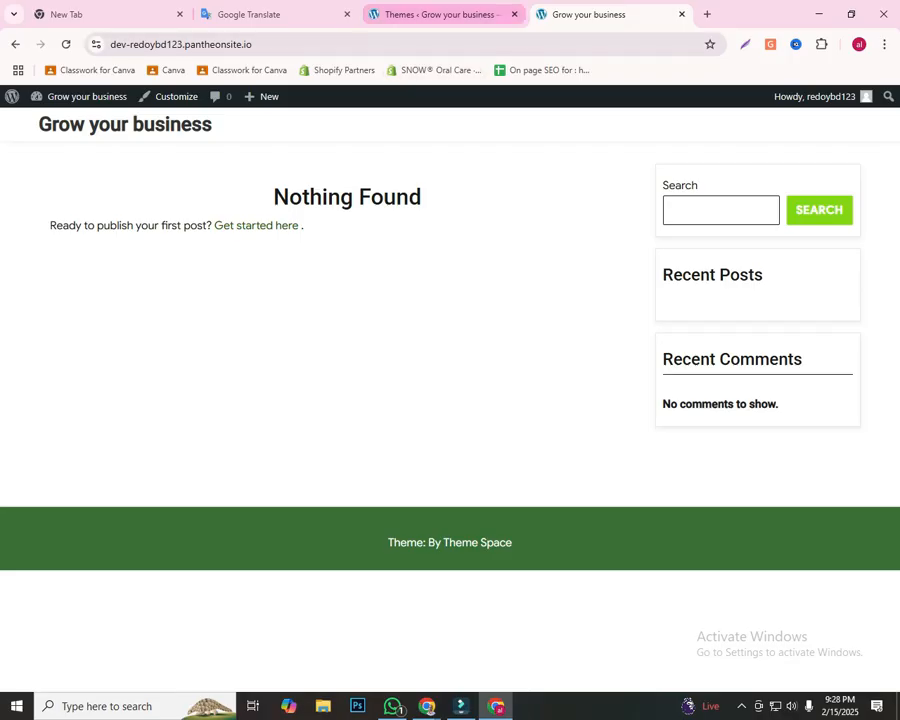
{"action": "left_click", "coordinate": [440, 14]}
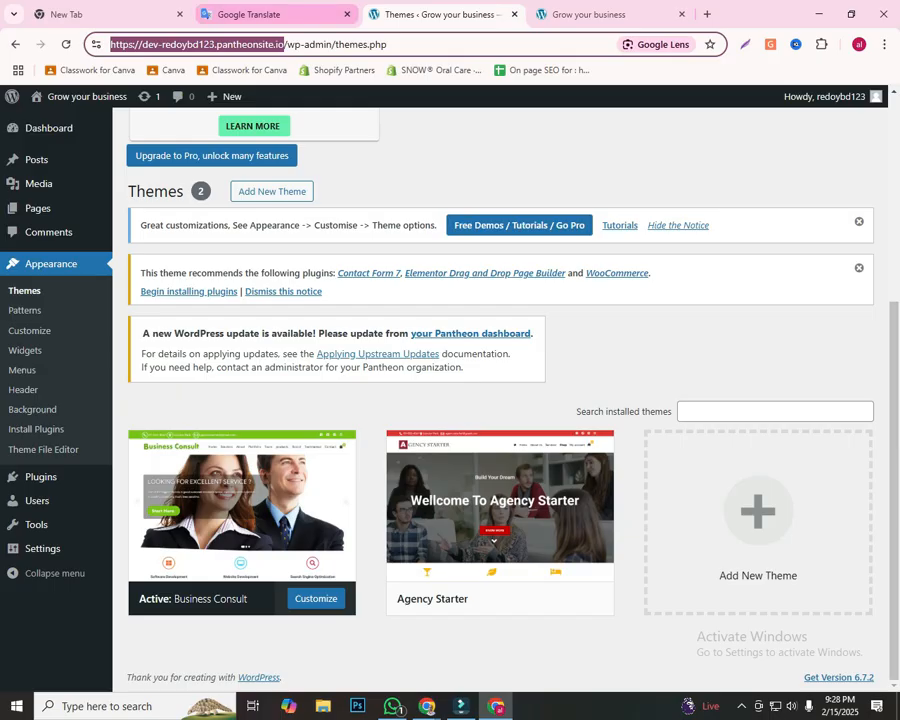
{"action": "key", "text": "ctrl+Tab"}
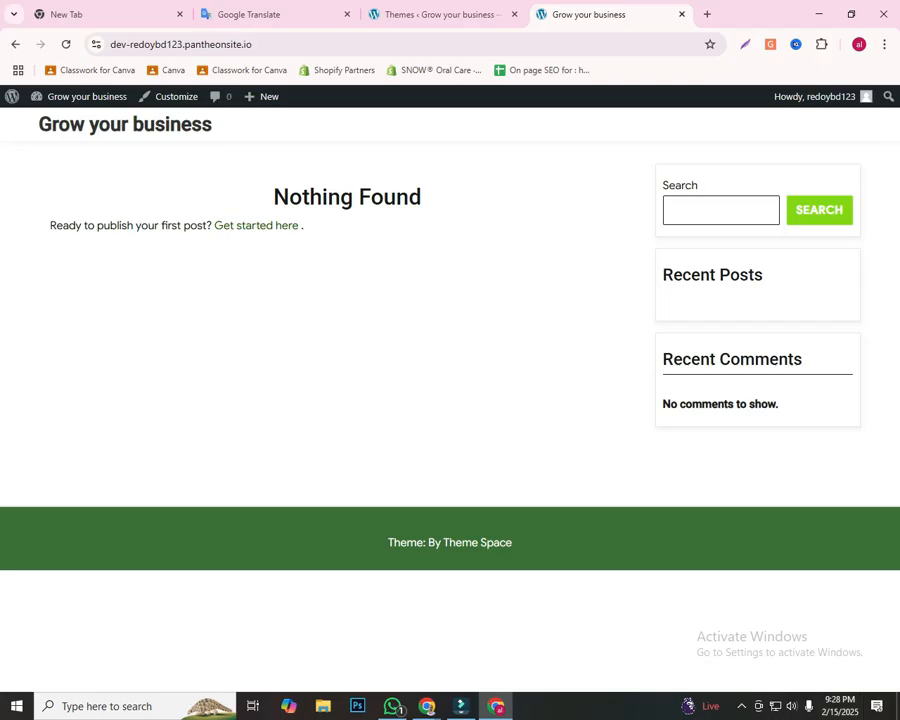
Step: On a screen capture of the live homepage, draw small red rectangles across the header's menu area, frame them with one large rectangle, and close the capture
{"action": "key", "text": "Print"}
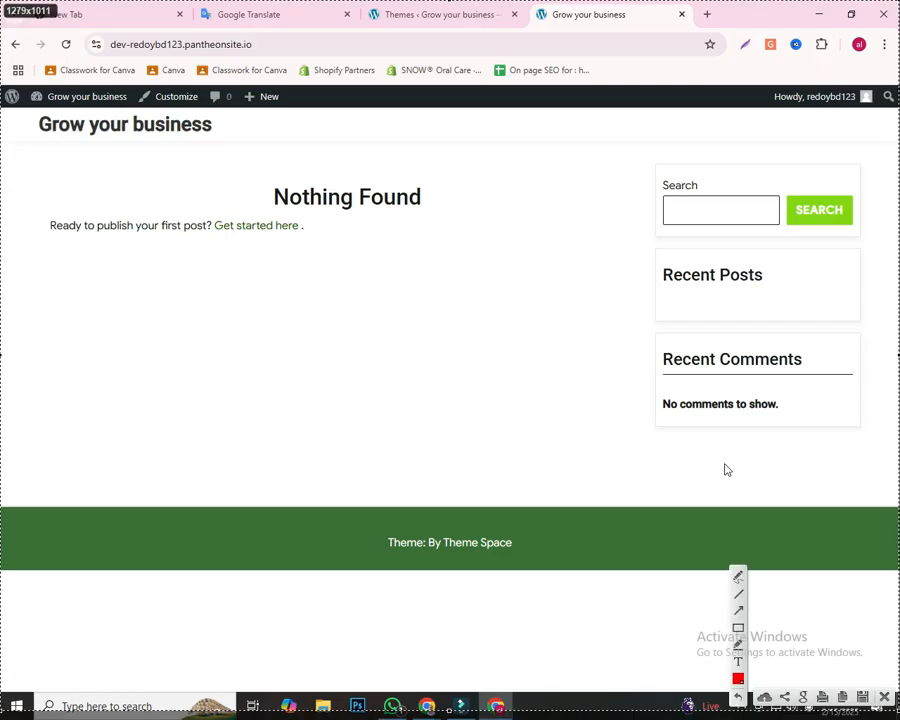
{"action": "mouse_move", "coordinate": [459, 138]}
{"action": "left_mouse_down"}
{"action": "mouse_move", "coordinate": [475, 155]}
{"action": "mouse_move", "coordinate": [555, 168]}
{"action": "mouse_move", "coordinate": [588, 150]}
{"action": "mouse_move", "coordinate": [637, 171]}
{"action": "mouse_move", "coordinate": [711, 166]}
{"action": "left_mouse_up"}
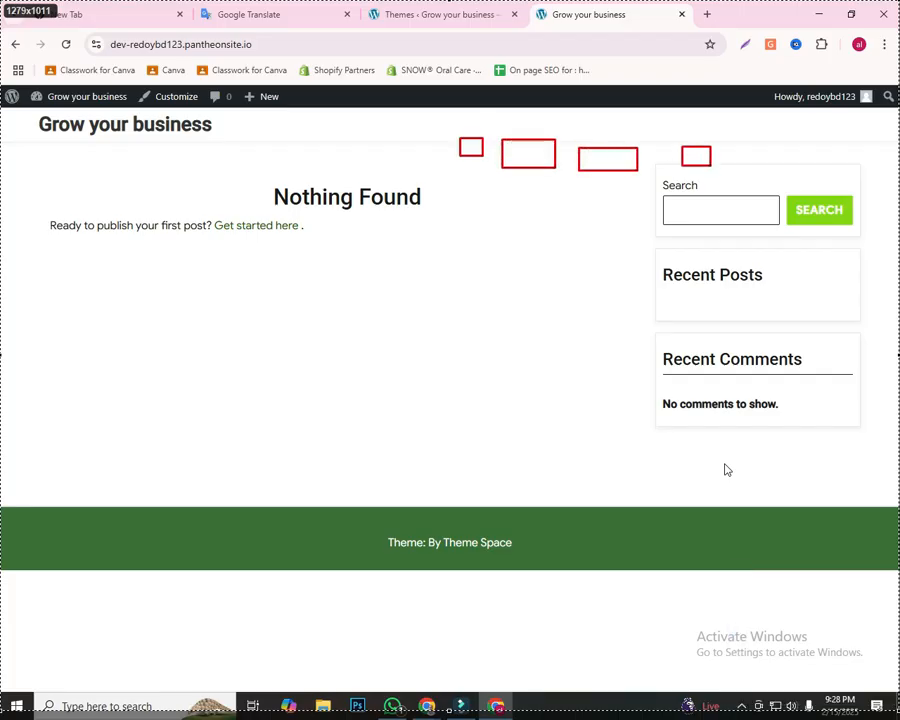
{"action": "left_click_drag", "start_coordinate": [780, 141], "coordinate": [806, 159]}
{"action": "left_click_drag", "start_coordinate": [826, 133], "coordinate": [882, 171]}
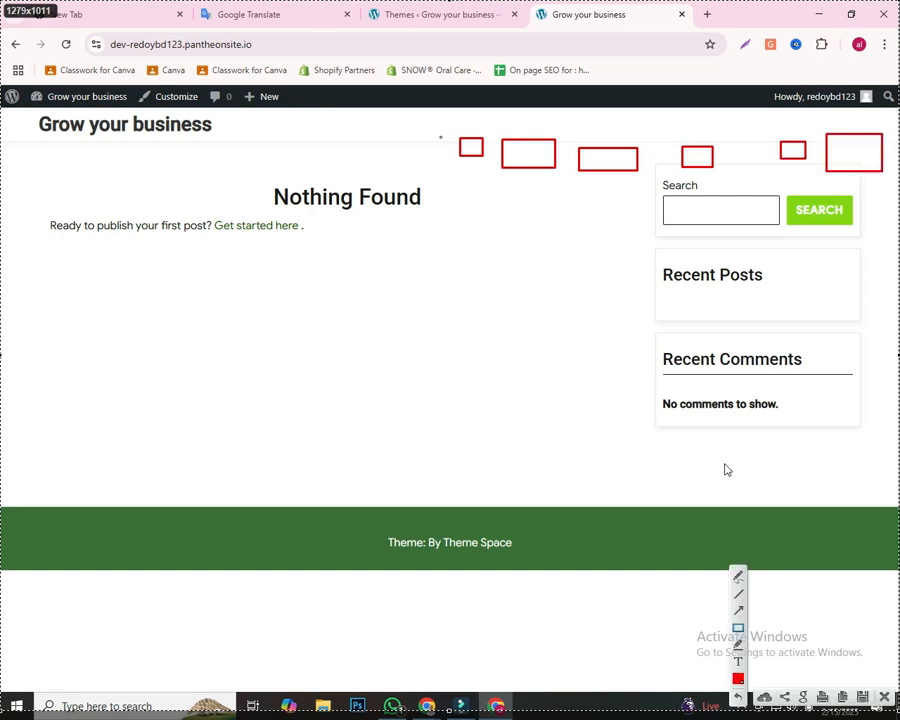
{"action": "left_click_drag", "start_coordinate": [411, 118], "coordinate": [896, 179]}
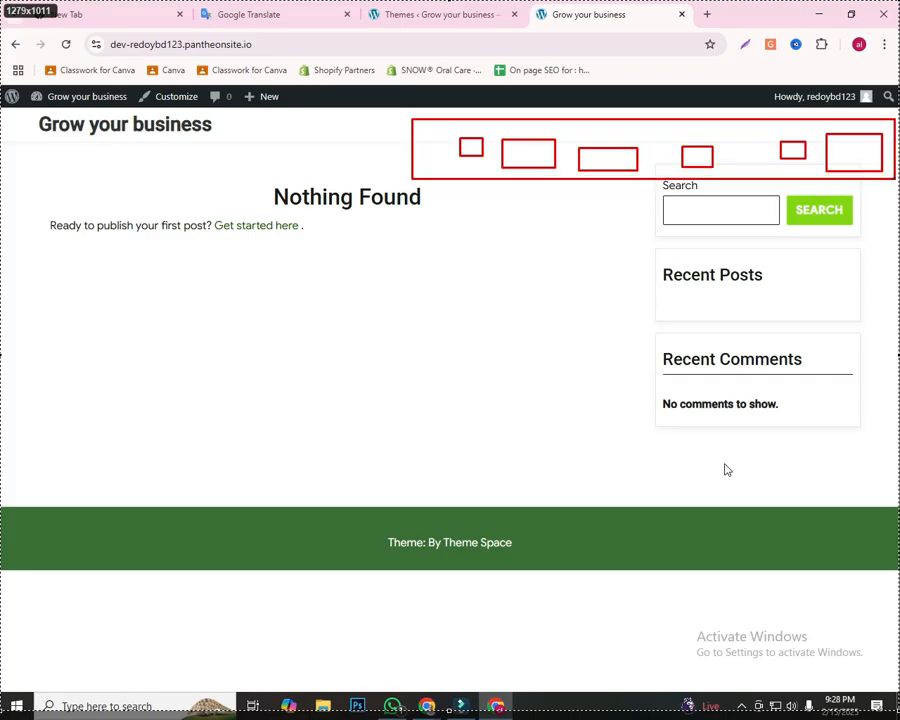
{"action": "left_click_drag", "start_coordinate": [896, 179], "coordinate": [896, 179]}
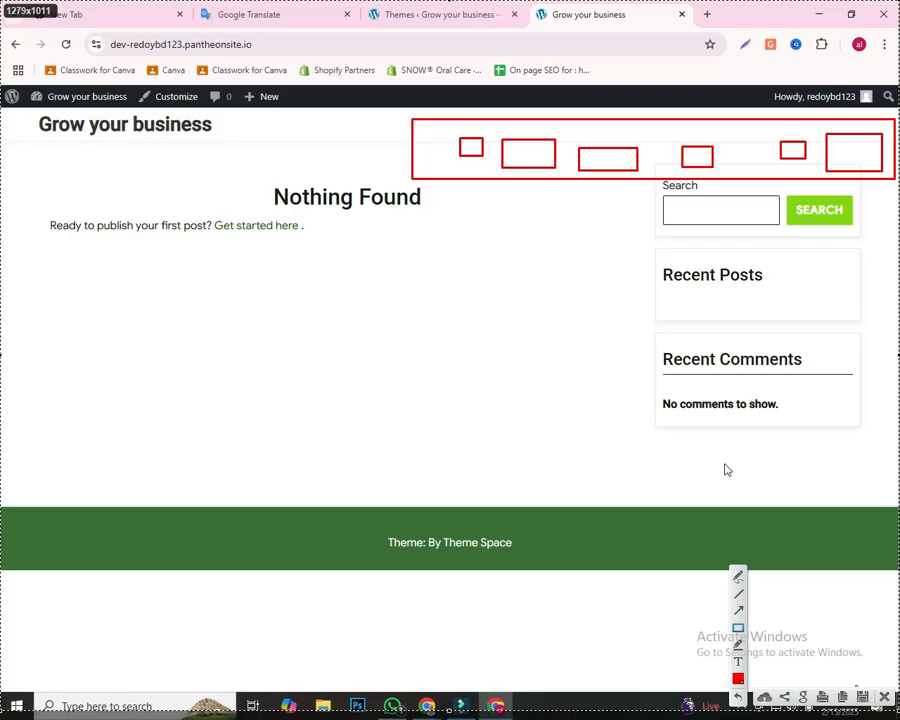
{"action": "left_click", "coordinate": [884, 697]}
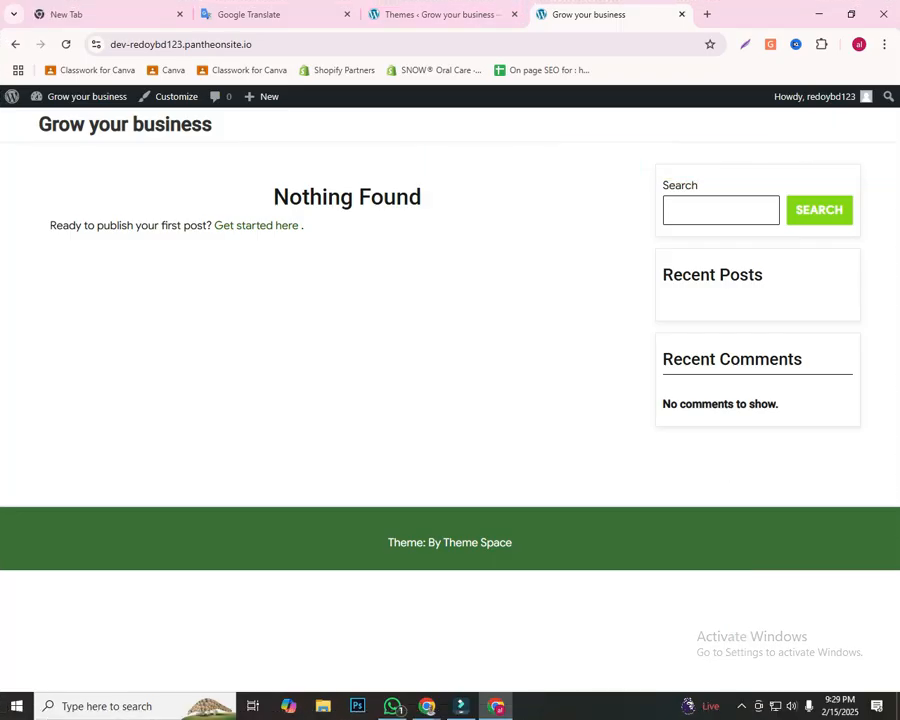
Step: Return to the Themes page, reload it and close the live homepage tab
{"action": "left_click", "coordinate": [440, 14]}
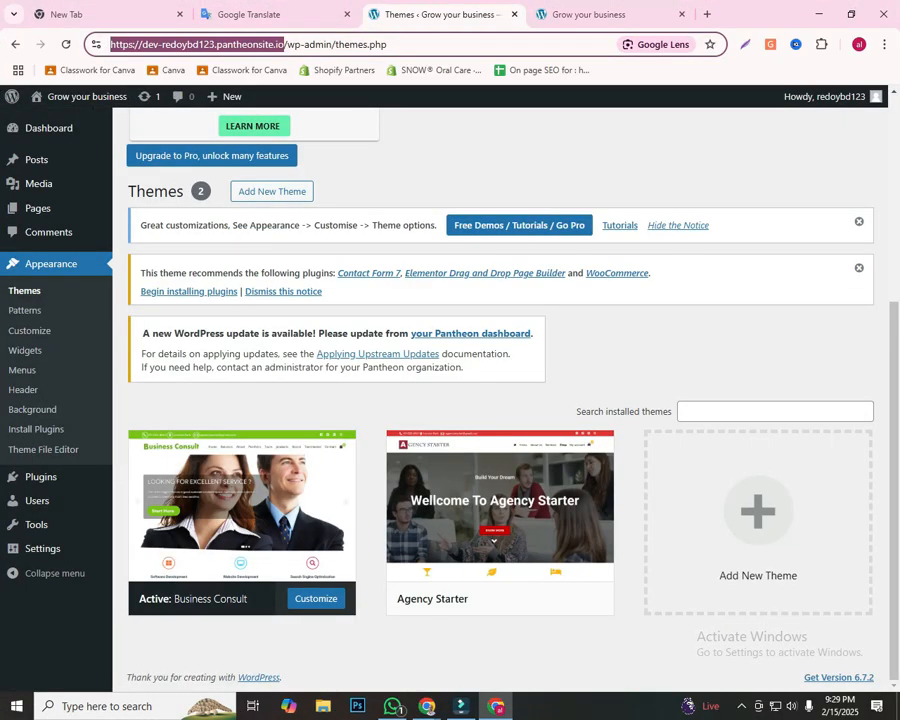
{"action": "mouse_move", "coordinate": [252, 492]}
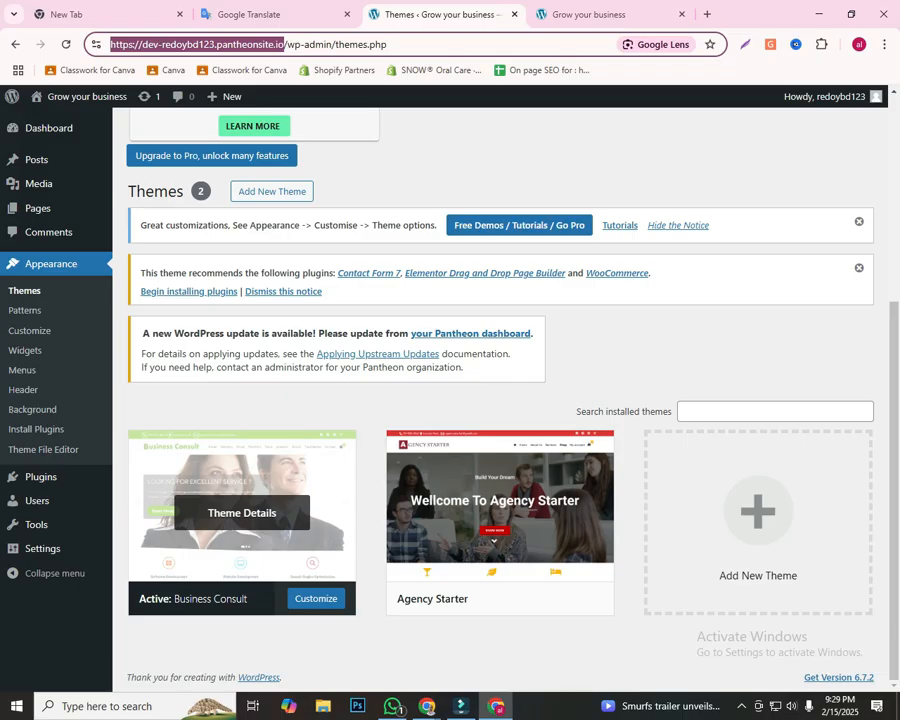
{"action": "scroll", "coordinate": [272, 519], "scroll_direction": "up", "scroll_amount": 3}
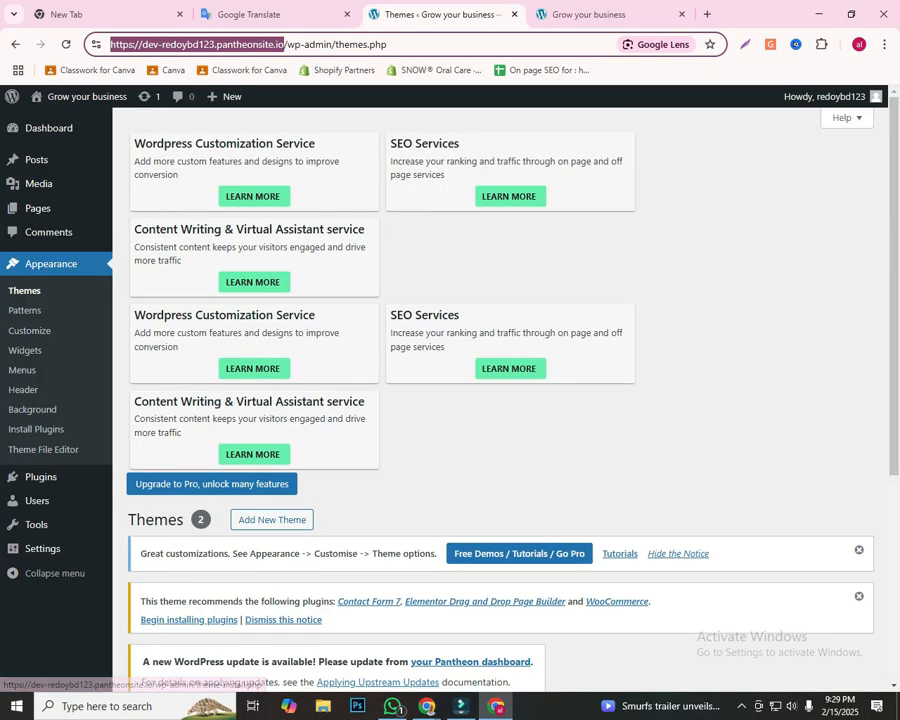
{"action": "scroll", "coordinate": [272, 519], "scroll_direction": "down", "scroll_amount": 3}
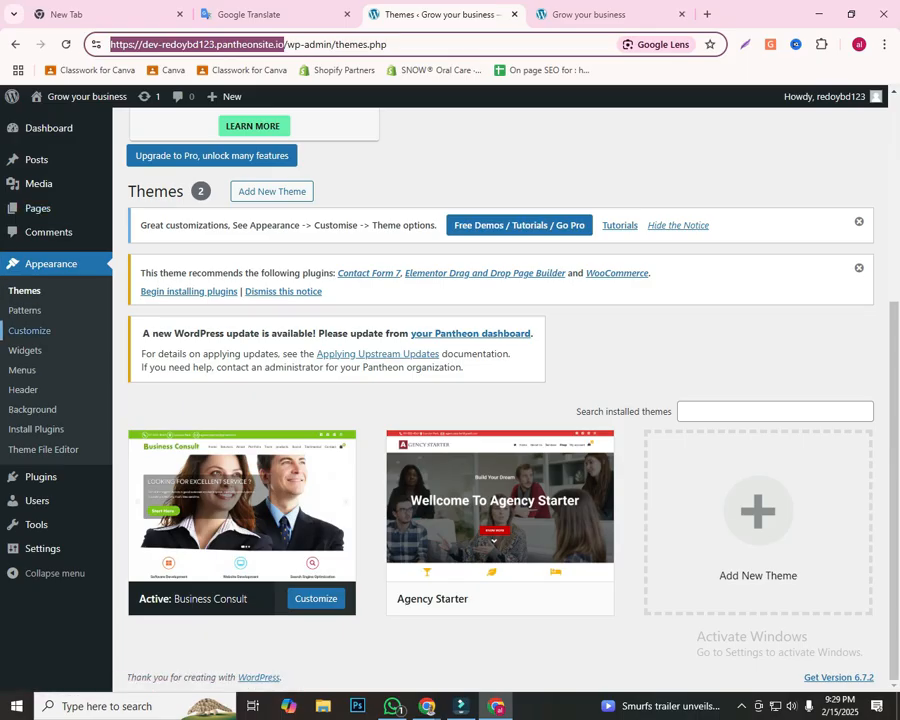
{"action": "left_click", "coordinate": [25, 291]}
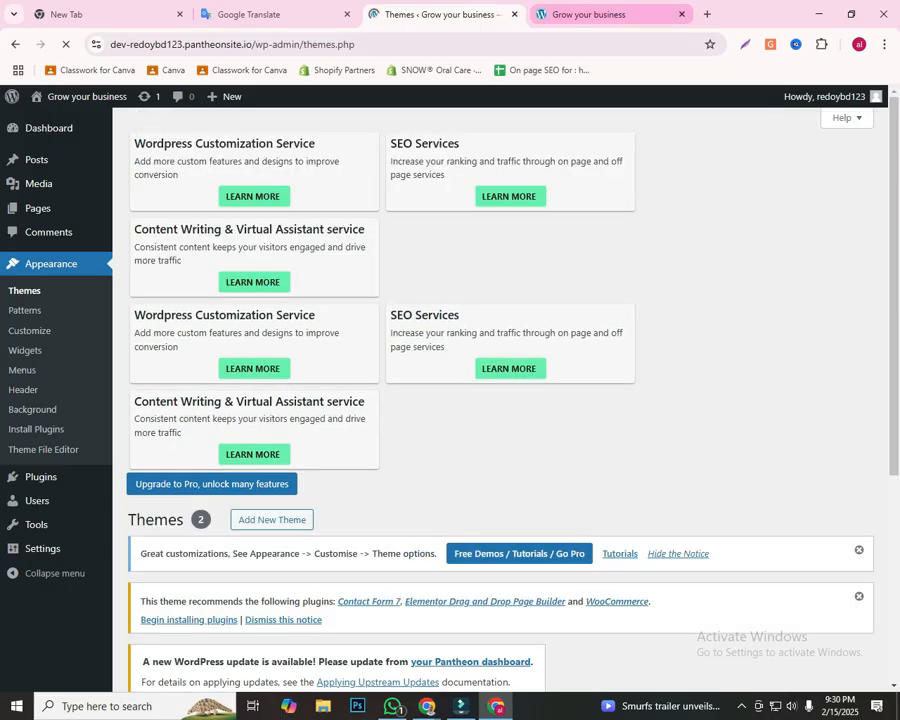
{"action": "left_click", "coordinate": [682, 14]}
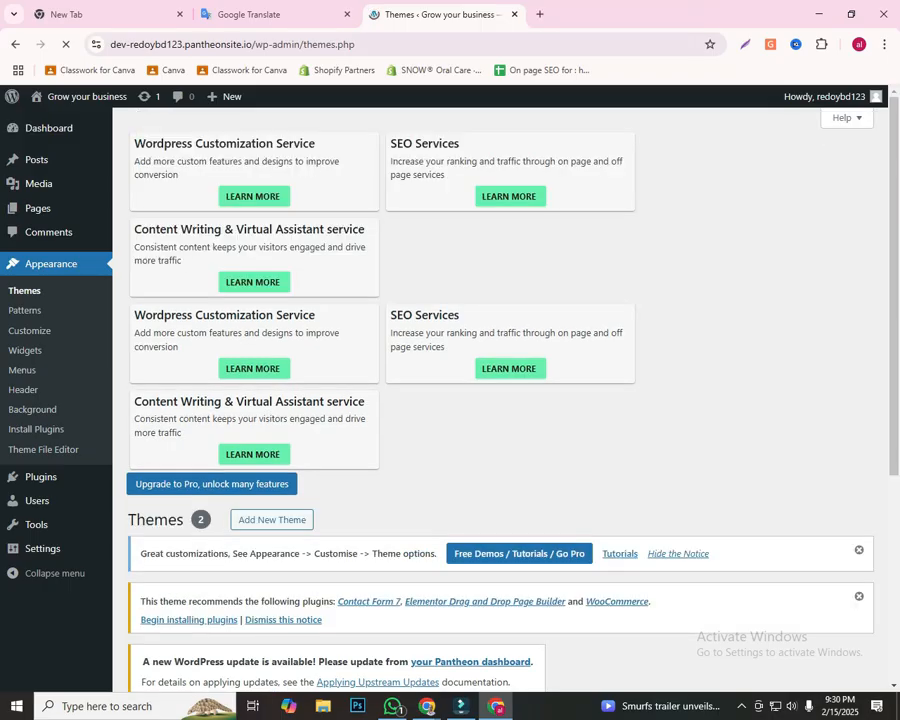
Step: Open the Add Themes page and search the theme directory for "business consult"
{"action": "scroll", "coordinate": [500, 400], "scroll_direction": "down", "scroll_amount": 2}
{"action": "scroll", "coordinate": [500, 400], "scroll_direction": "up", "scroll_amount": 2}
{"action": "scroll", "coordinate": [500, 400], "scroll_direction": "down", "scroll_amount": 3}
{"action": "scroll", "coordinate": [500, 400], "scroll_direction": "down", "scroll_amount": 1}
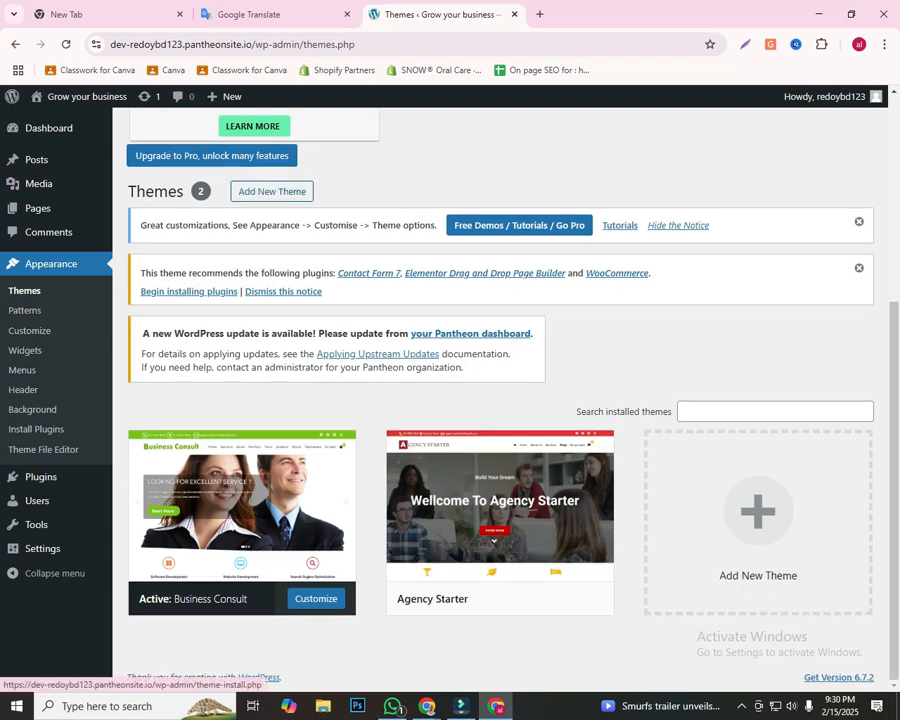
{"action": "left_click", "coordinate": [272, 191]}
{"action": "scroll", "coordinate": [500, 400], "scroll_direction": "down", "scroll_amount": 6}
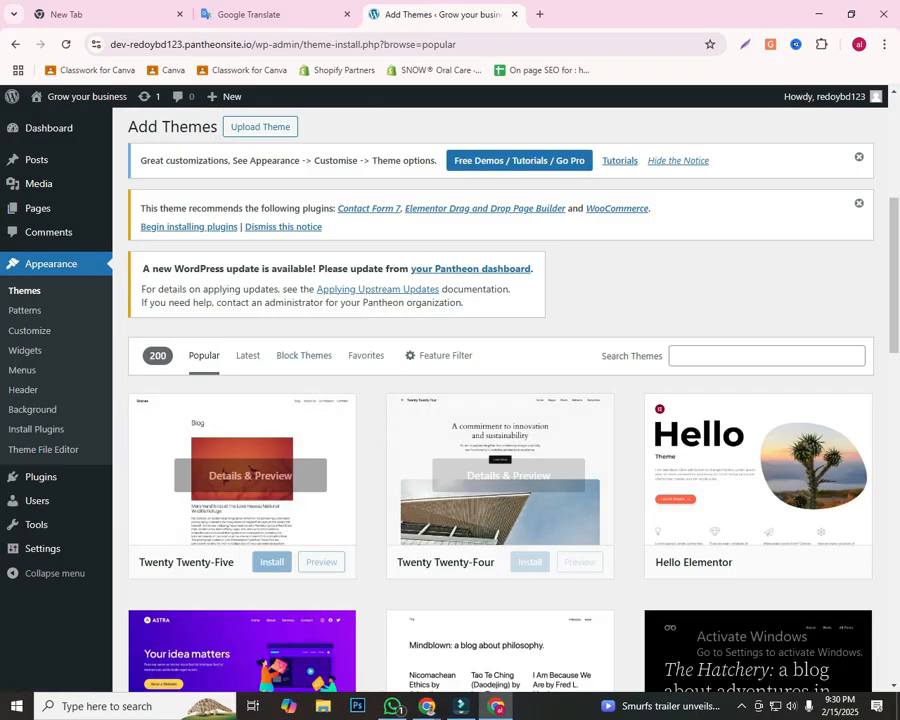
{"action": "left_click", "coordinate": [766, 356]}
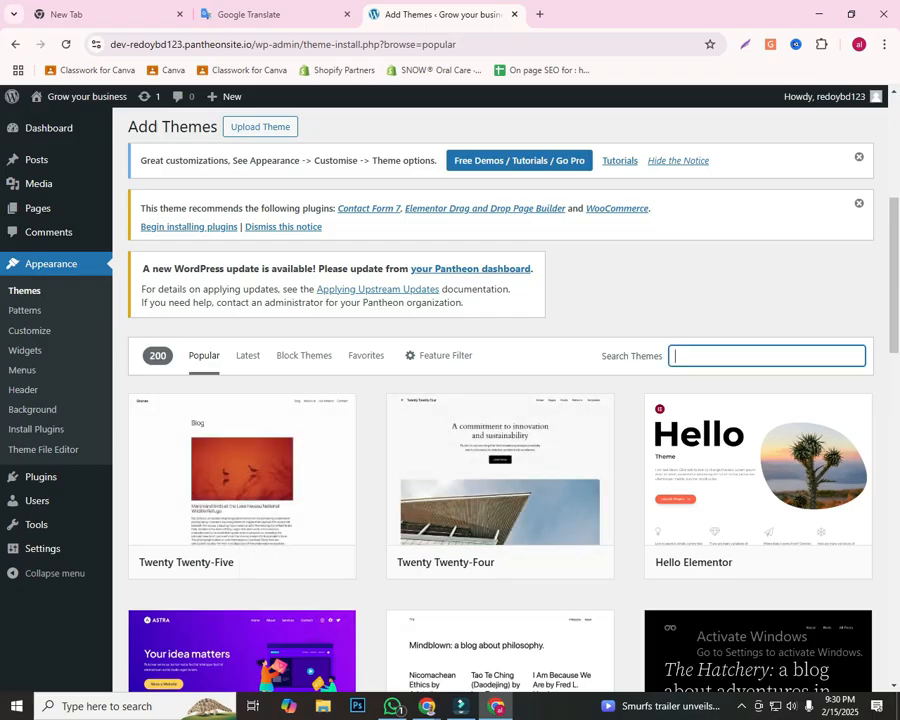
{"action": "type", "text": "business consult"}
{"action": "scroll", "coordinate": [760, 420], "scroll_direction": "down", "scroll_amount": 5}
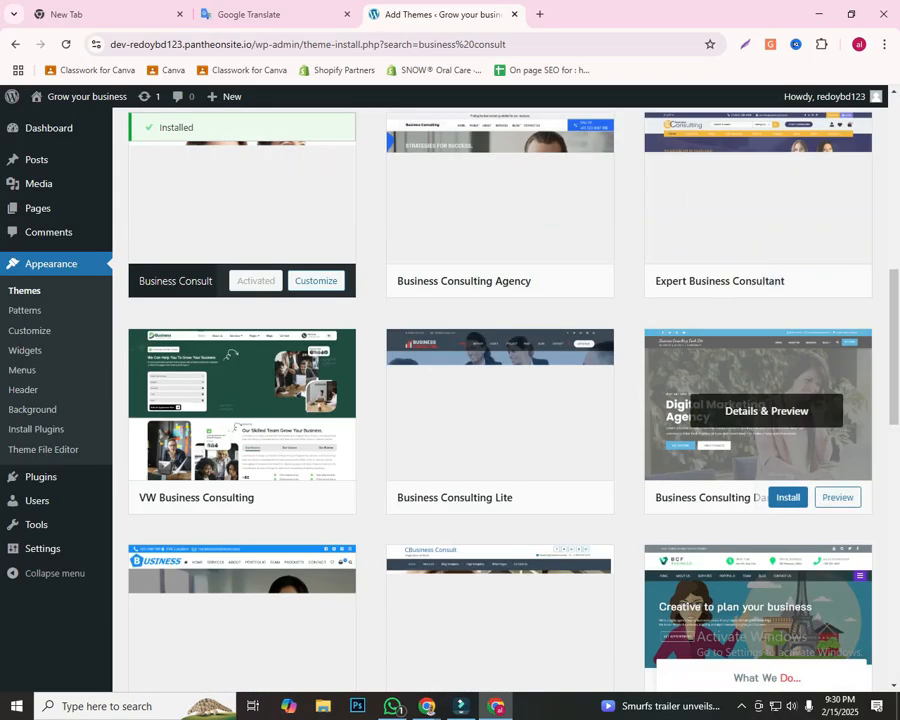
{"action": "scroll", "coordinate": [250, 400], "scroll_direction": "up", "scroll_amount": 3}
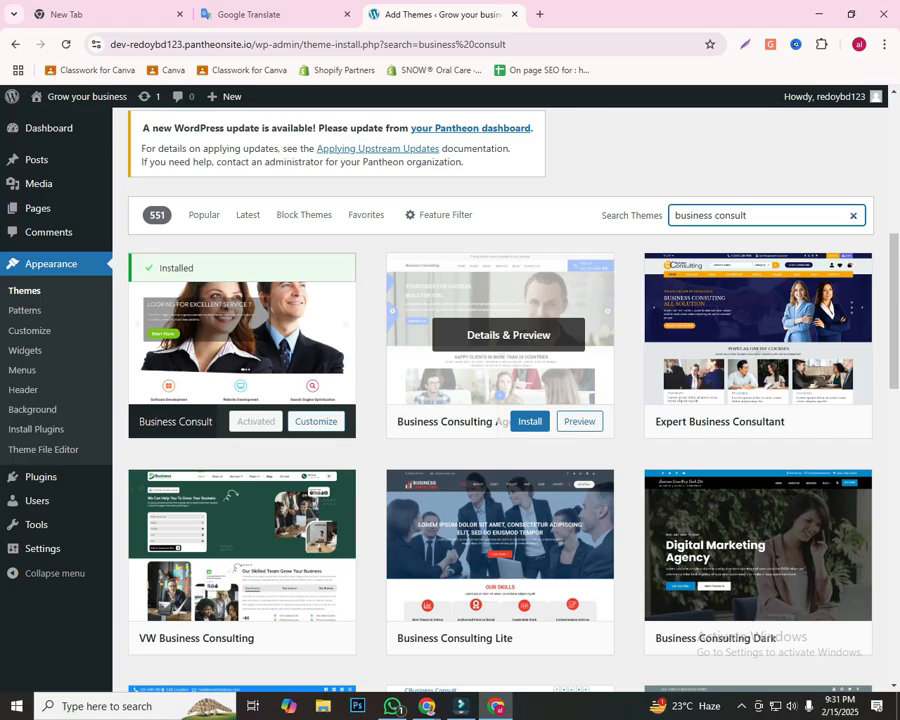
{"action": "left_click", "coordinate": [461, 706]}
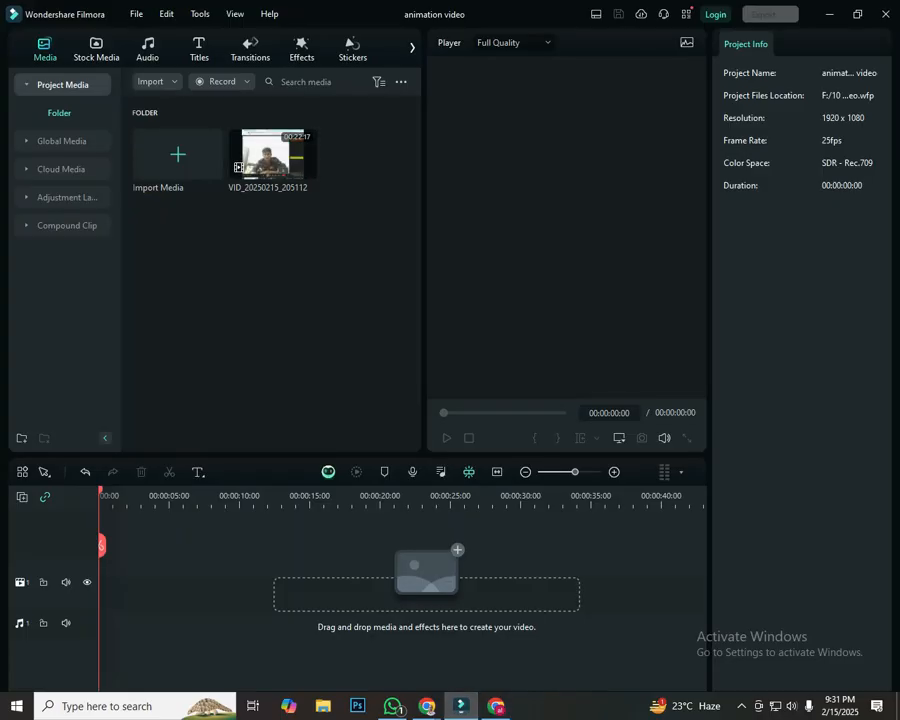
{"action": "left_click", "coordinate": [427, 706]}
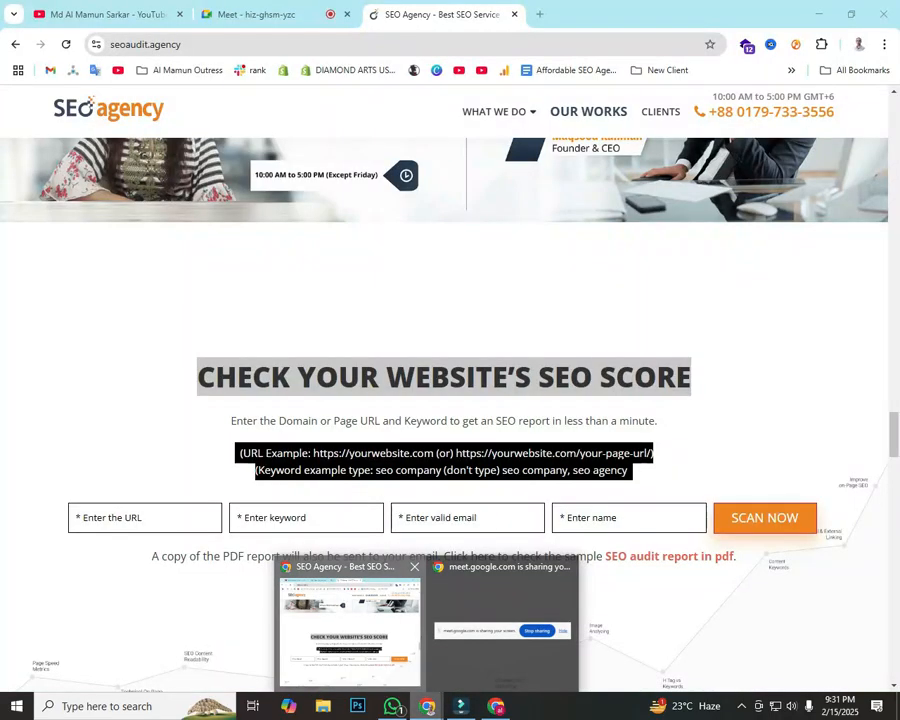
{"action": "left_click", "coordinate": [350, 630]}
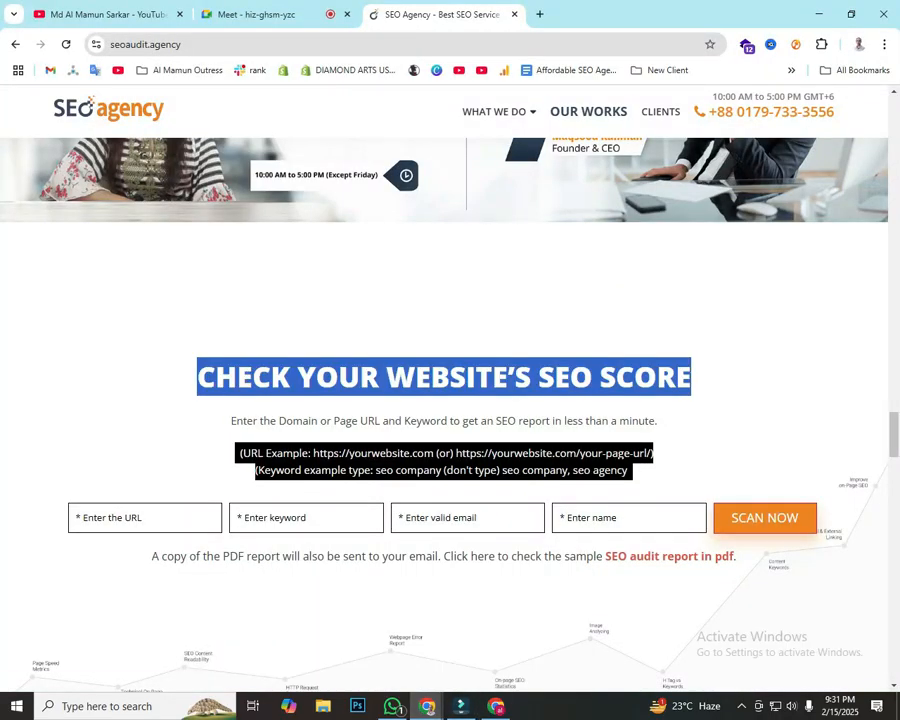
{"action": "left_click", "coordinate": [741, 706]}
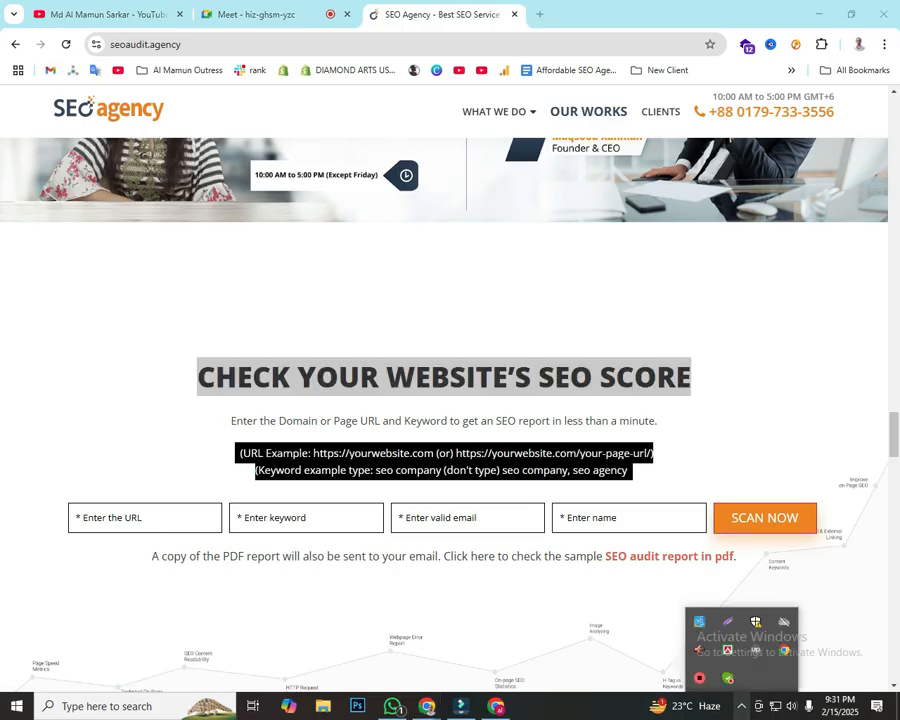
{"action": "left_click", "coordinate": [699, 678]}
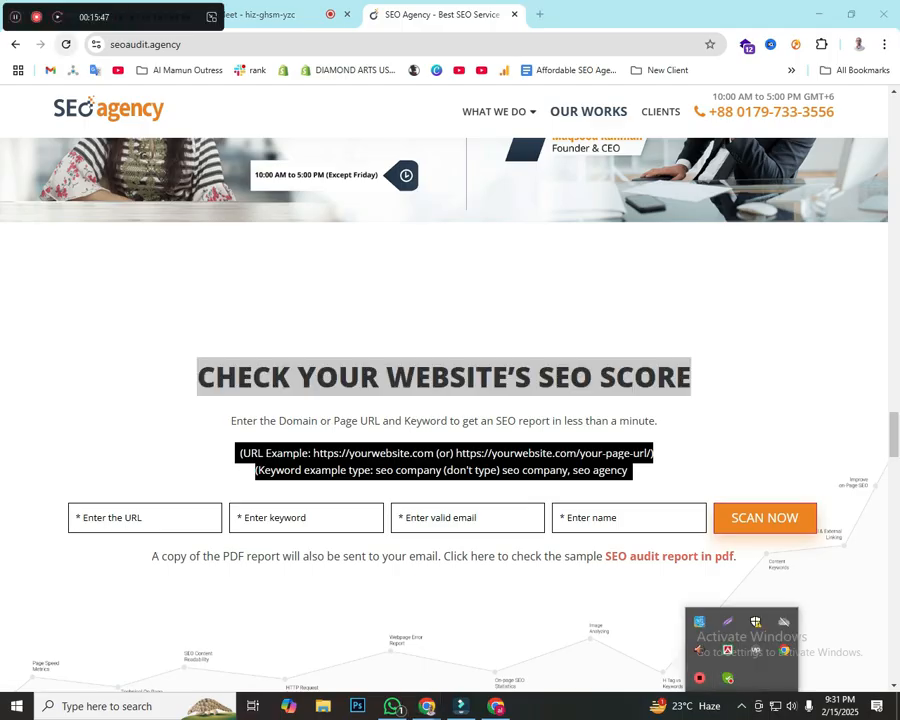
{"action": "left_click", "coordinate": [36, 17]}
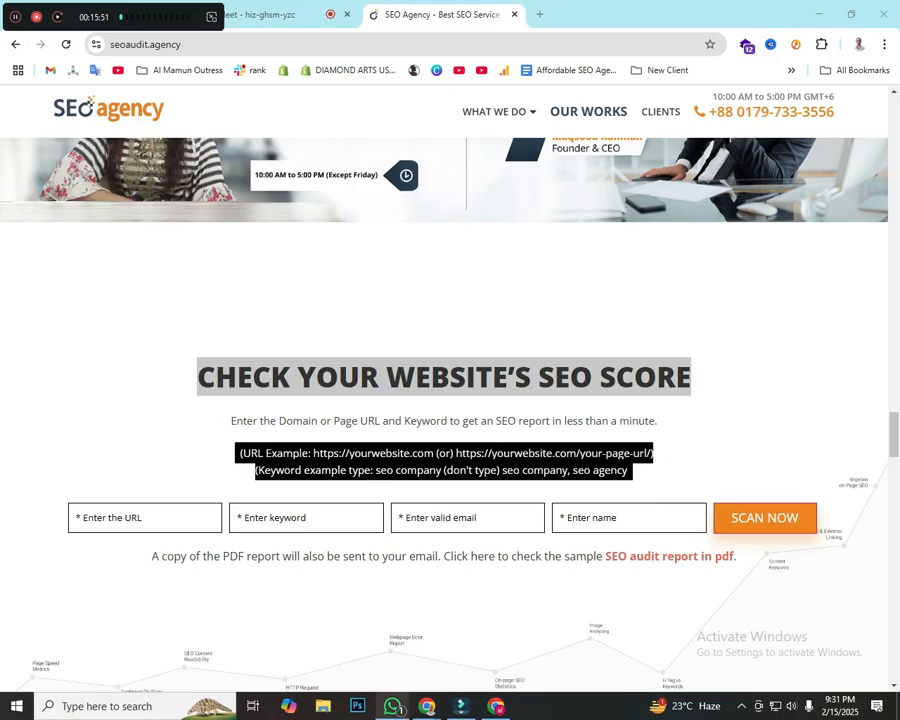
{"action": "mouse_move", "coordinate": [427, 706]}
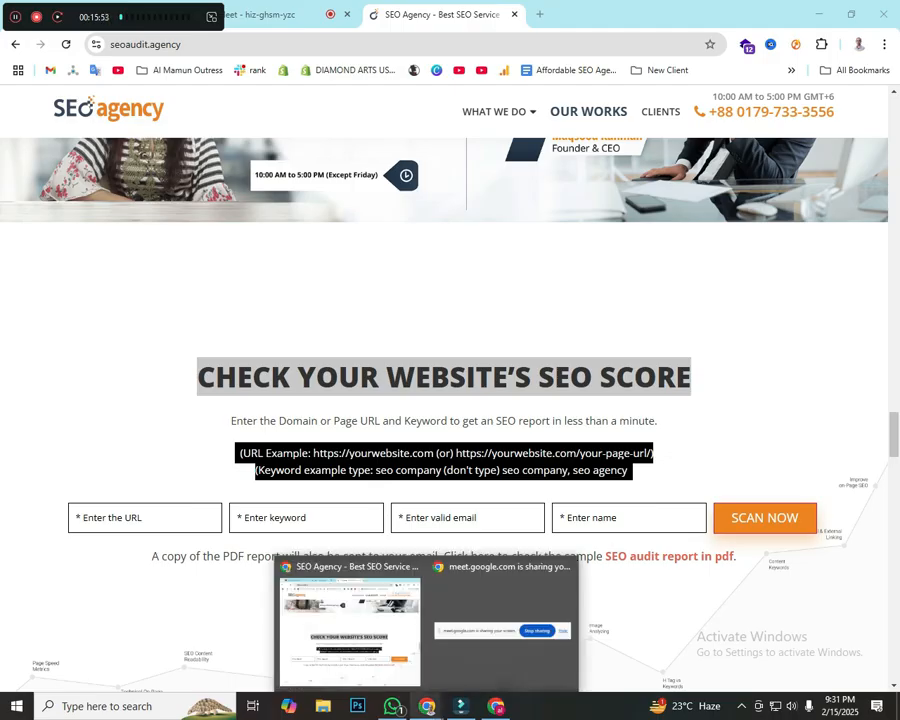
{"action": "left_click", "coordinate": [496, 706]}
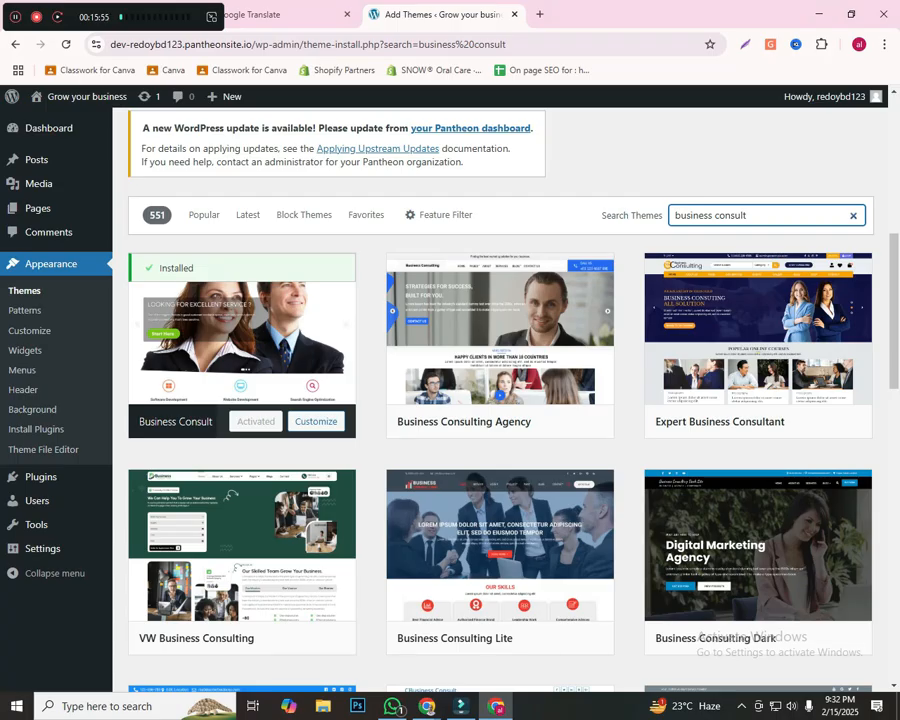